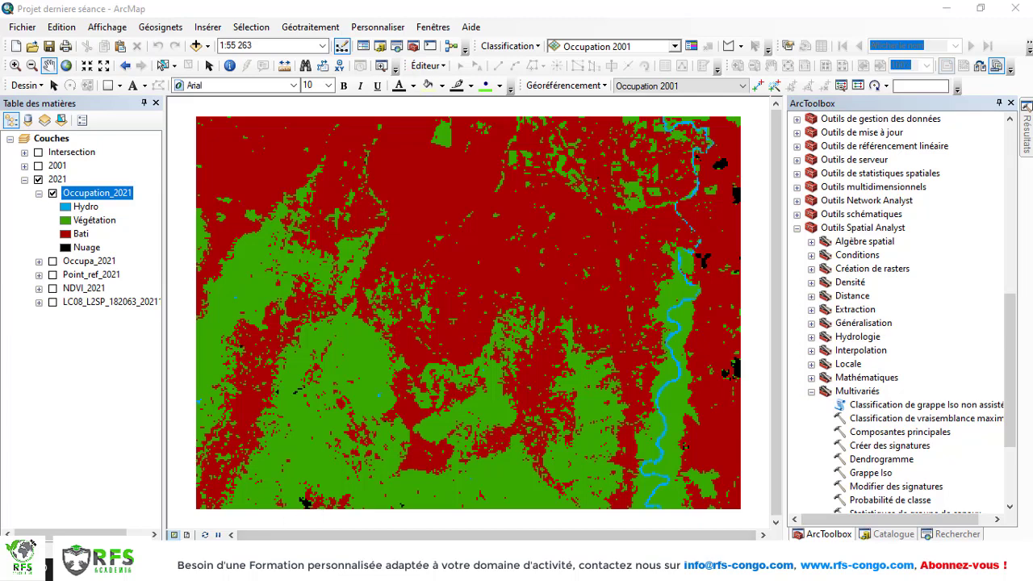
- Copy the s05_e015_1arc_v3 (1) TIF file from Téléchargements into the training project folder on the desktop
{"action": "left_click", "coordinate": [295, 570]}
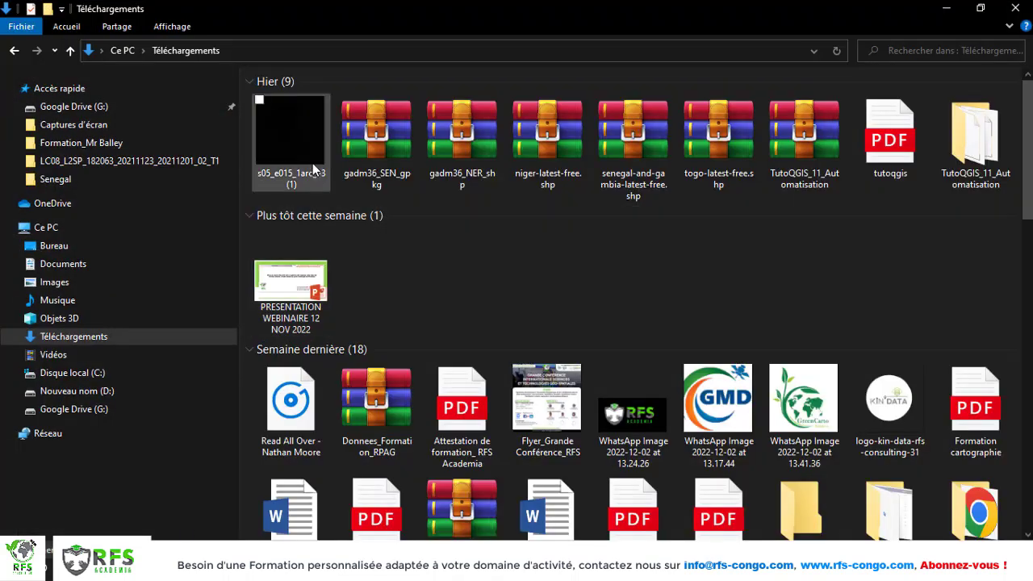
{"action": "left_click", "coordinate": [293, 136]}
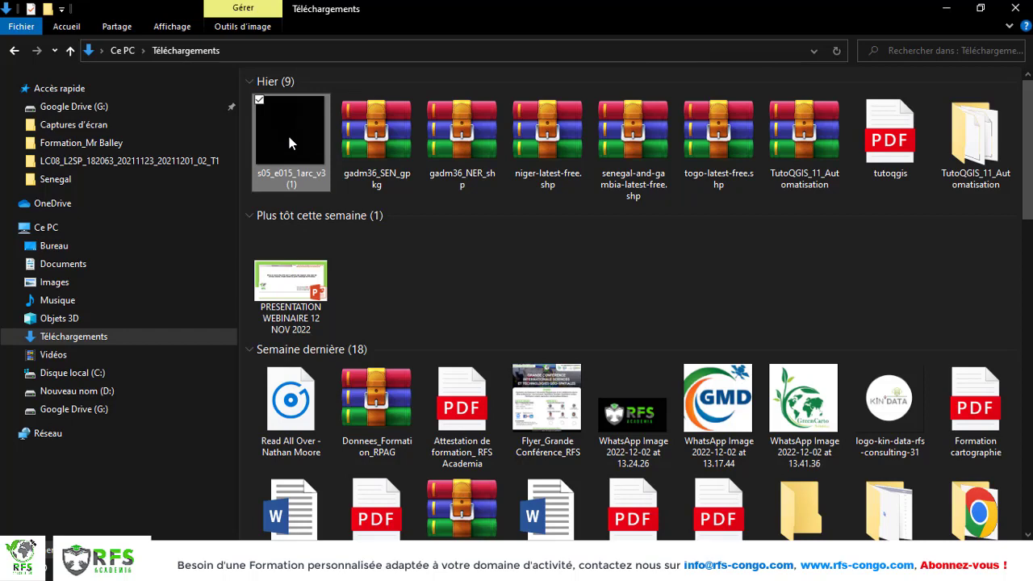
{"action": "right_click", "coordinate": [289, 140]}
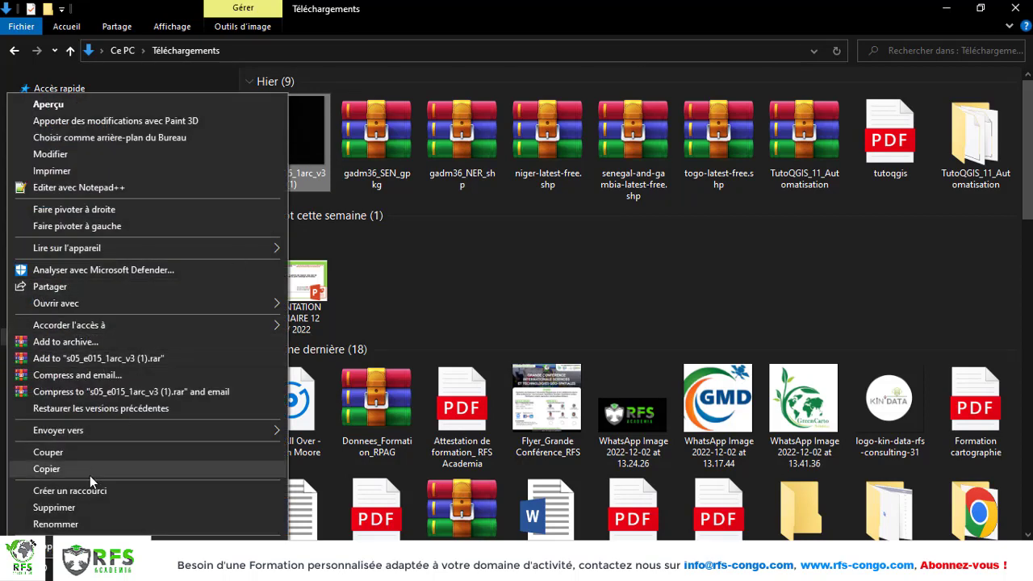
{"action": "left_click", "coordinate": [63, 467]}
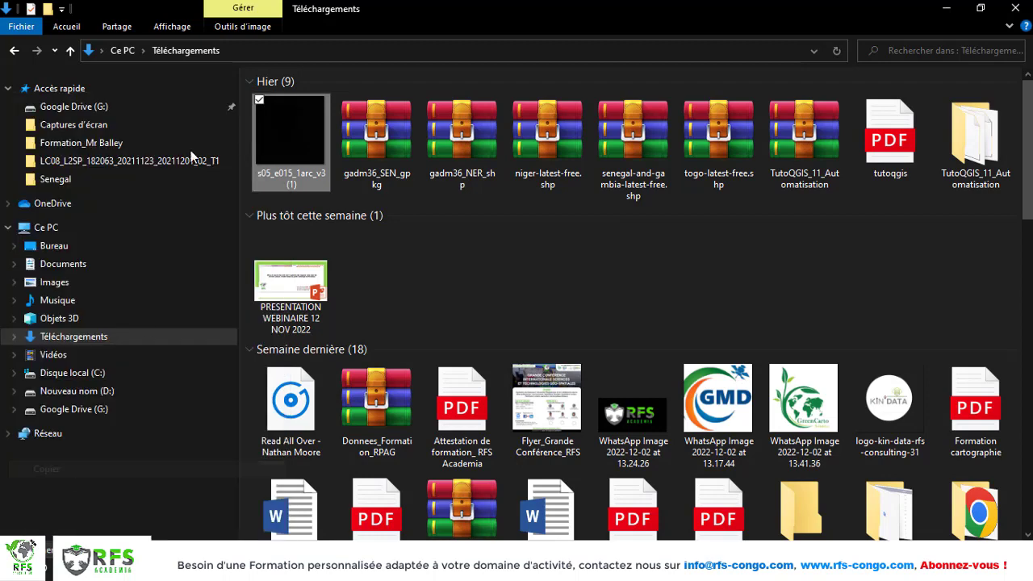
{"action": "left_click", "coordinate": [94, 143]}
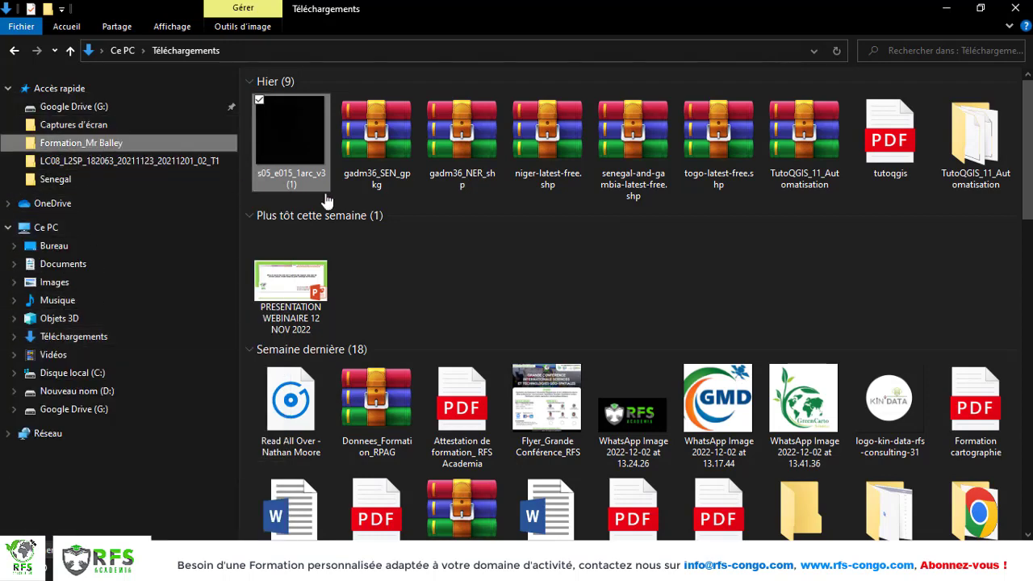
{"action": "right_click", "coordinate": [419, 440]}
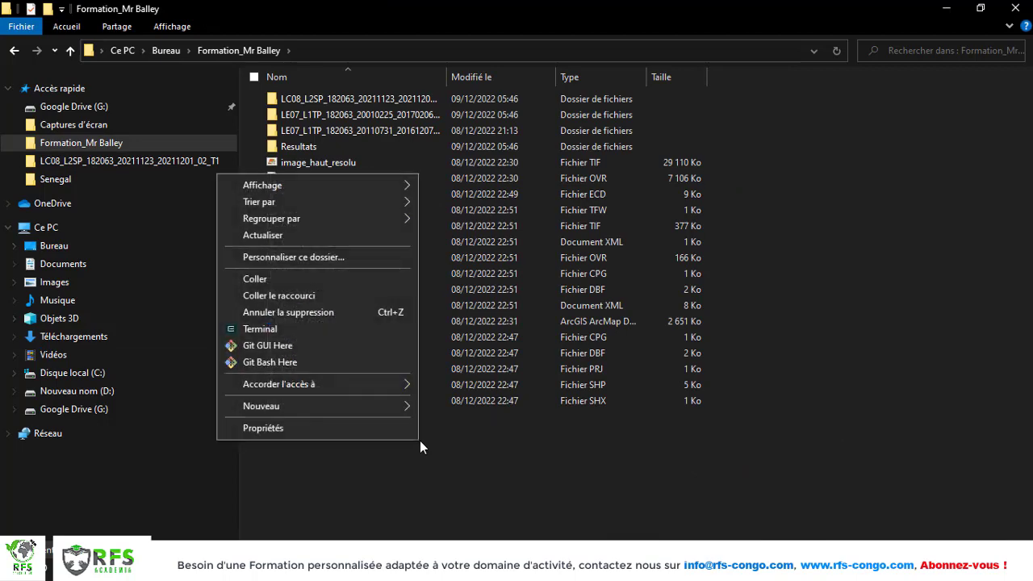
{"action": "left_click", "coordinate": [292, 282]}
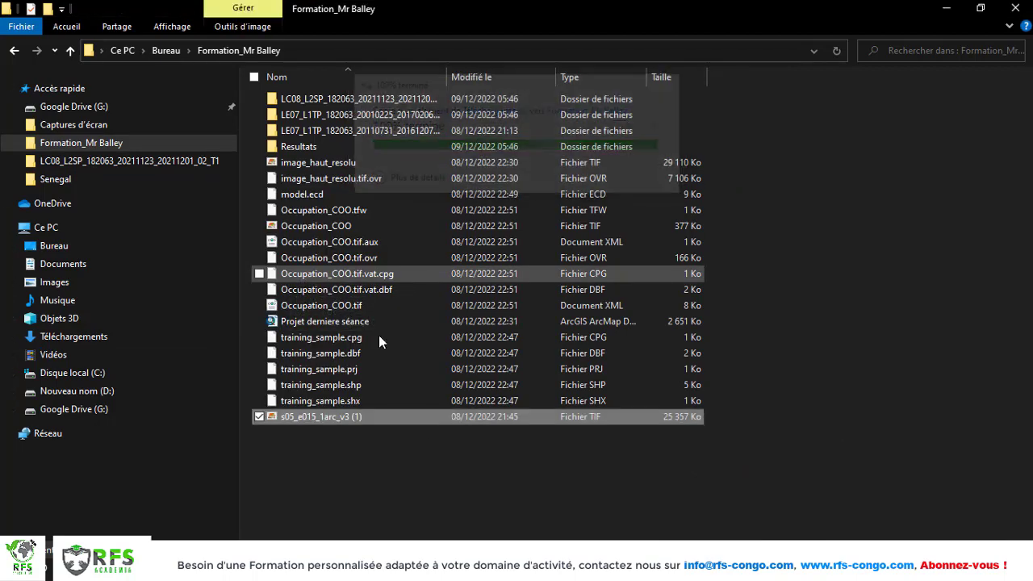
{"action": "left_click", "coordinate": [309, 416]}
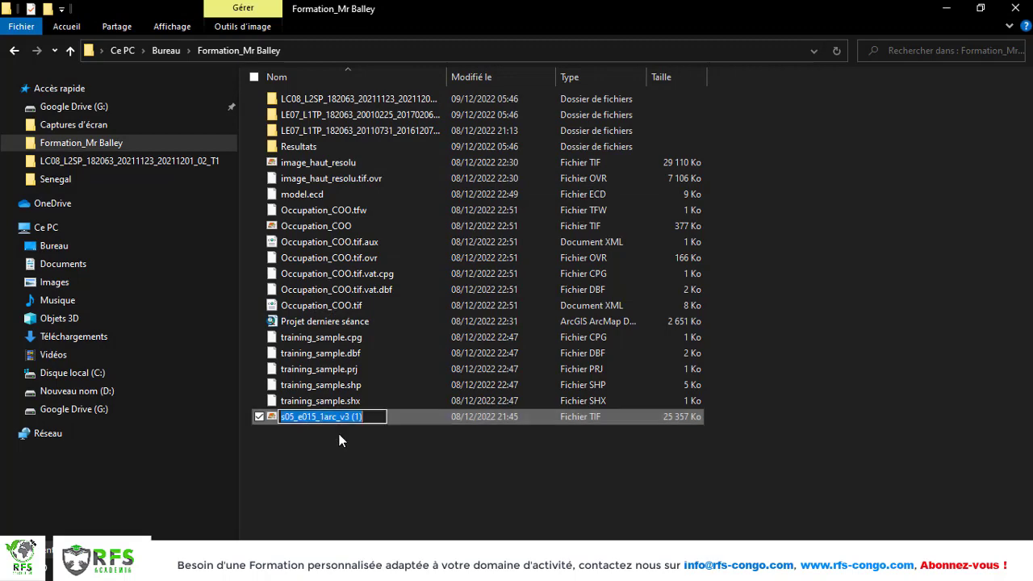
{"action": "left_click", "coordinate": [404, 439]}
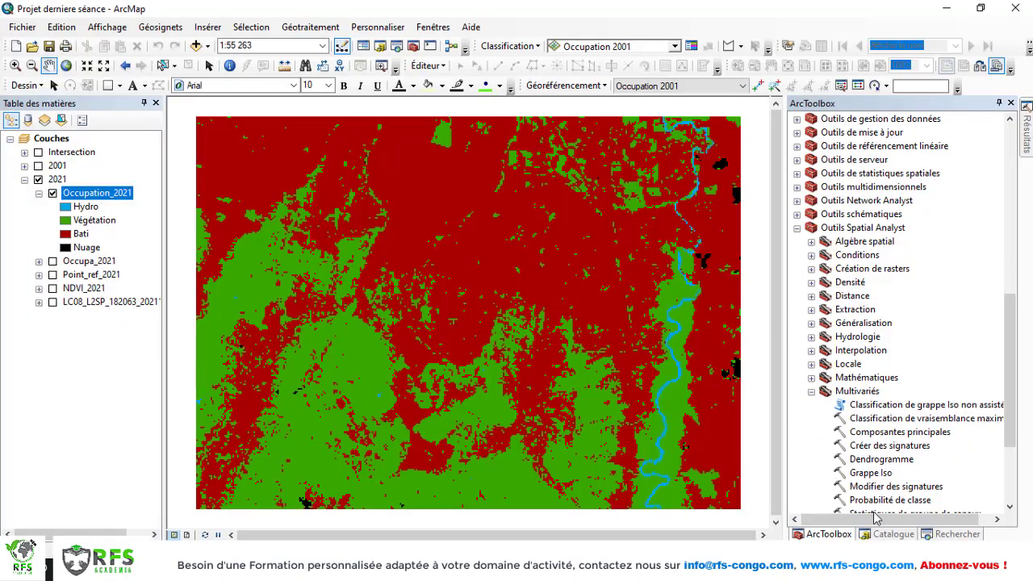
- Refresh the project's home folder in the catalogue and add s05_e015_1arc_v3 (1).tif to the map
{"action": "left_click", "coordinate": [892, 534]}
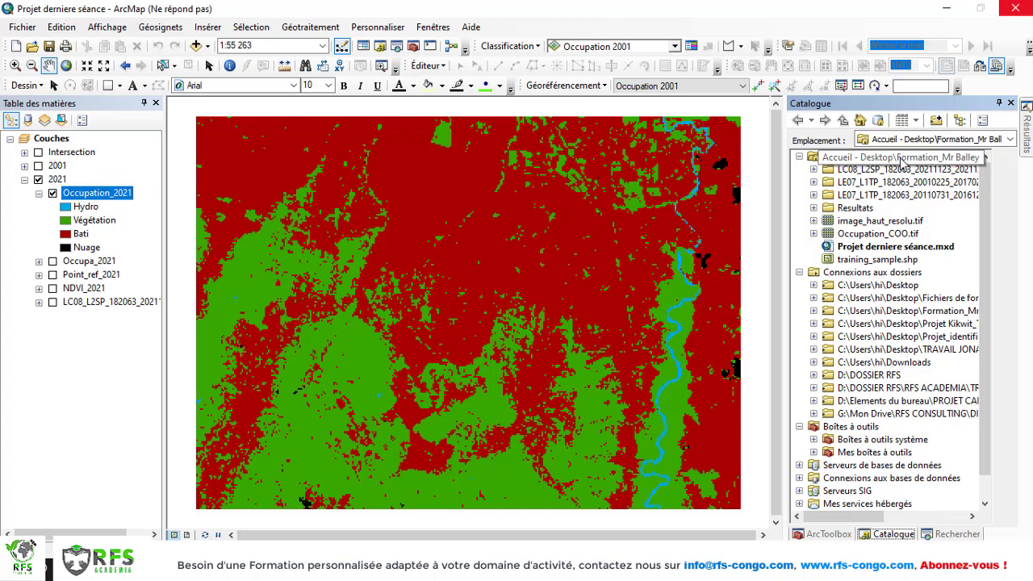
{"action": "right_click", "coordinate": [902, 161]}
{"action": "left_click", "coordinate": [887, 229]}
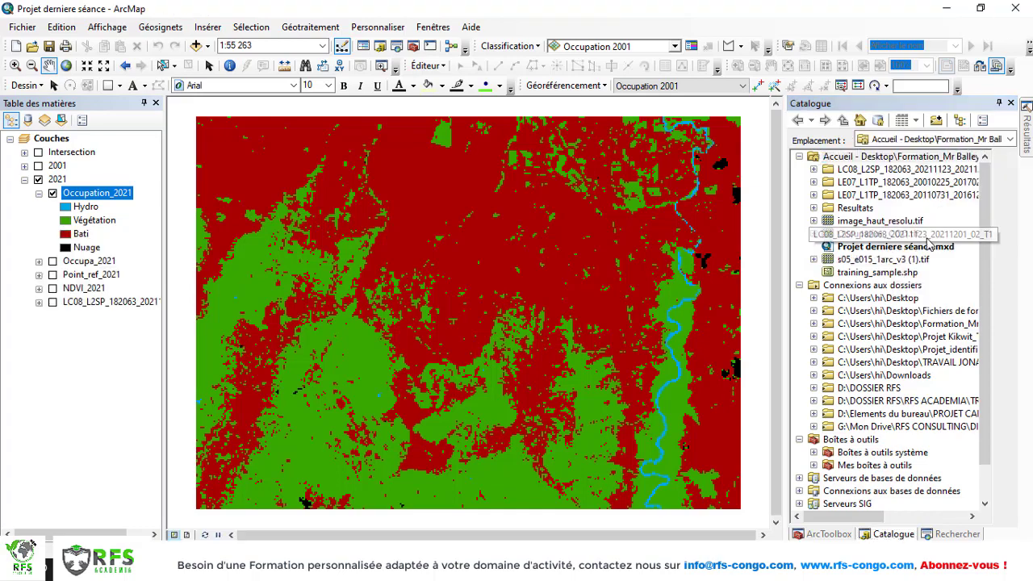
{"action": "left_click", "coordinate": [892, 261]}
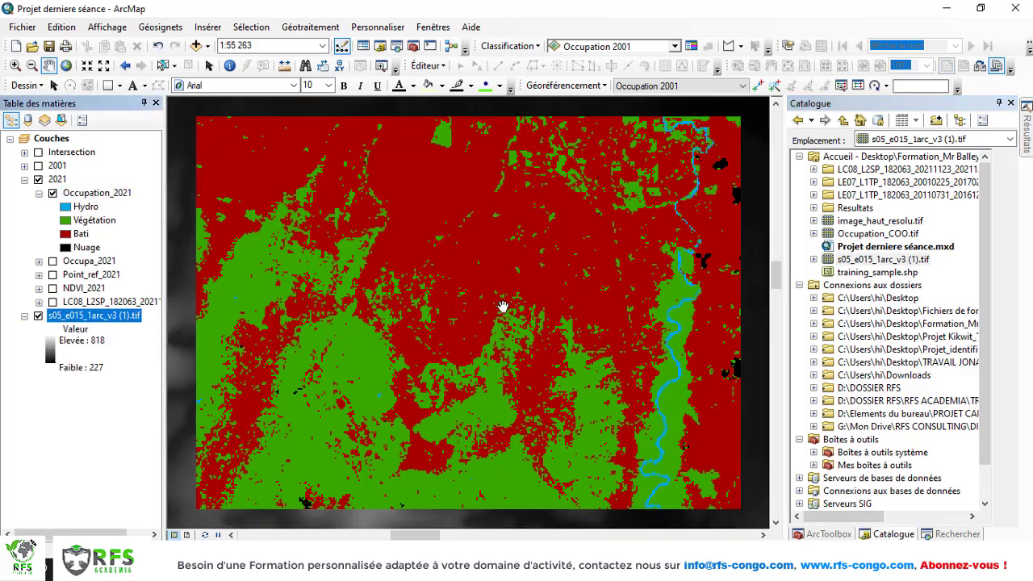
- Hide the Occupation_2021 layer and view the full extent of the elevation raster
{"action": "scroll", "coordinate": [503, 307], "scroll_direction": "up", "scroll_amount": 5}
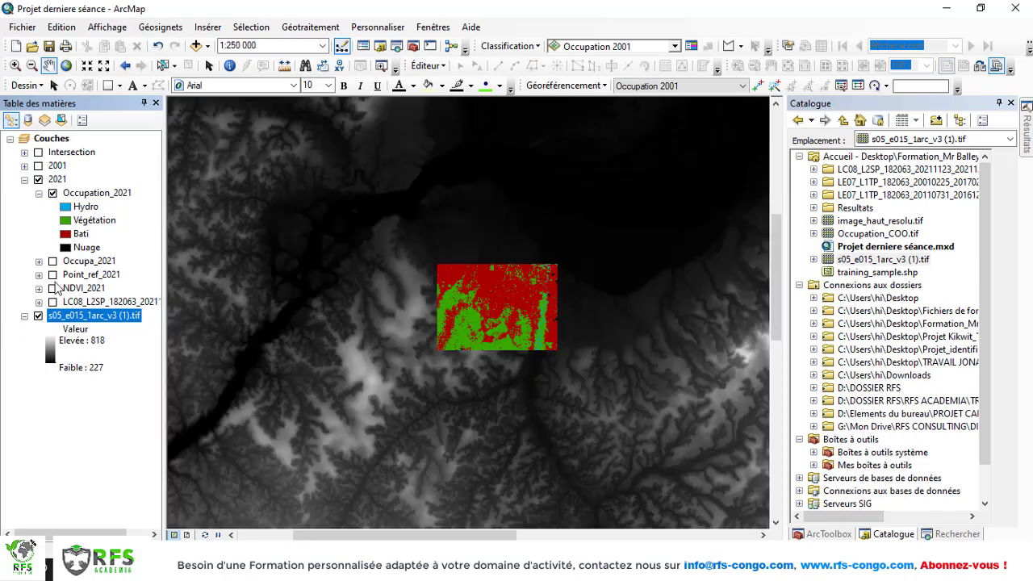
{"action": "left_click", "coordinate": [51, 193]}
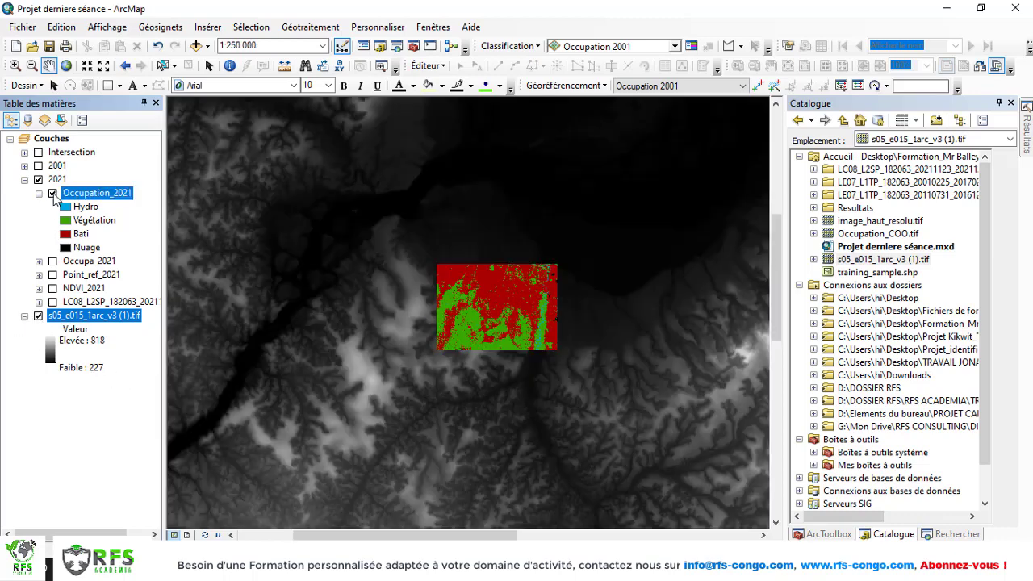
{"action": "scroll", "coordinate": [555, 352], "scroll_direction": "up", "scroll_amount": 2}
{"action": "scroll", "coordinate": [555, 352], "scroll_direction": "up", "scroll_amount": 4}
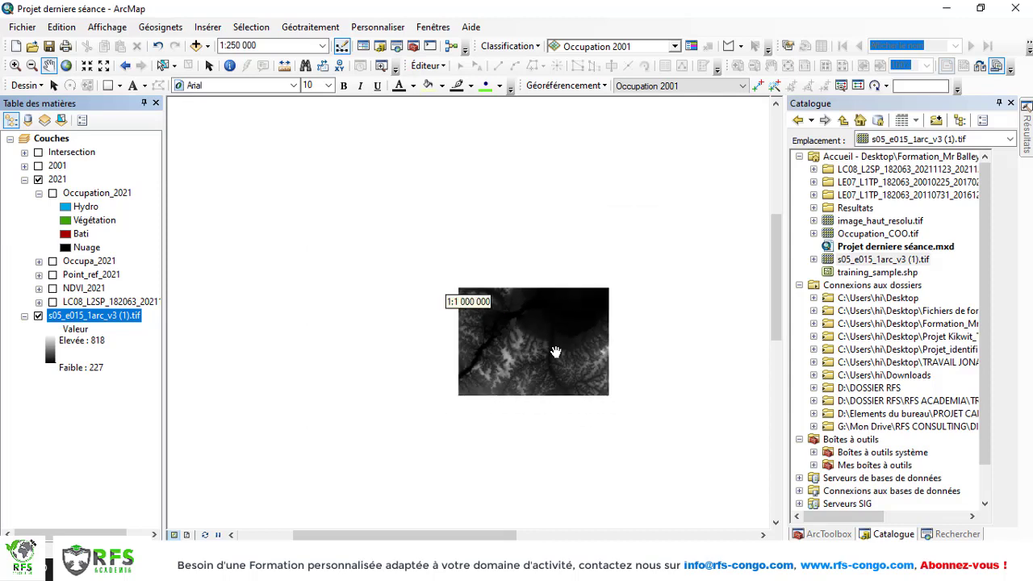
{"action": "scroll", "coordinate": [584, 367], "scroll_direction": "down", "scroll_amount": 3}
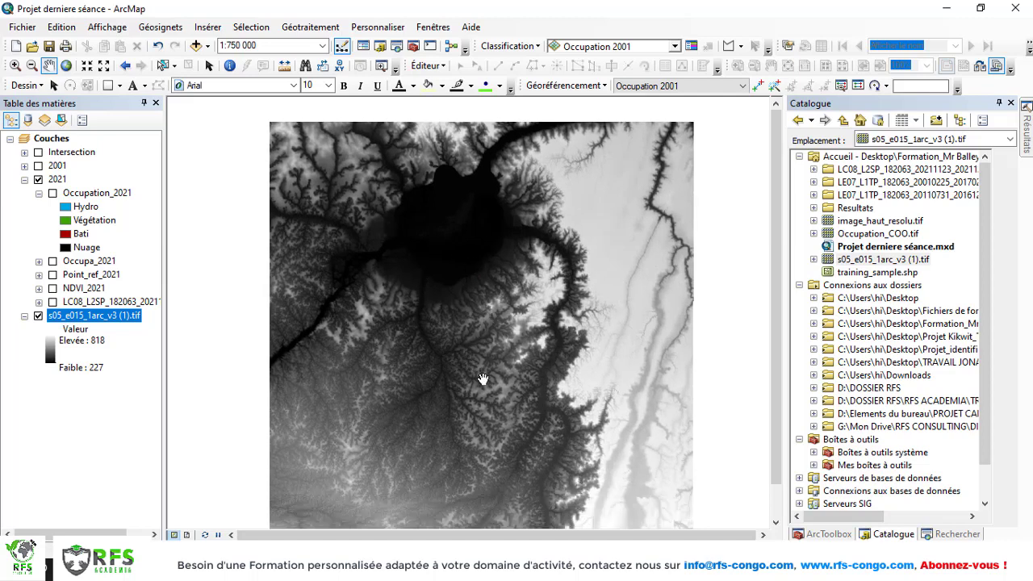
{"action": "left_click_drag", "start_coordinate": [483, 379], "coordinate": [487, 364]}
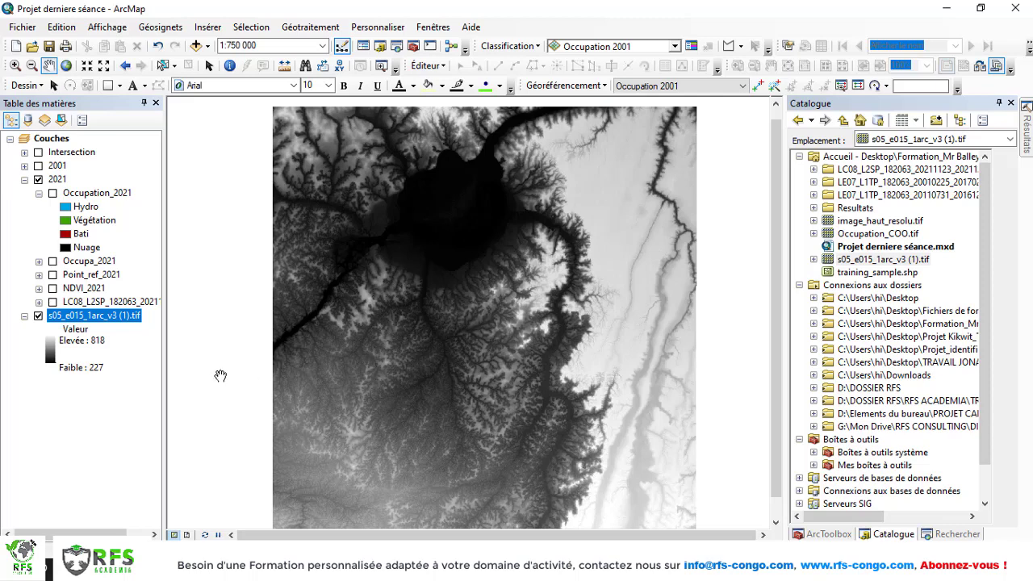
- Open the s05_e015_1arc_v3 (1).tif layer properties and review its source, coordinate system and statistics information
{"action": "right_click", "coordinate": [78, 316]}
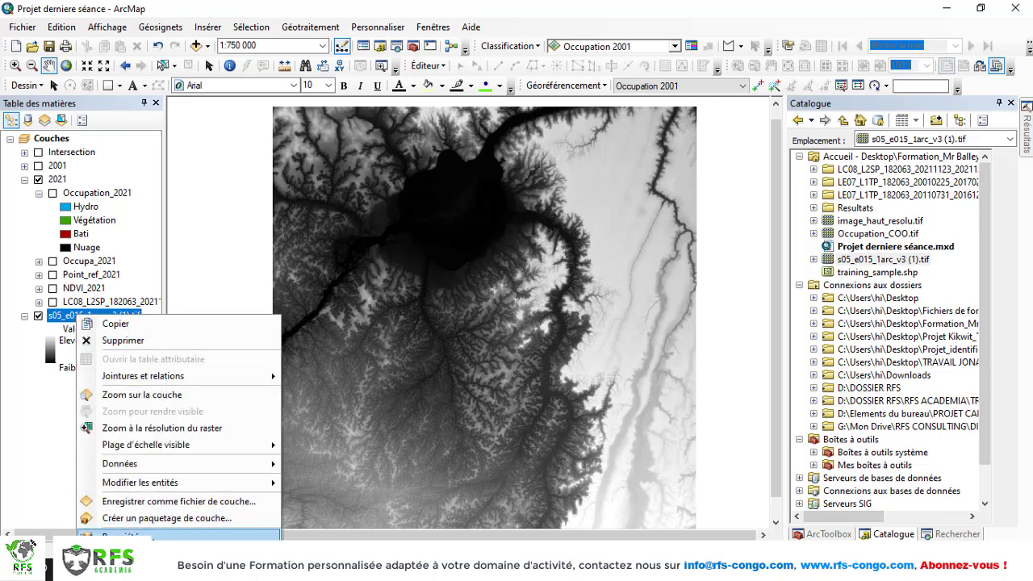
{"action": "left_click", "coordinate": [137, 537]}
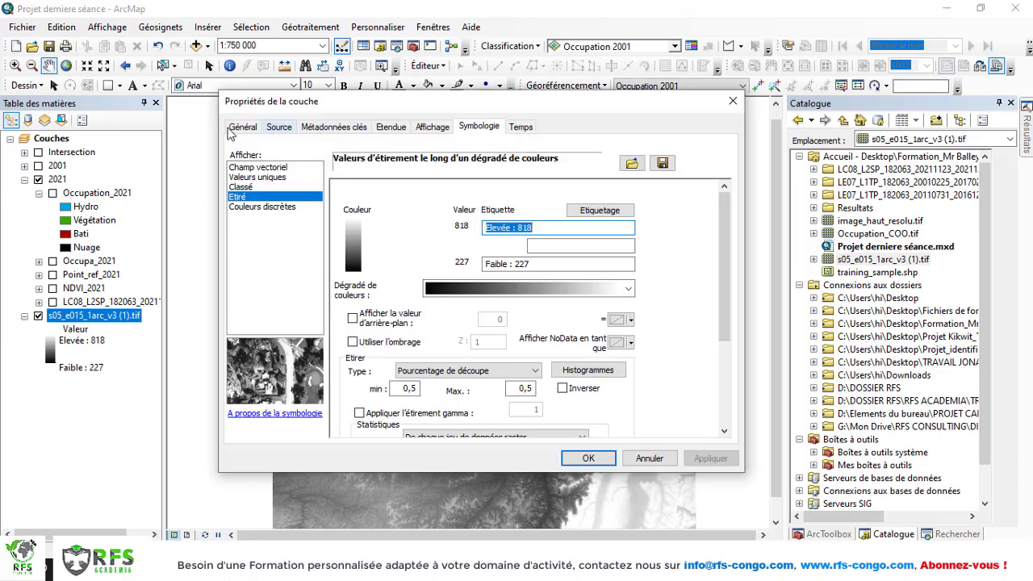
{"action": "left_click", "coordinate": [242, 128]}
{"action": "left_click", "coordinate": [280, 128]}
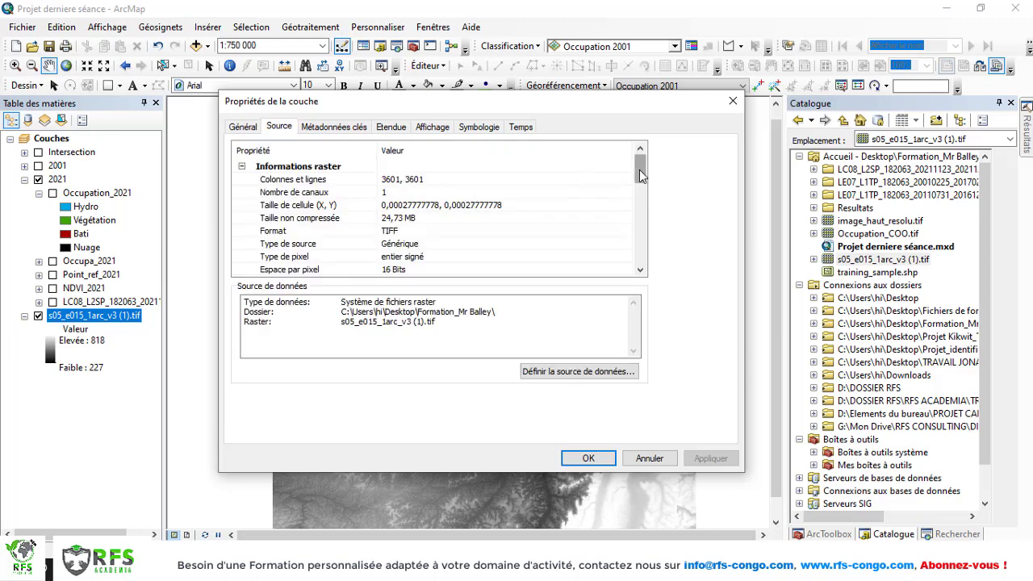
{"action": "left_click_drag", "start_coordinate": [638, 172], "coordinate": [637, 159]}
{"action": "left_click_drag", "start_coordinate": [640, 172], "coordinate": [649, 271]}
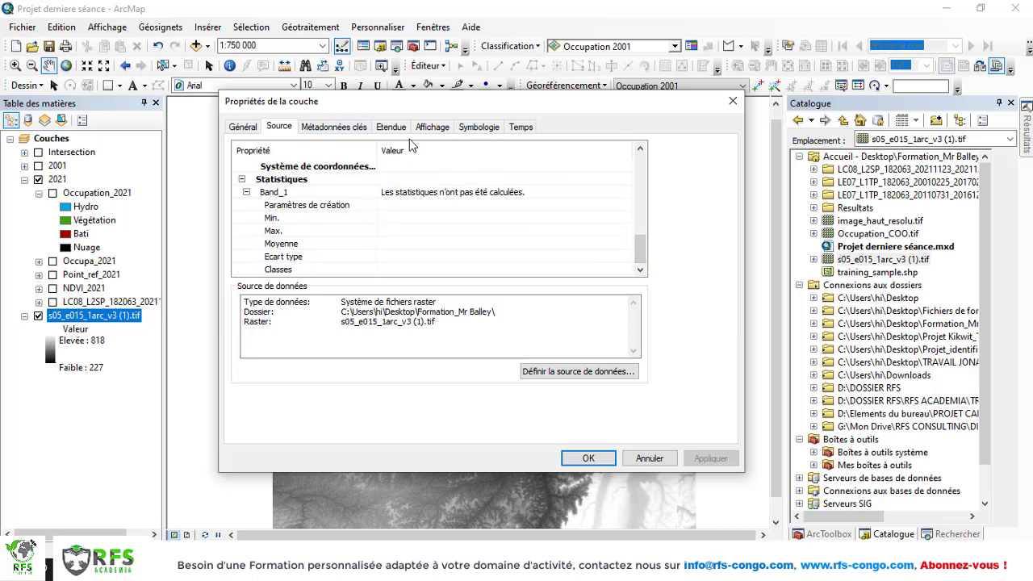
- Symbolise the stretched elevation raster with the colour ramp running from pale blue-green through green, orange and dark brown to white
{"action": "left_click", "coordinate": [478, 128]}
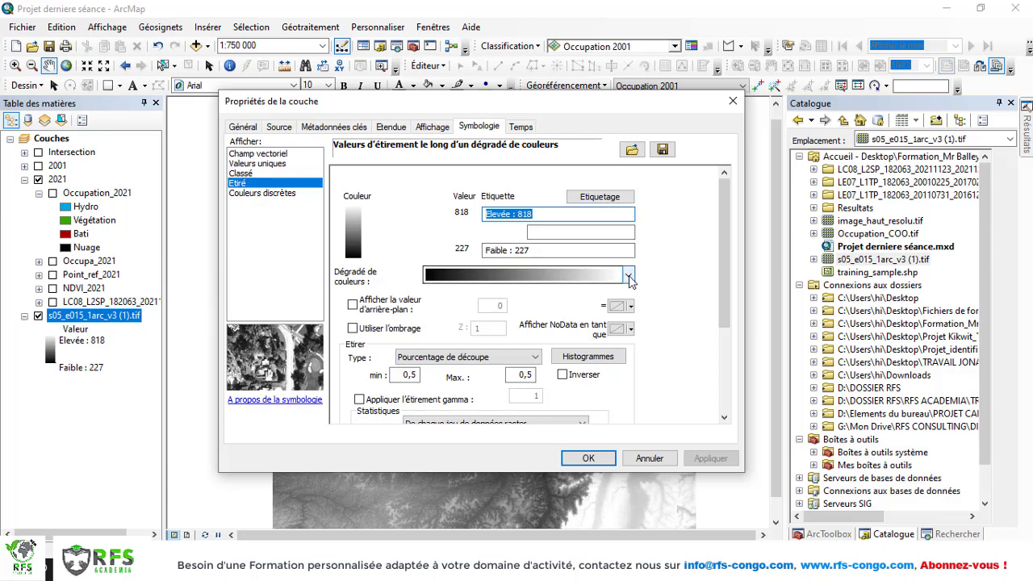
{"action": "left_click", "coordinate": [629, 276]}
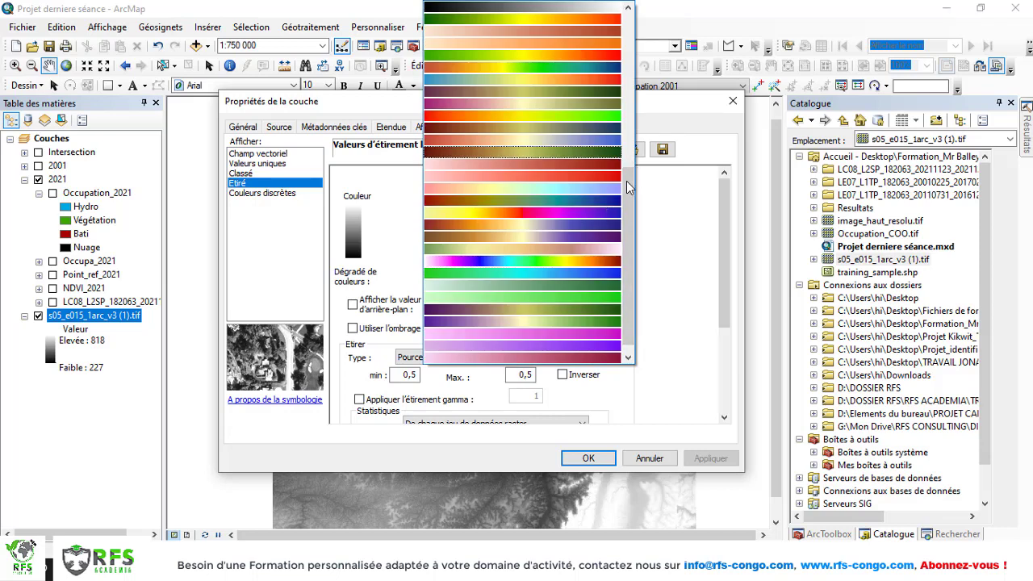
{"action": "left_click_drag", "start_coordinate": [629, 186], "coordinate": [634, 28]}
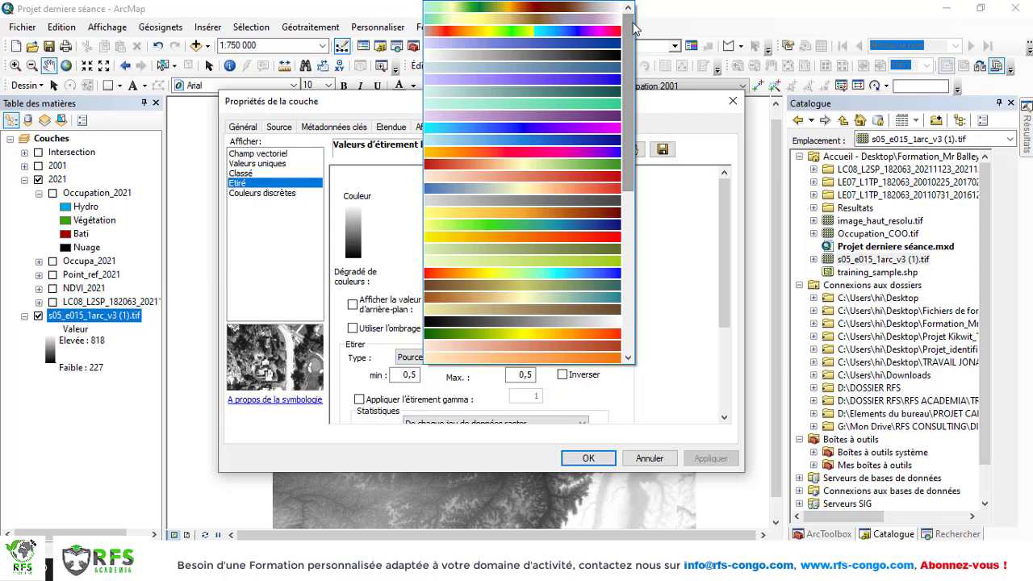
{"action": "left_click", "coordinate": [554, 10]}
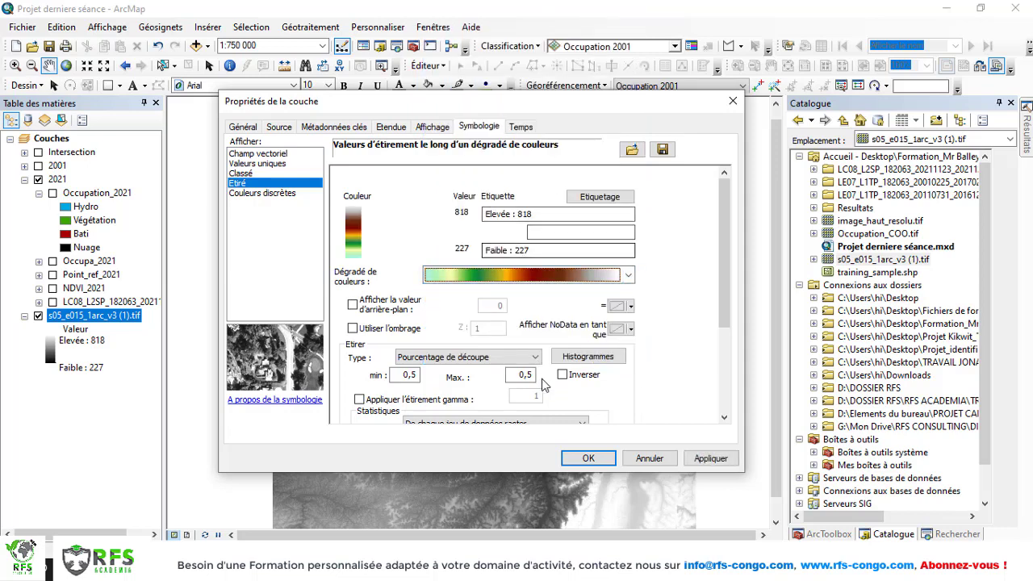
{"action": "left_click", "coordinate": [705, 457]}
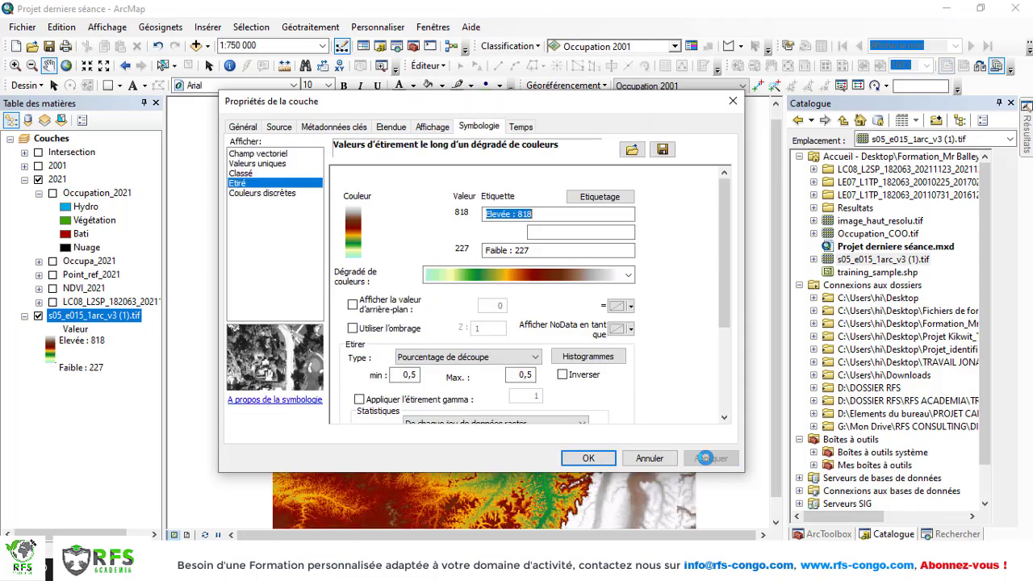
{"action": "left_click", "coordinate": [588, 458]}
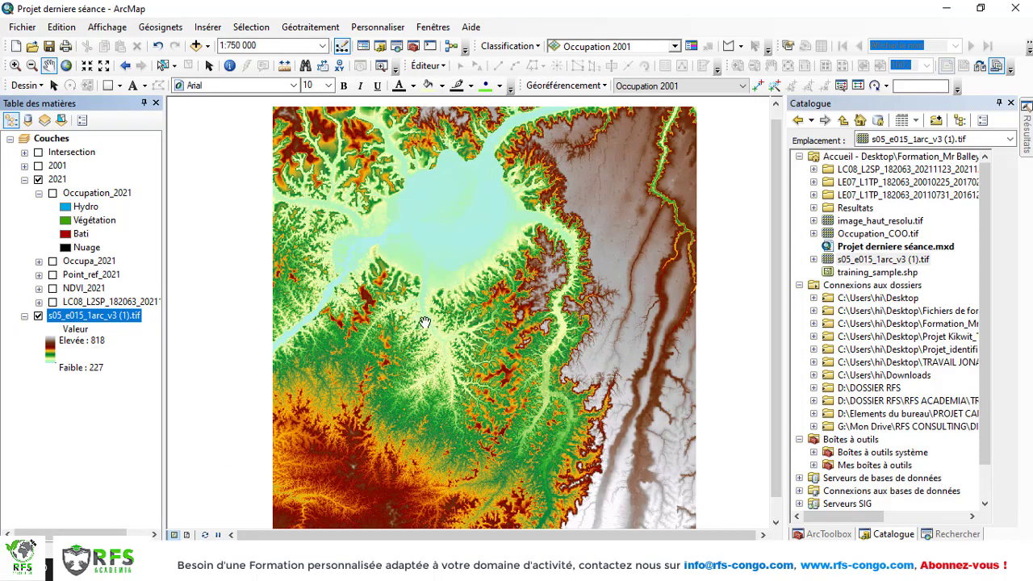
- Examine the coloured relief up close, comparing the low river plain with the surrounding valleys and high ridges
{"action": "scroll", "coordinate": [418, 332], "scroll_direction": "up", "scroll_amount": 4}
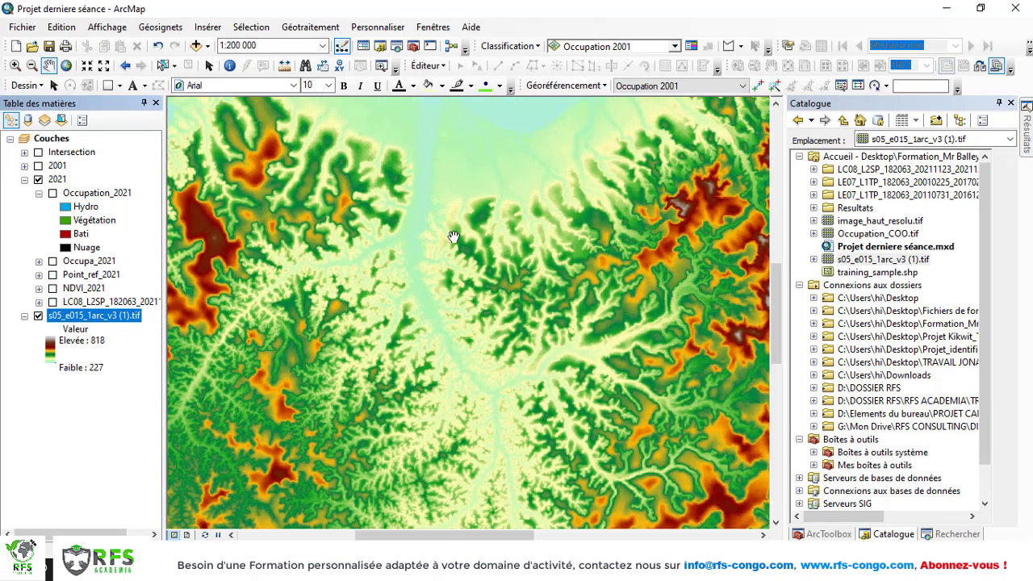
{"action": "left_click_drag", "start_coordinate": [454, 237], "coordinate": [469, 418]}
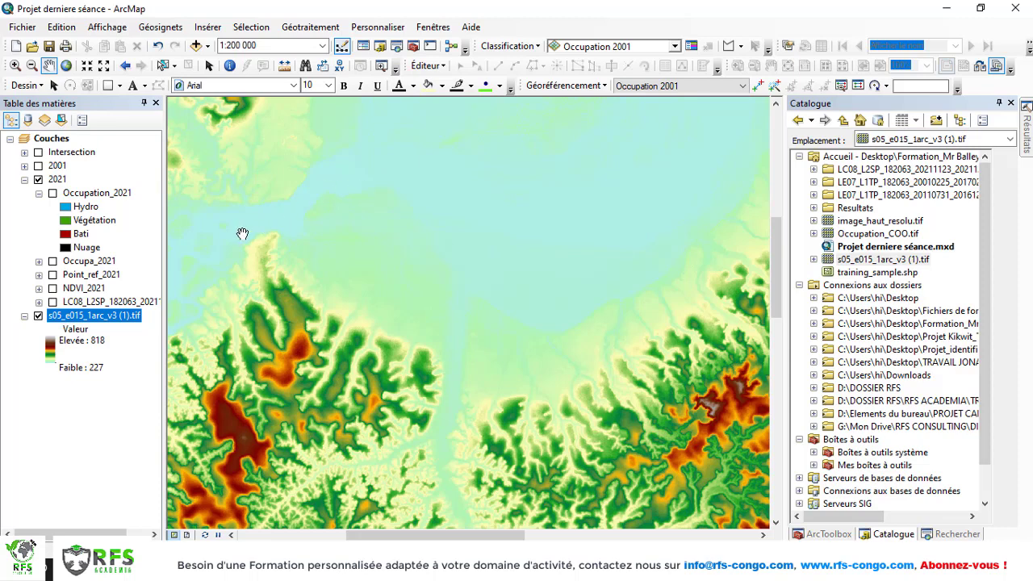
{"action": "left_click_drag", "start_coordinate": [466, 293], "coordinate": [470, 217]}
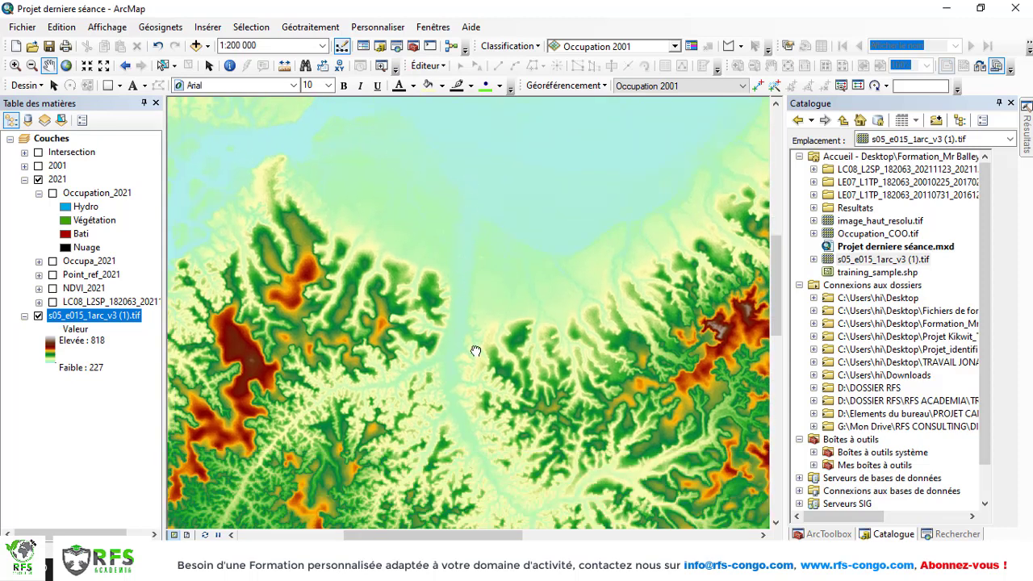
{"action": "left_click_drag", "start_coordinate": [476, 351], "coordinate": [470, 293]}
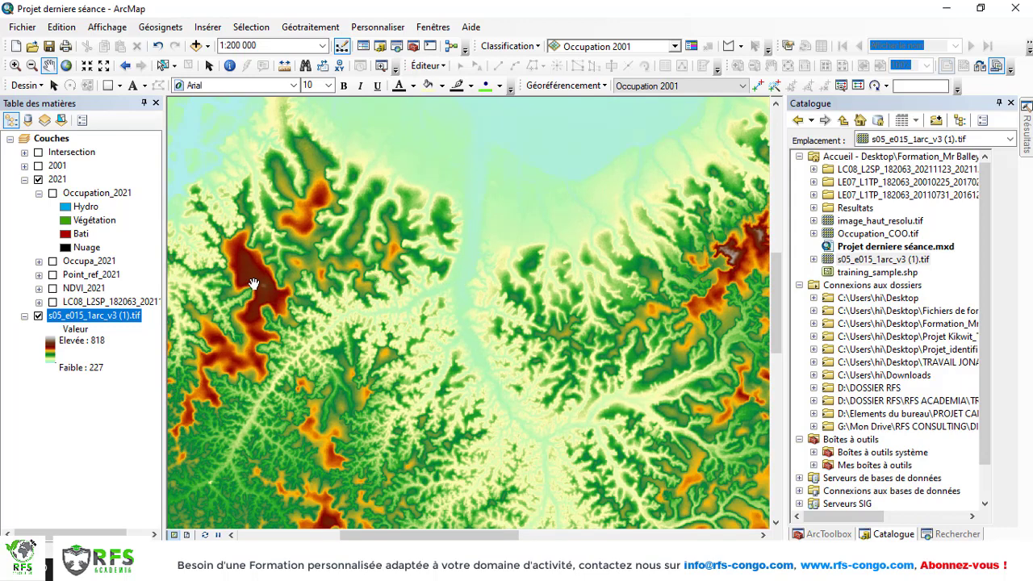
{"action": "left_click_drag", "start_coordinate": [252, 287], "coordinate": [406, 242]}
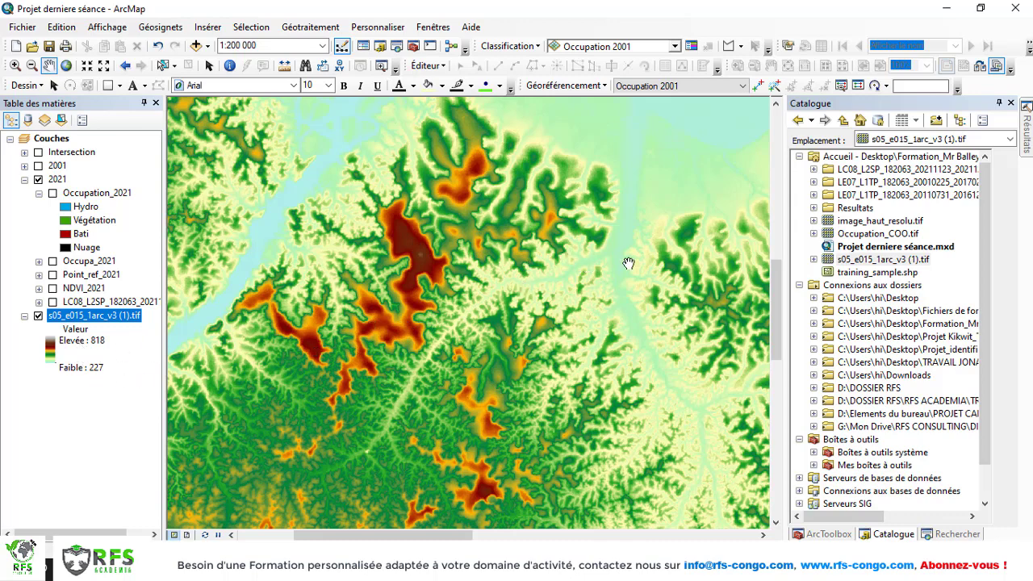
{"action": "left_click_drag", "start_coordinate": [657, 267], "coordinate": [493, 312]}
{"action": "left_click_drag", "start_coordinate": [449, 373], "coordinate": [539, 338]}
{"action": "left_click_drag", "start_coordinate": [574, 289], "coordinate": [516, 386]}
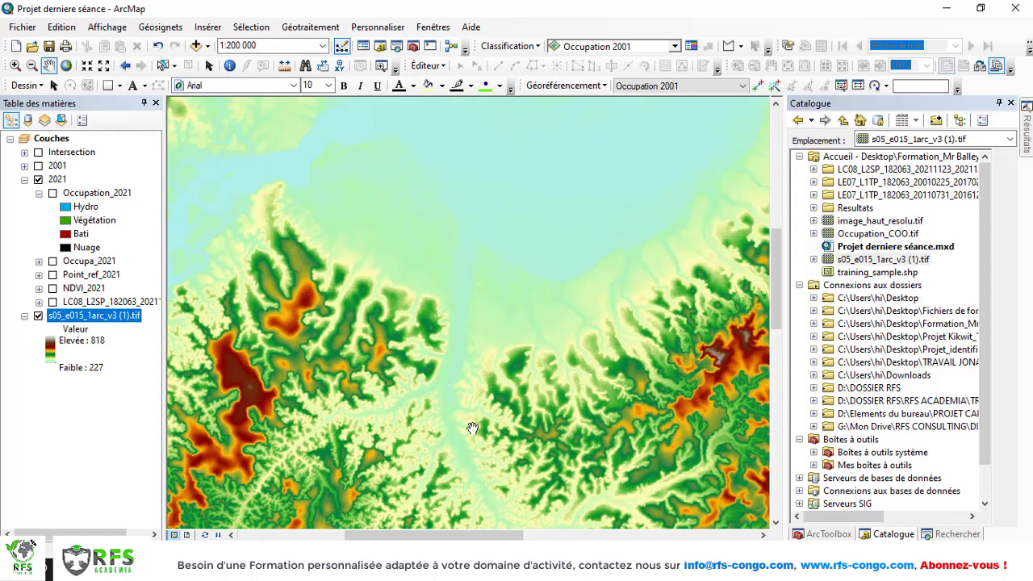
{"action": "left_click_drag", "start_coordinate": [473, 429], "coordinate": [506, 351]}
{"action": "scroll", "coordinate": [489, 353], "scroll_direction": "up", "scroll_amount": 1}
{"action": "scroll", "coordinate": [484, 352], "scroll_direction": "up", "scroll_amount": 4}
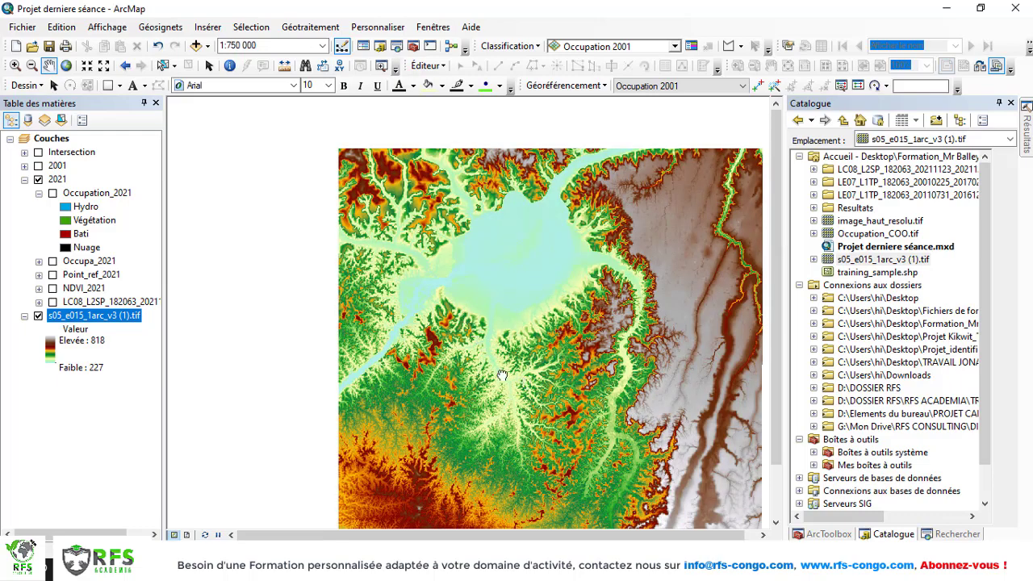
- Show the Occupation_2021 layer again over the coloured elevation raster
{"action": "left_click", "coordinate": [52, 193]}
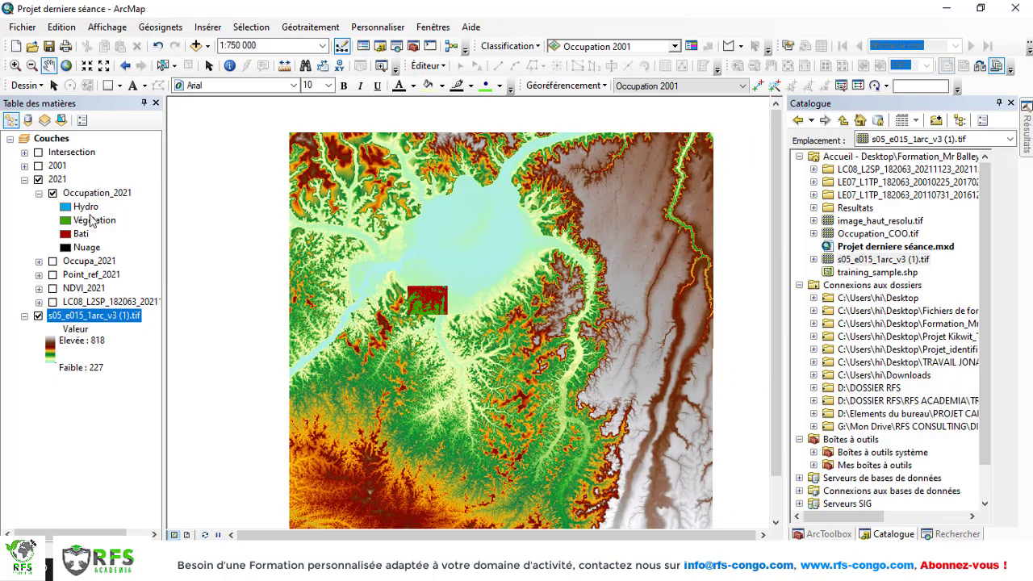
- Clip the s05_e015_1arc_v3 (1).tif elevation raster to the Occupation_2021 extent with Extraction par masque, keeping the default output
{"action": "scroll", "coordinate": [422, 298], "scroll_direction": "down", "scroll_amount": 6}
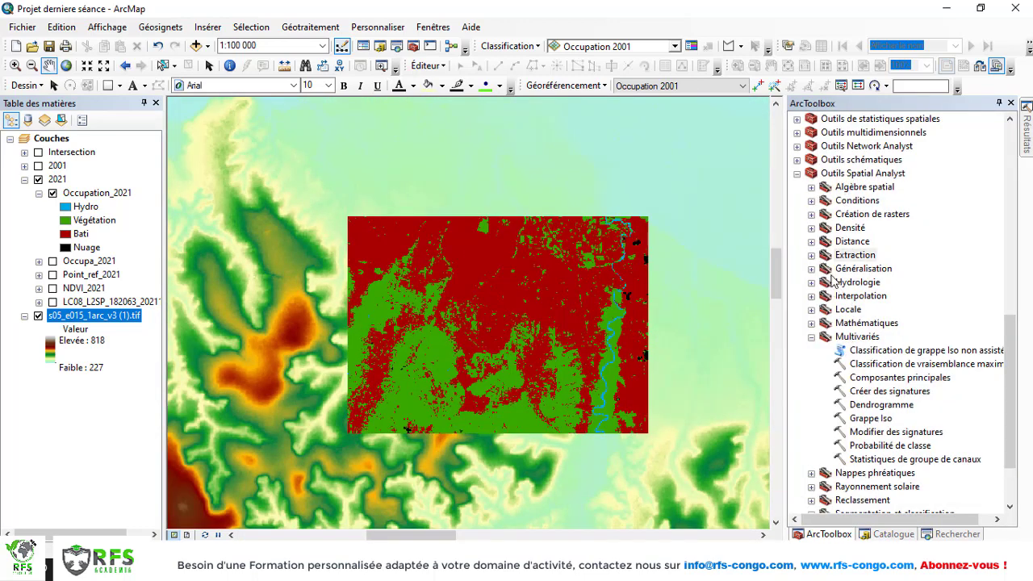
{"action": "left_click", "coordinate": [811, 256]}
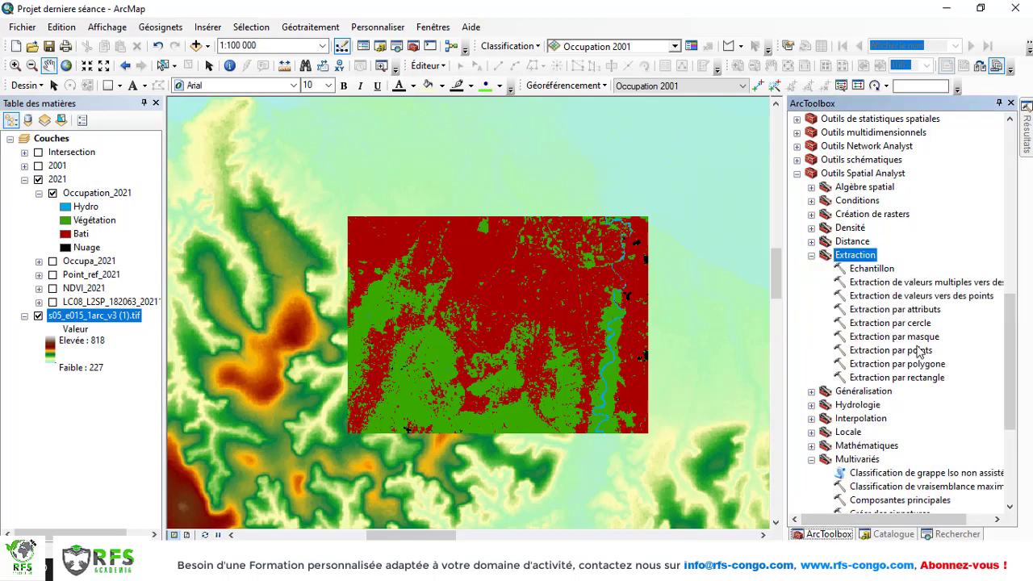
{"action": "double_click", "coordinate": [888, 338]}
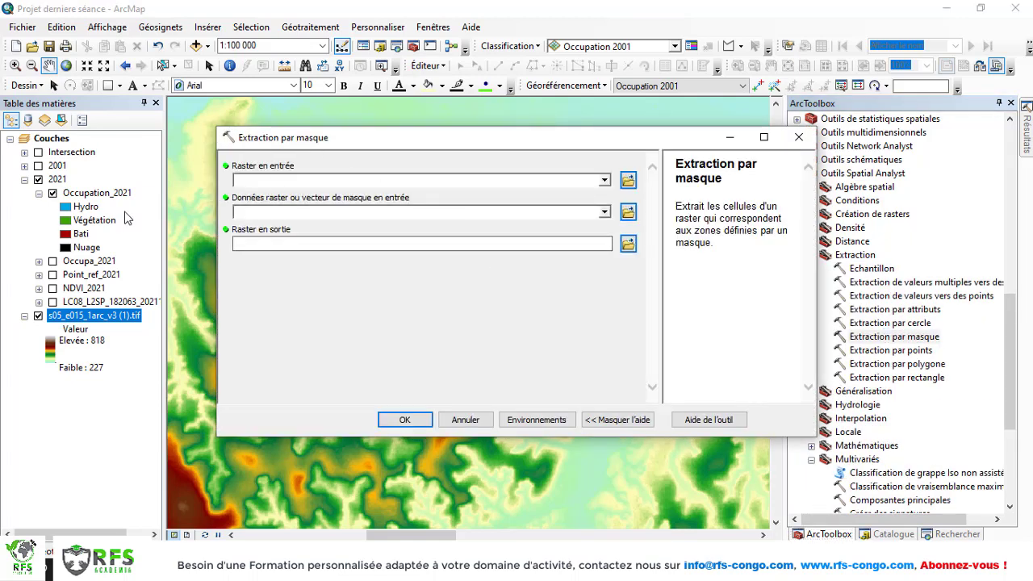
{"action": "left_click_drag", "start_coordinate": [85, 320], "coordinate": [373, 184]}
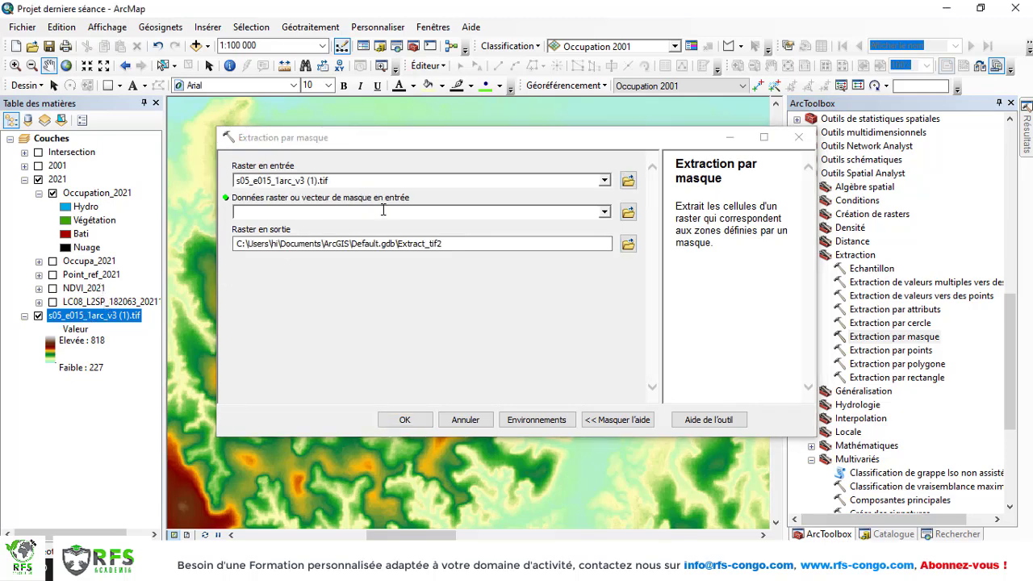
{"action": "left_click", "coordinate": [605, 212]}
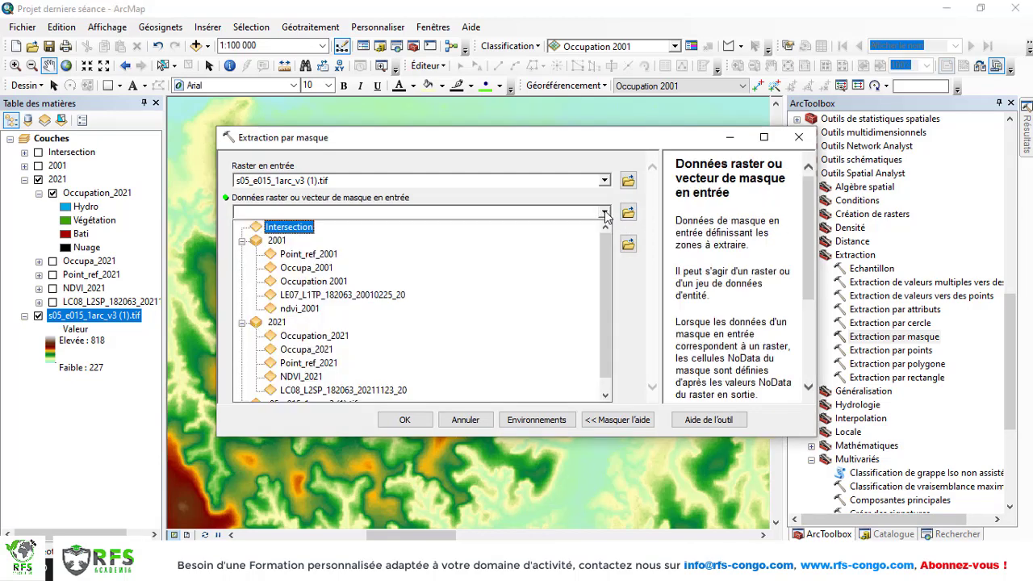
{"action": "left_click", "coordinate": [319, 340]}
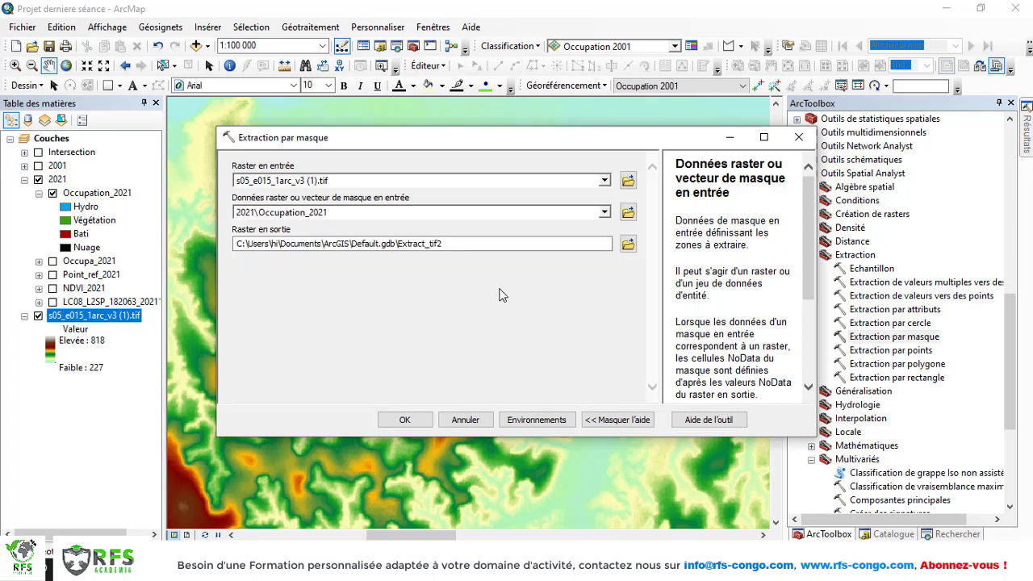
{"action": "left_click", "coordinate": [406, 420]}
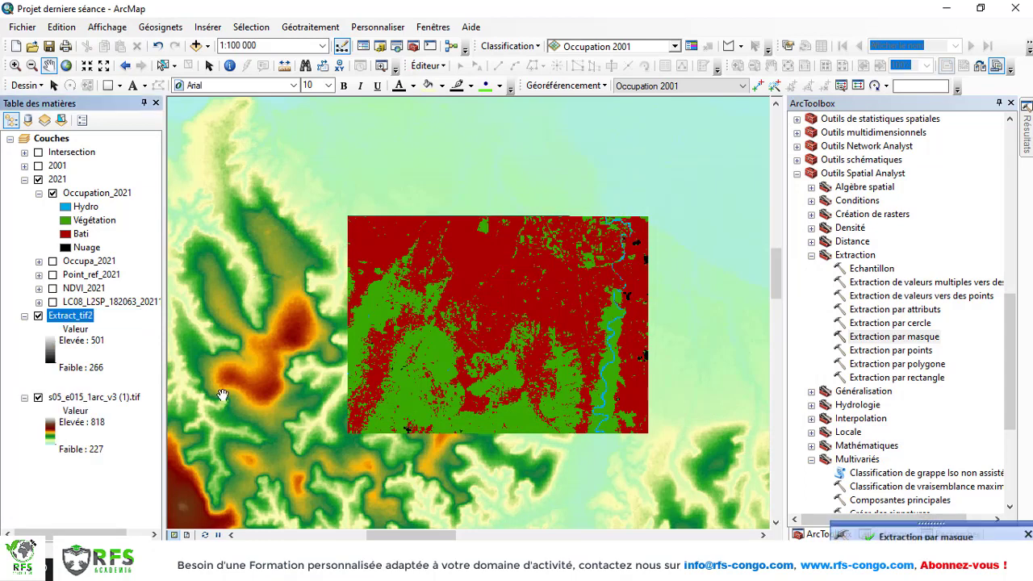
- Hide the Occupation_2021 and s05_e015_1arc_v3 (1).tif layers and collapse the original raster's legend, leaving only the clipped elevation shown
{"action": "left_click", "coordinate": [52, 194]}
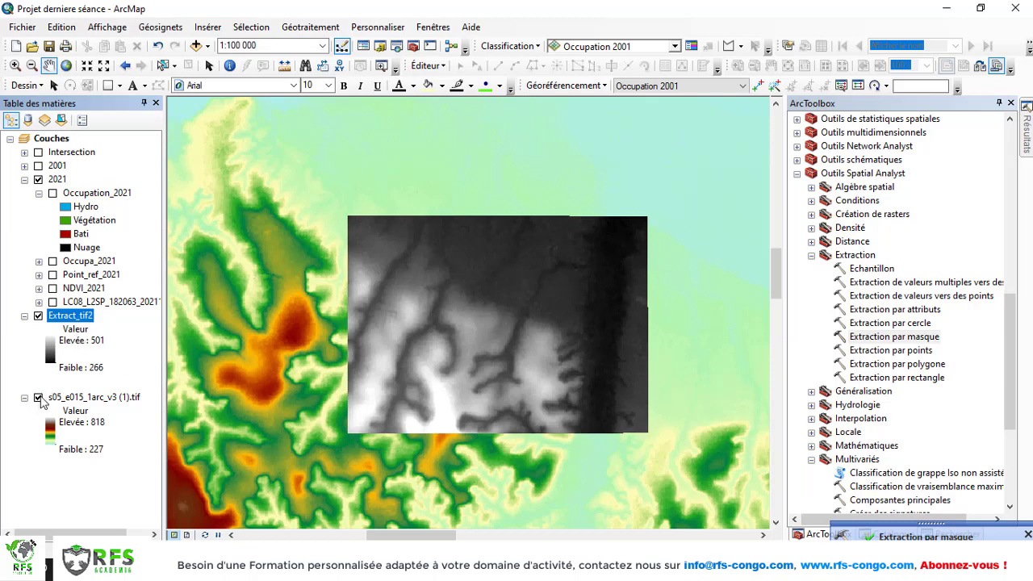
{"action": "left_click", "coordinate": [38, 398]}
{"action": "left_click", "coordinate": [25, 397]}
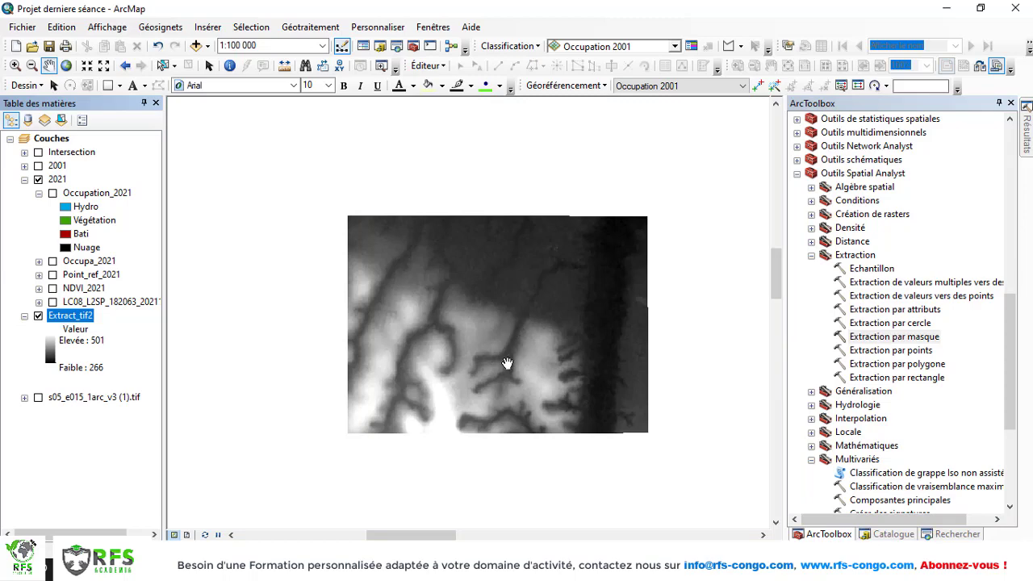
{"action": "scroll", "coordinate": [506, 363], "scroll_direction": "down", "scroll_amount": 4}
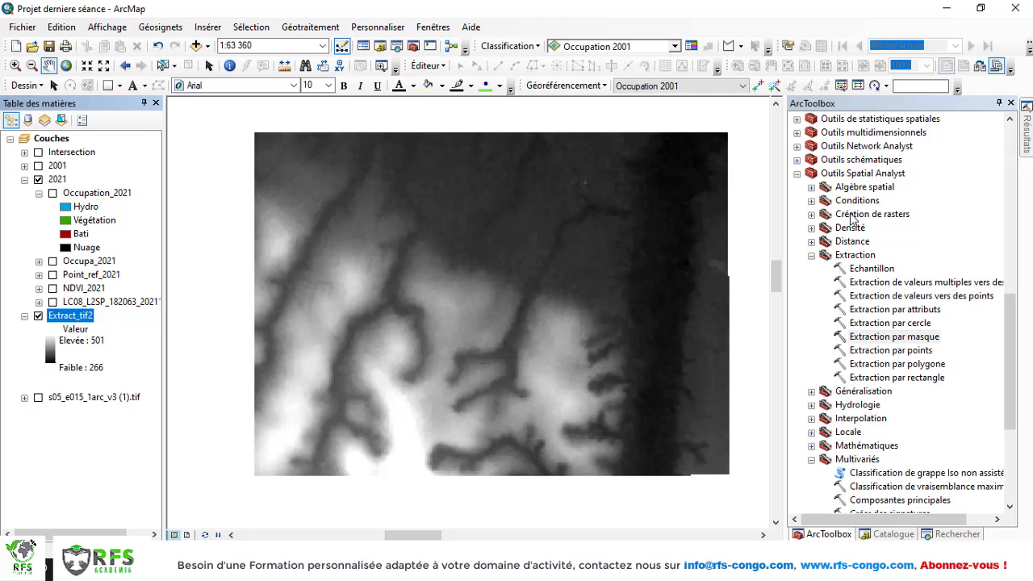
- Fill the sinks of the Extract_tif2 raster with the Hydrologie Remplissage tool, with no Z limit and the default output
{"action": "scroll", "coordinate": [859, 388], "scroll_direction": "down", "scroll_amount": 2}
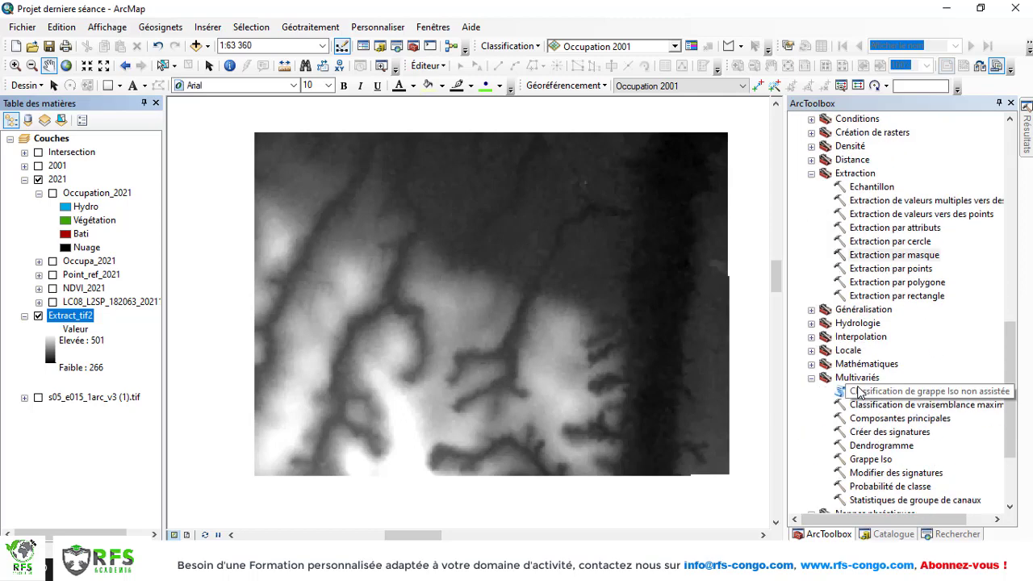
{"action": "left_click", "coordinate": [811, 324]}
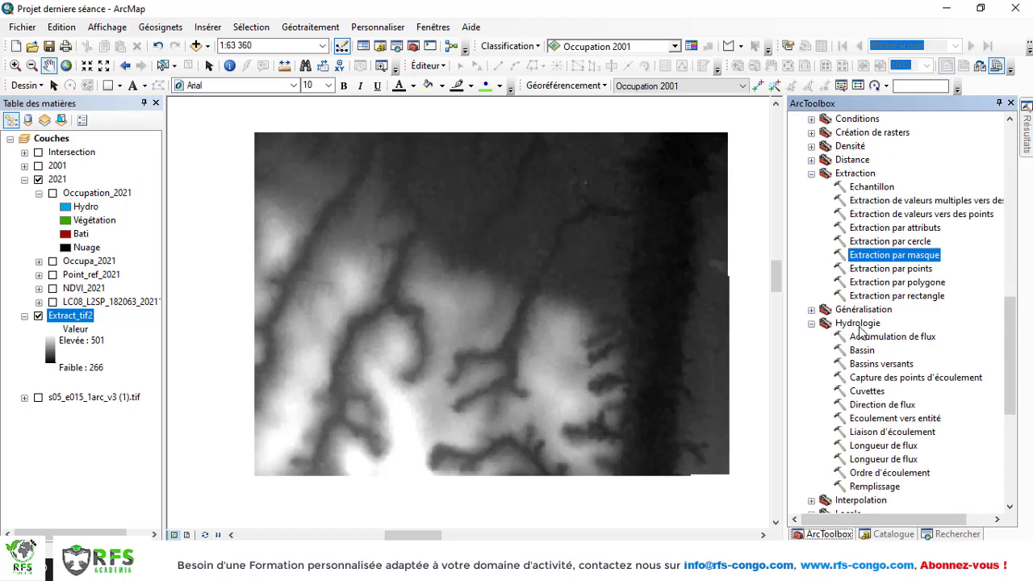
{"action": "scroll", "coordinate": [865, 336], "scroll_direction": "down", "scroll_amount": 2}
{"action": "left_click", "coordinate": [876, 406]}
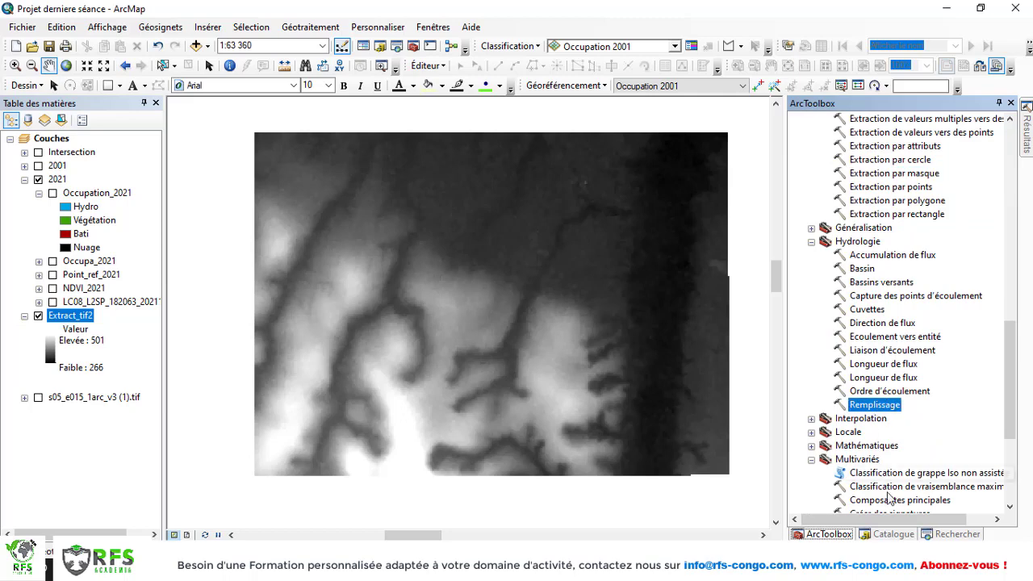
{"action": "double_click", "coordinate": [876, 406]}
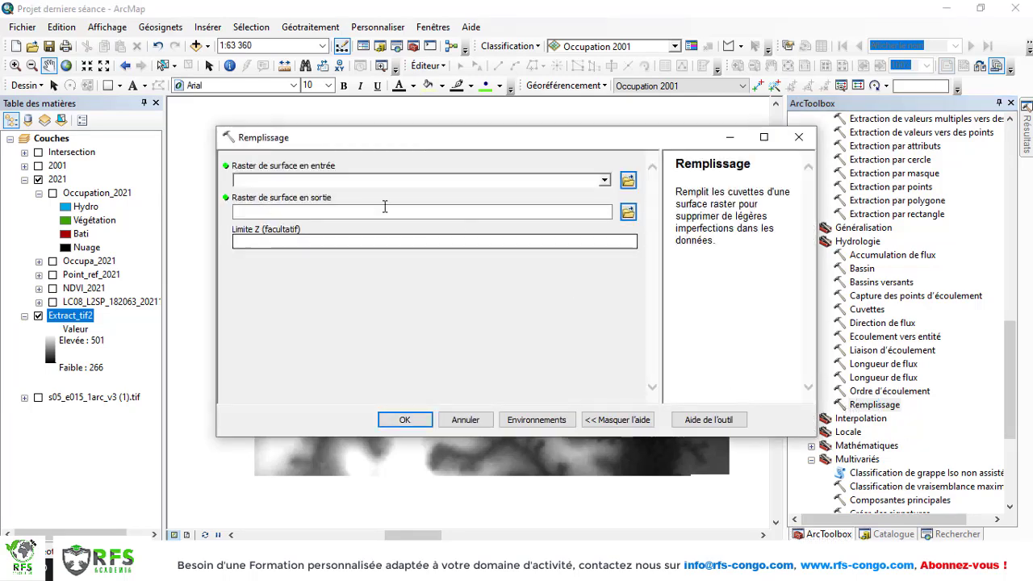
{"action": "left_click_drag", "start_coordinate": [87, 314], "coordinate": [385, 190]}
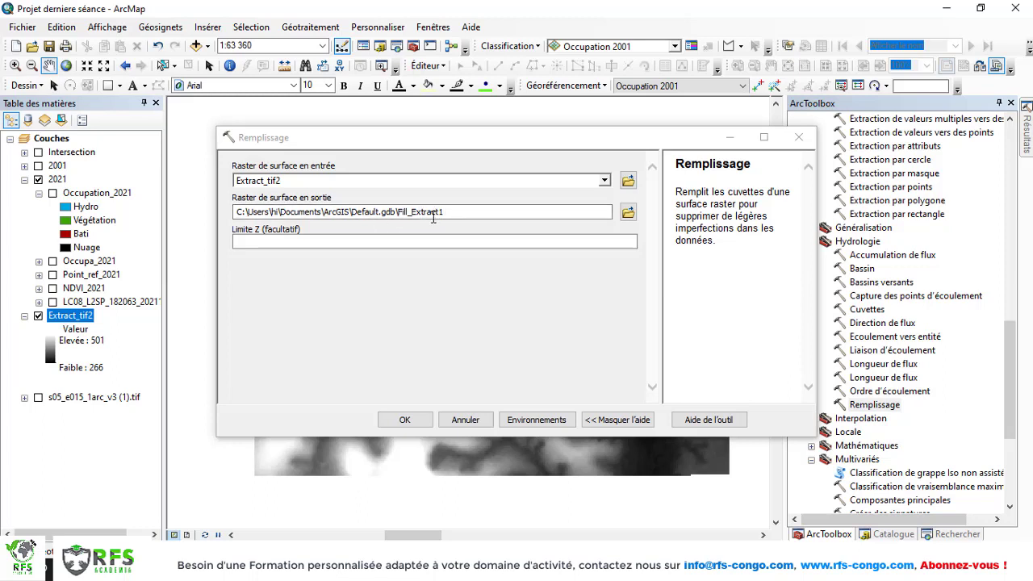
{"action": "left_click", "coordinate": [405, 421]}
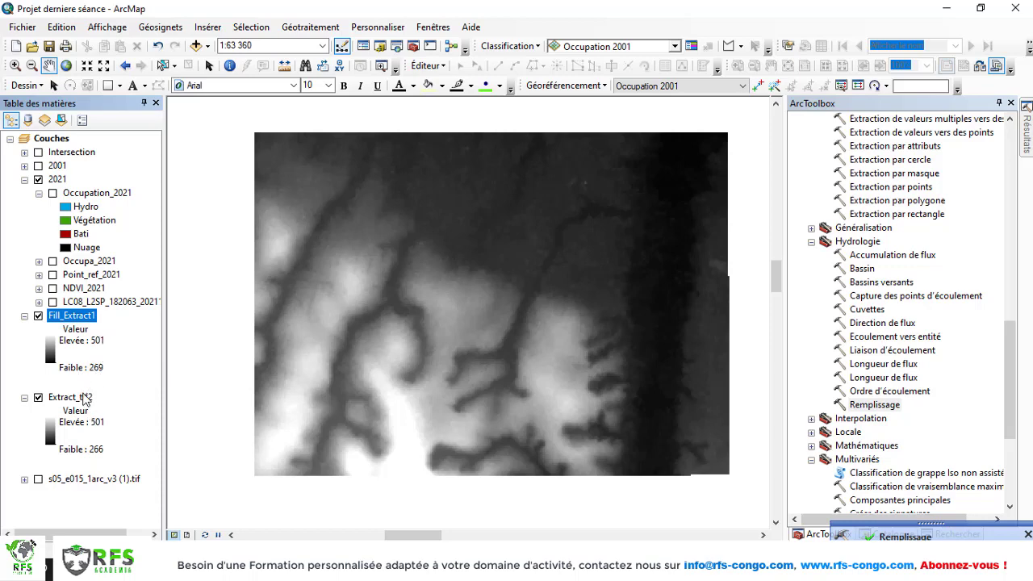
- Hide the unfilled Extract_tif2 layer and collapse its legend, keeping the Fill_Extract1 raster displayed
{"action": "left_click", "coordinate": [79, 399]}
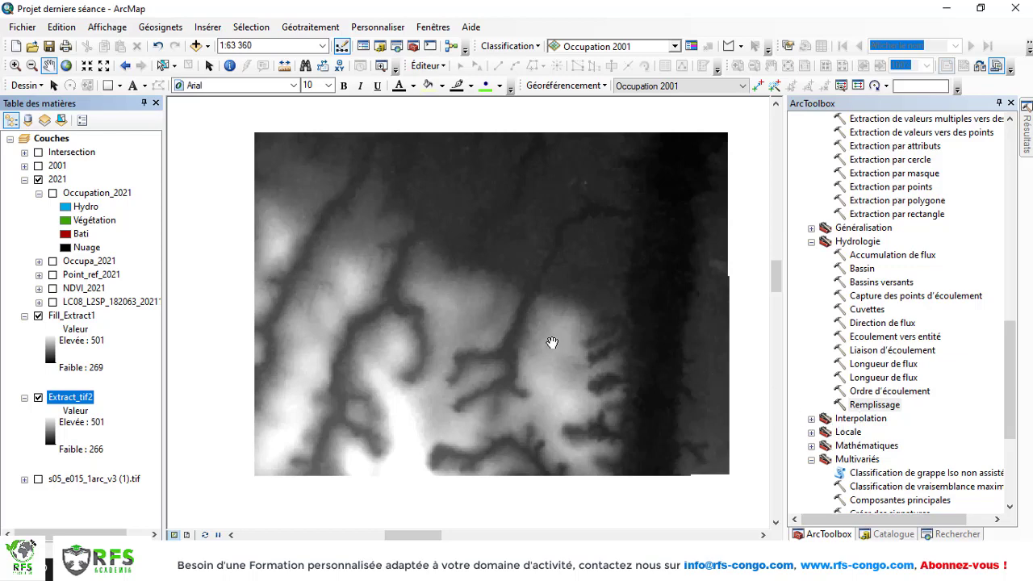
{"action": "left_click", "coordinate": [73, 316]}
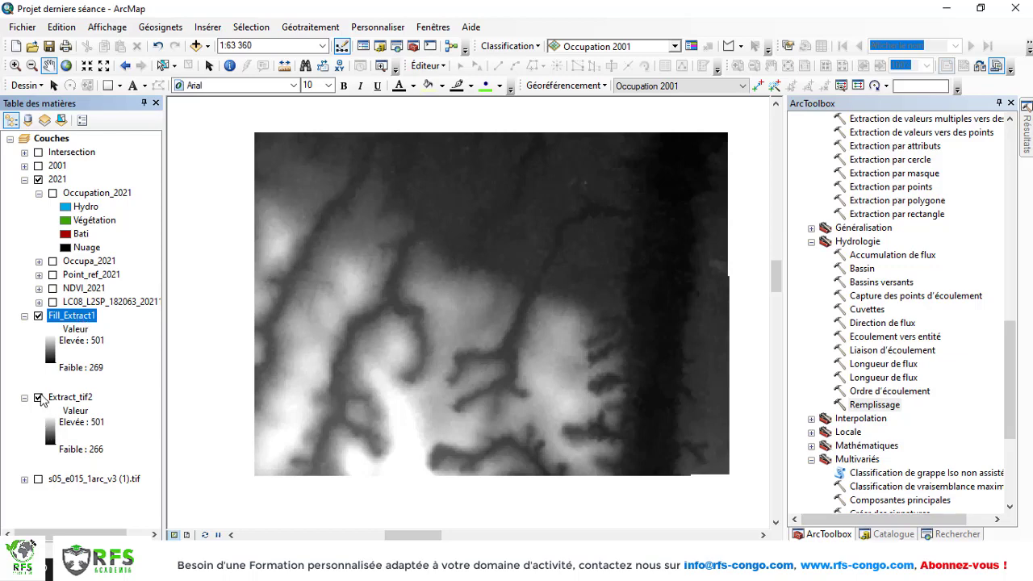
{"action": "left_click", "coordinate": [38, 397]}
{"action": "left_click", "coordinate": [25, 397]}
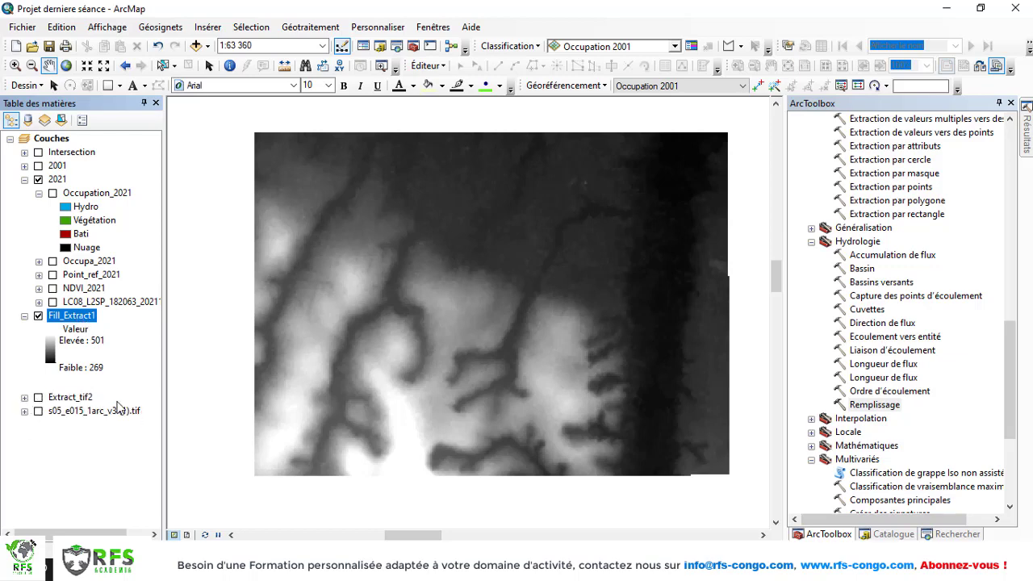
- Symbolise the stretched Fill_Extract1 raster with the colour ramp running from pale blue-green through green, orange and dark brown to white
{"action": "right_click", "coordinate": [74, 321]}
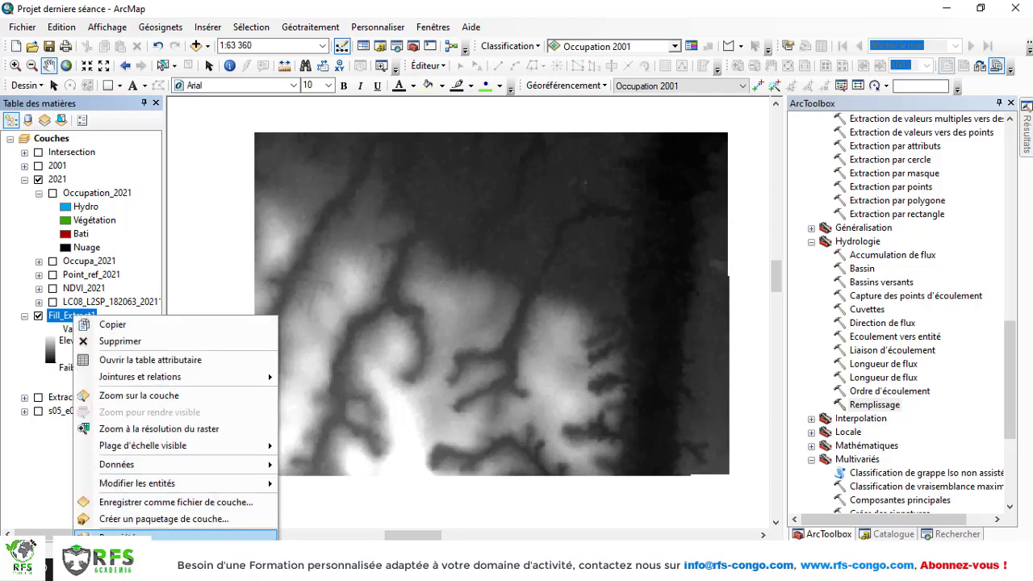
{"action": "left_click", "coordinate": [121, 536]}
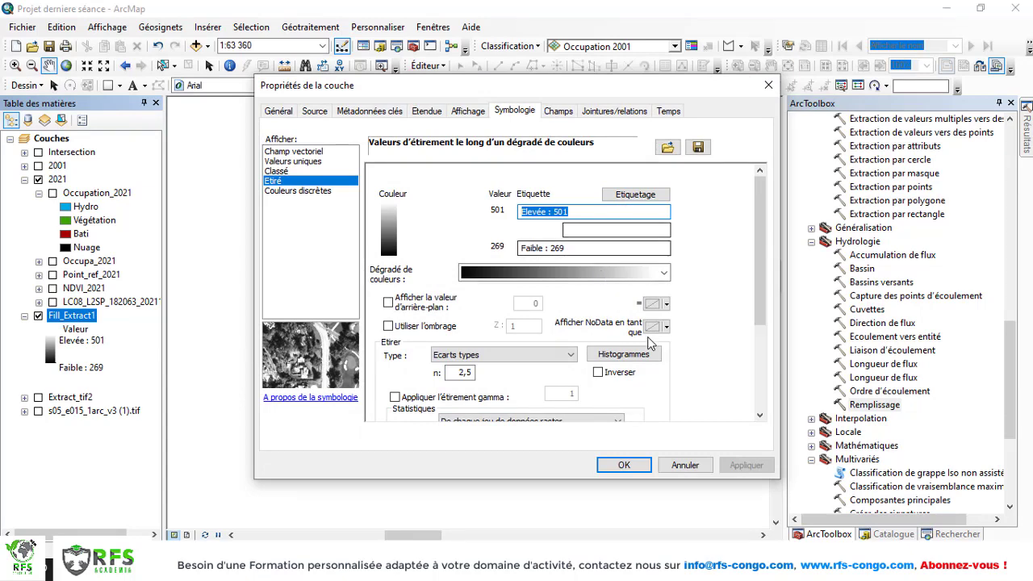
{"action": "left_click", "coordinate": [663, 276]}
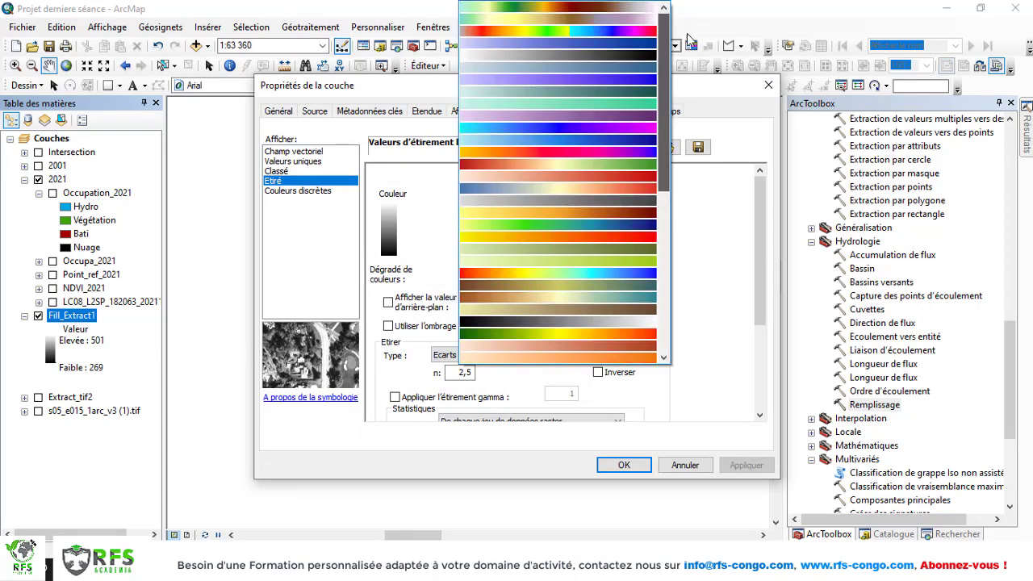
{"action": "left_click", "coordinate": [555, 239]}
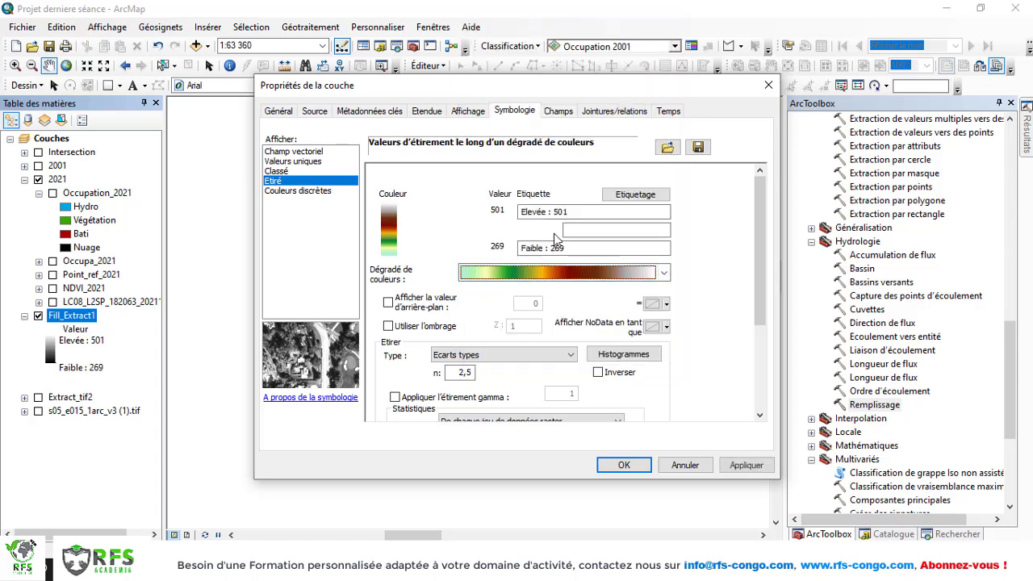
{"action": "left_click", "coordinate": [744, 464]}
{"action": "left_click", "coordinate": [624, 466]}
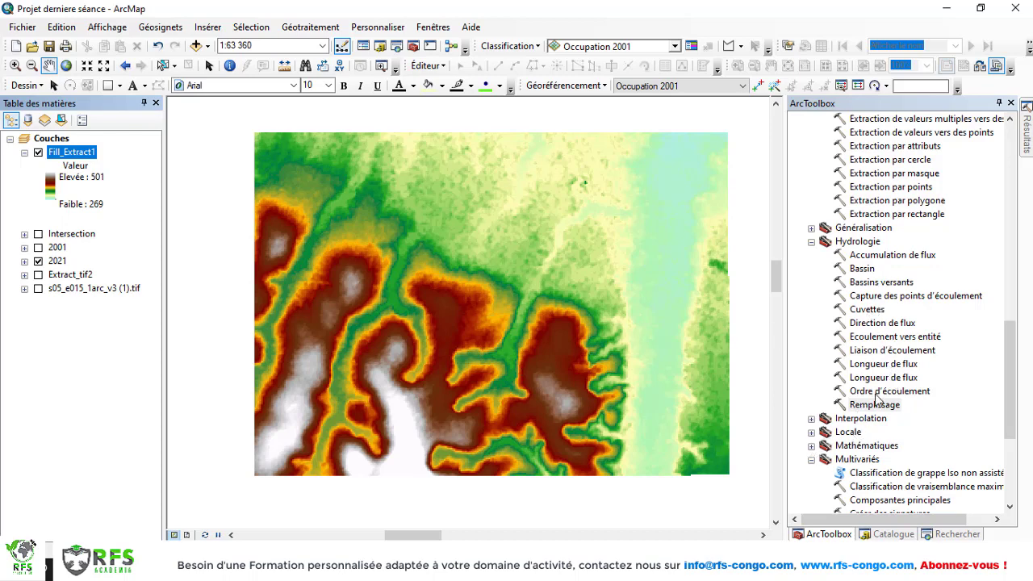
- Search the local tools for "pente" to find the slope tool
{"action": "scroll", "coordinate": [877, 399], "scroll_direction": "up", "scroll_amount": 3}
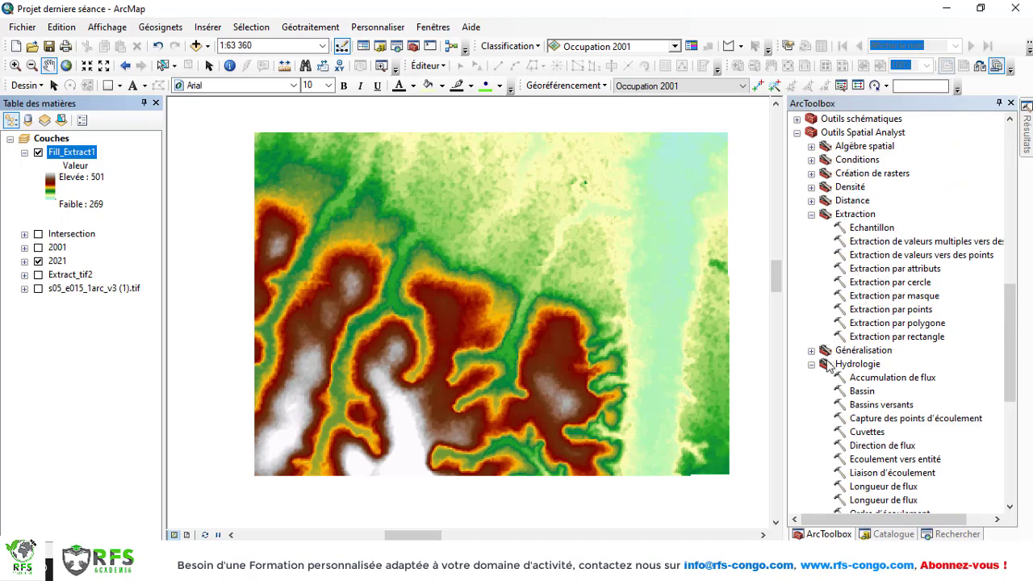
{"action": "scroll", "coordinate": [907, 412], "scroll_direction": "down", "scroll_amount": 8}
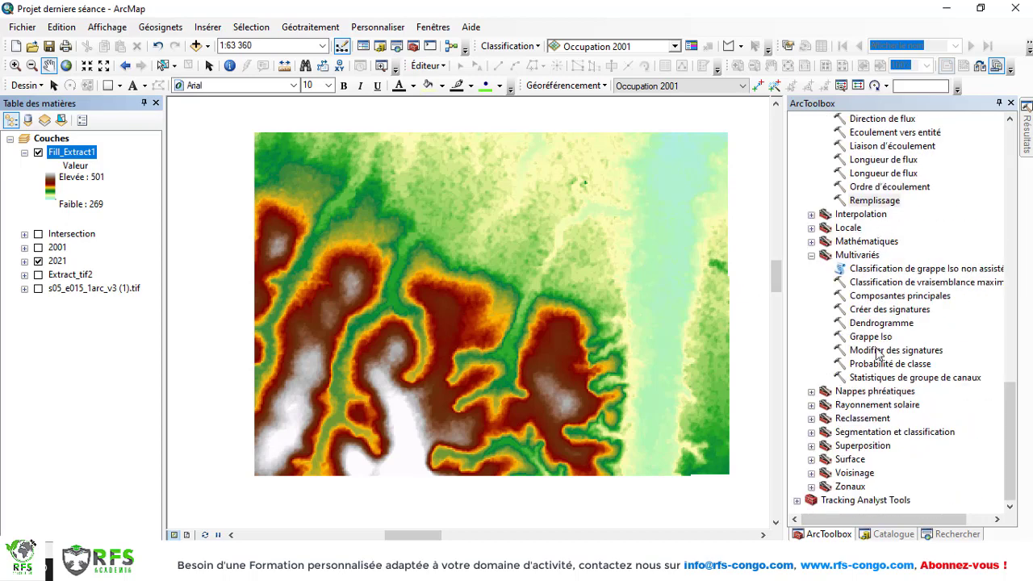
{"action": "left_click", "coordinate": [953, 534]}
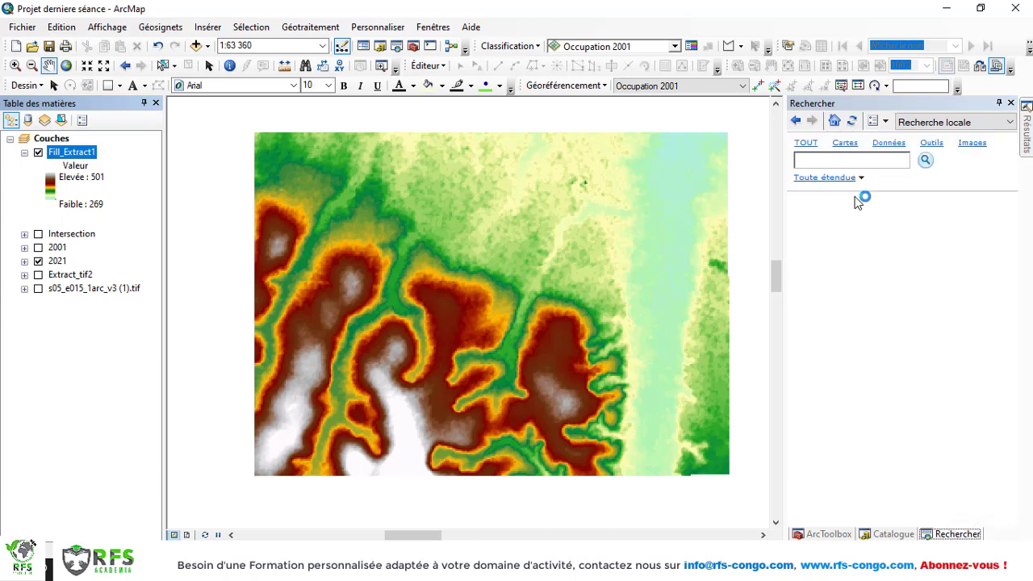
{"action": "left_click", "coordinate": [824, 162]}
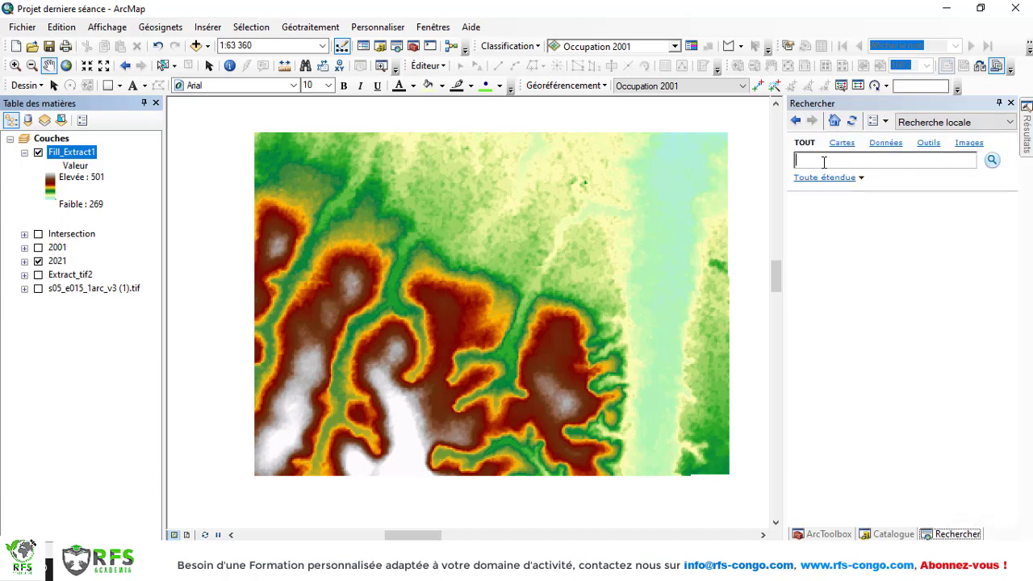
{"action": "type", "text": "pente"}
{"action": "key", "text": "Return"}
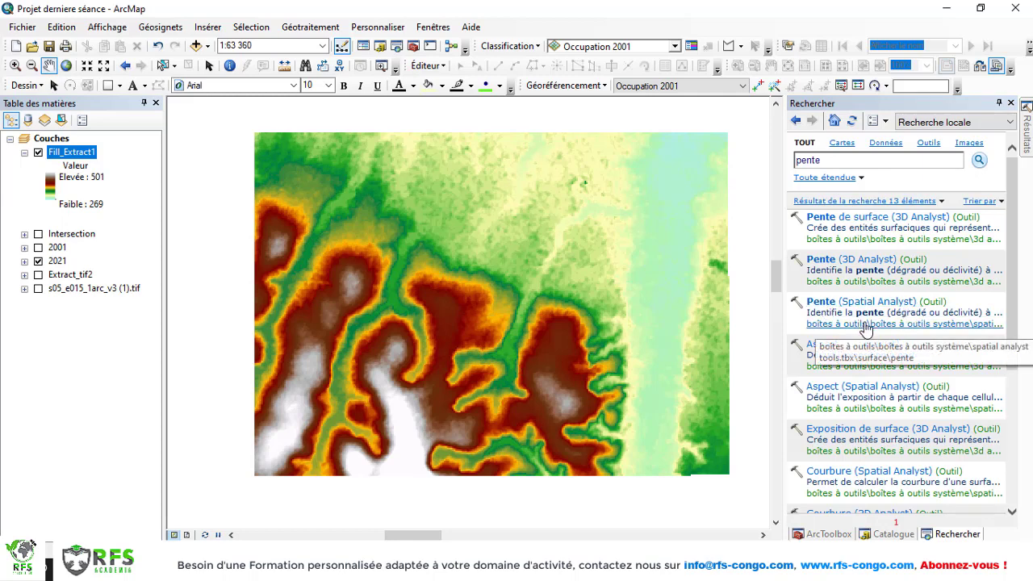
- Compute a slope raster from Fill_Extract1 with Pente (Spatial Analyst), using DEGREE output, PLANAR method and Z factor 1
{"action": "left_click", "coordinate": [850, 305]}
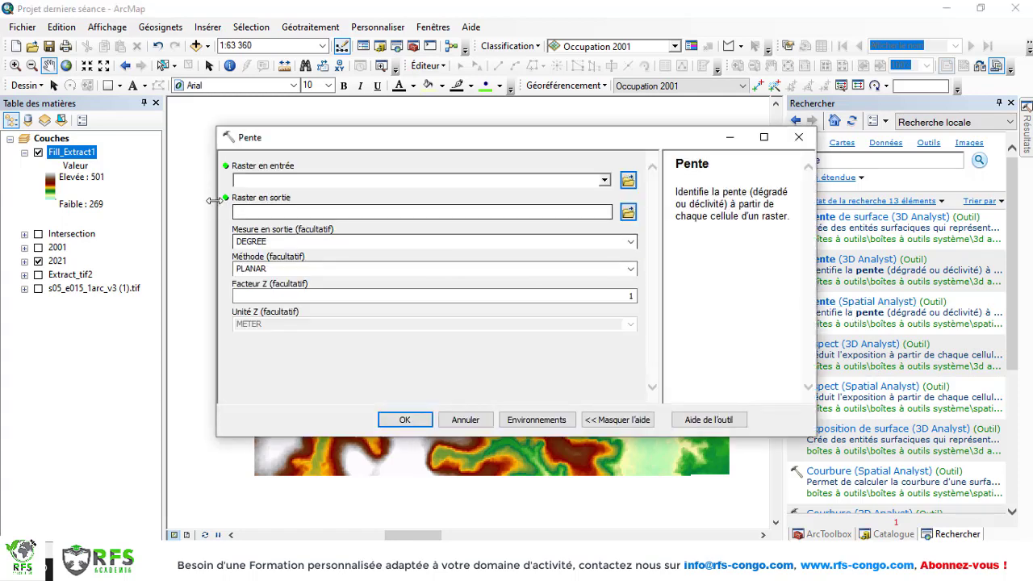
{"action": "left_click_drag", "start_coordinate": [76, 161], "coordinate": [275, 181]}
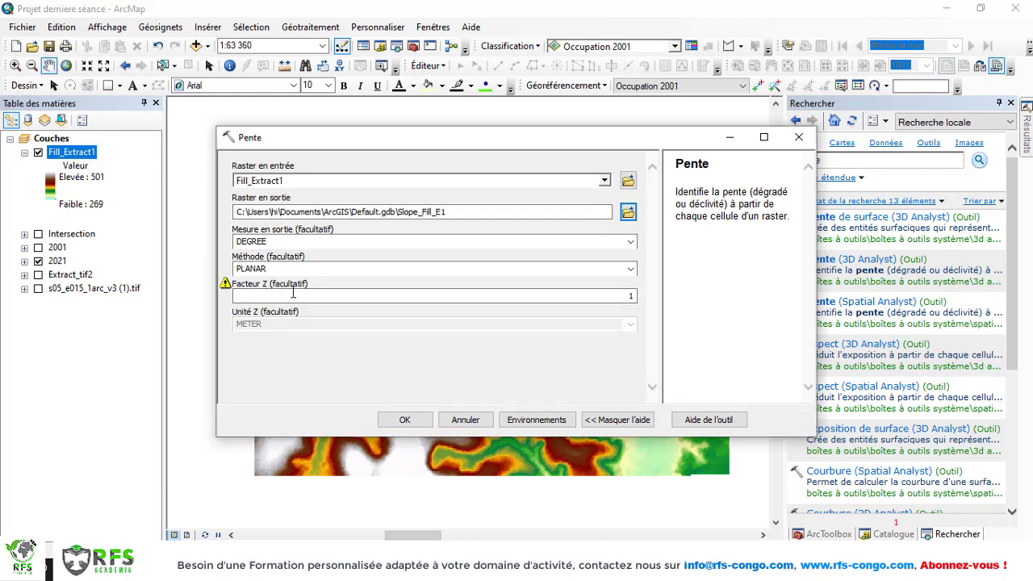
{"action": "left_click", "coordinate": [405, 421]}
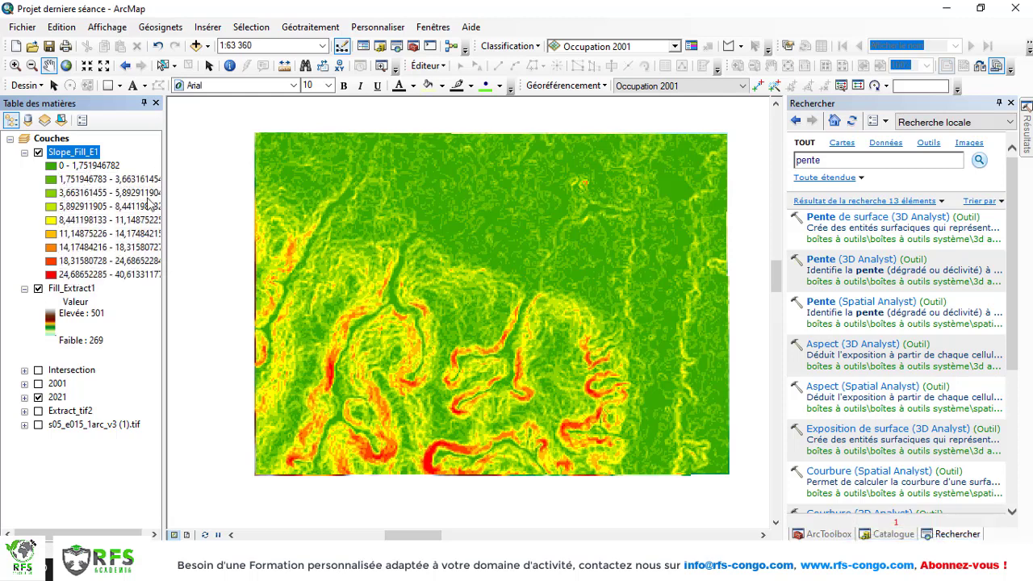
{"action": "left_click", "coordinate": [857, 305]}
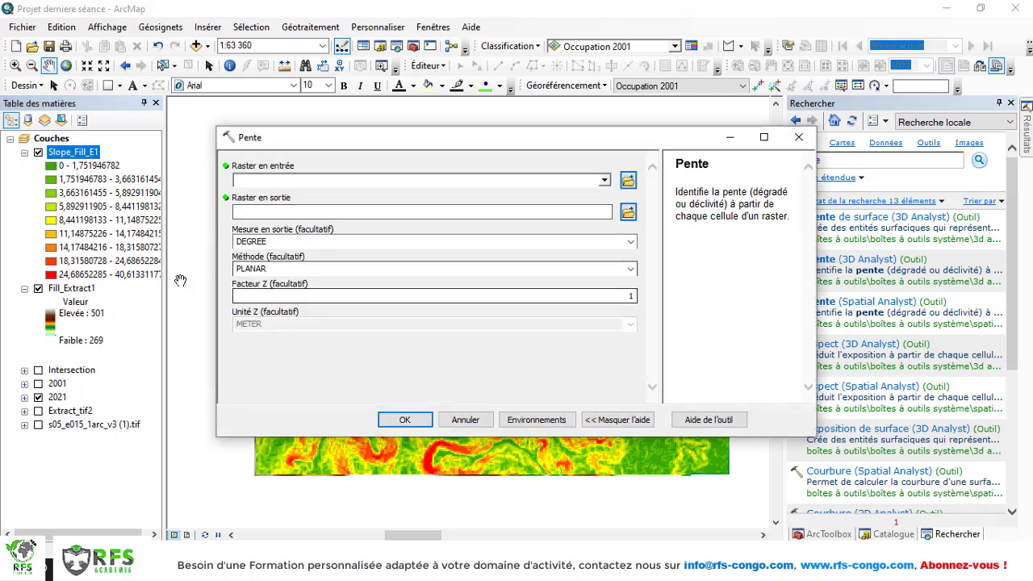
{"action": "left_click_drag", "start_coordinate": [71, 292], "coordinate": [304, 187]}
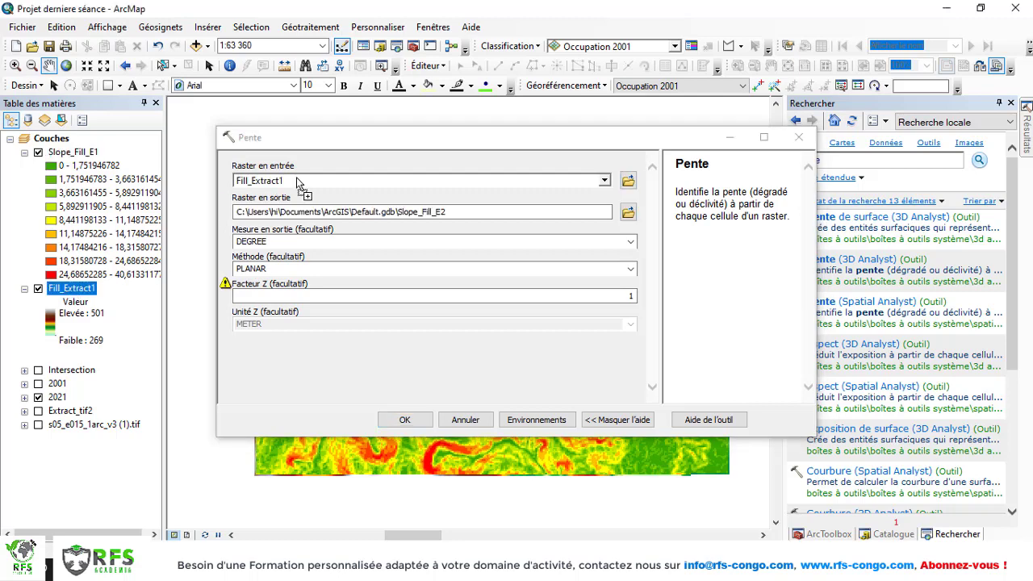
{"action": "left_click", "coordinate": [280, 242]}
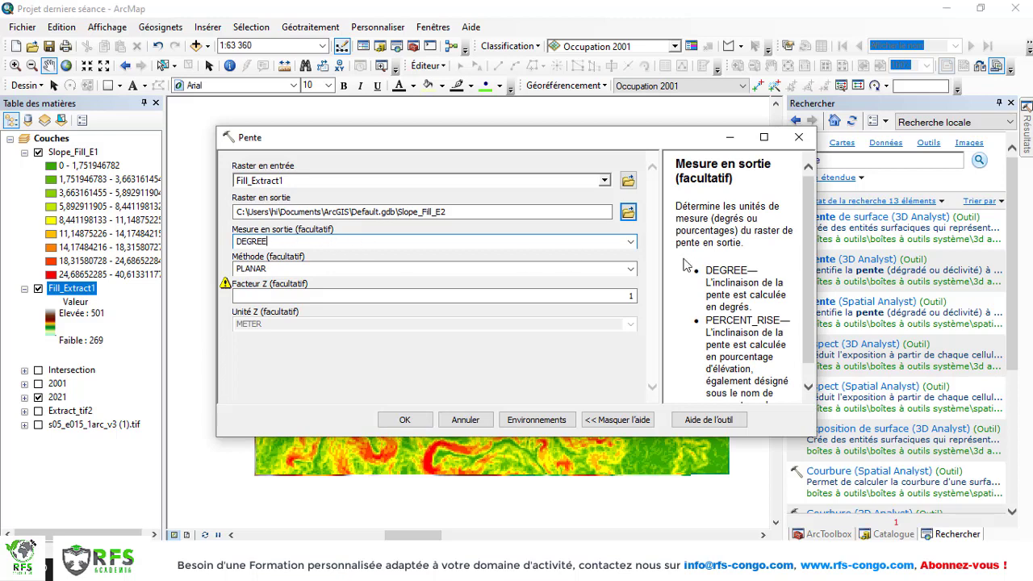
{"action": "left_click", "coordinate": [630, 242]}
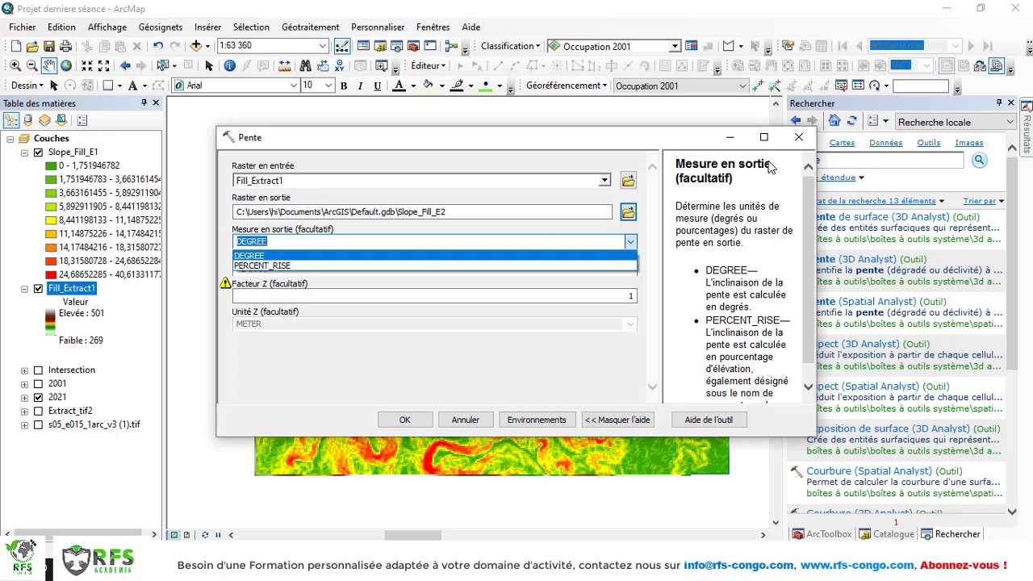
{"action": "left_click", "coordinate": [799, 141]}
{"action": "left_click", "coordinate": [799, 141]}
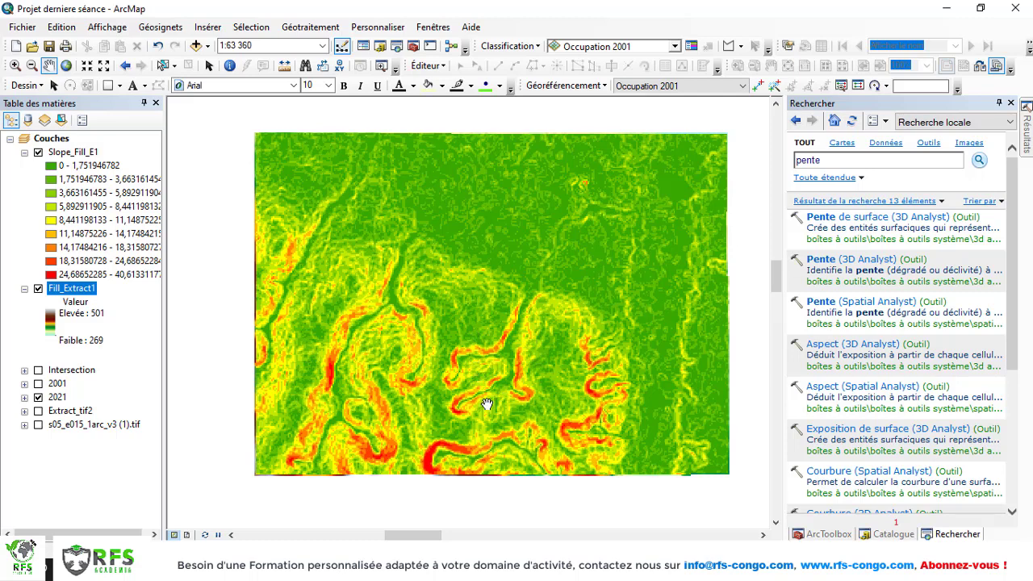
- Rename the Slope_Fill_E1 layer as Pente
{"action": "mouse_move", "coordinate": [548, 361]}
{"action": "left_mouse_down"}
{"action": "mouse_move", "coordinate": [530, 410]}
{"action": "mouse_move", "coordinate": [543, 369]}
{"action": "left_mouse_up"}
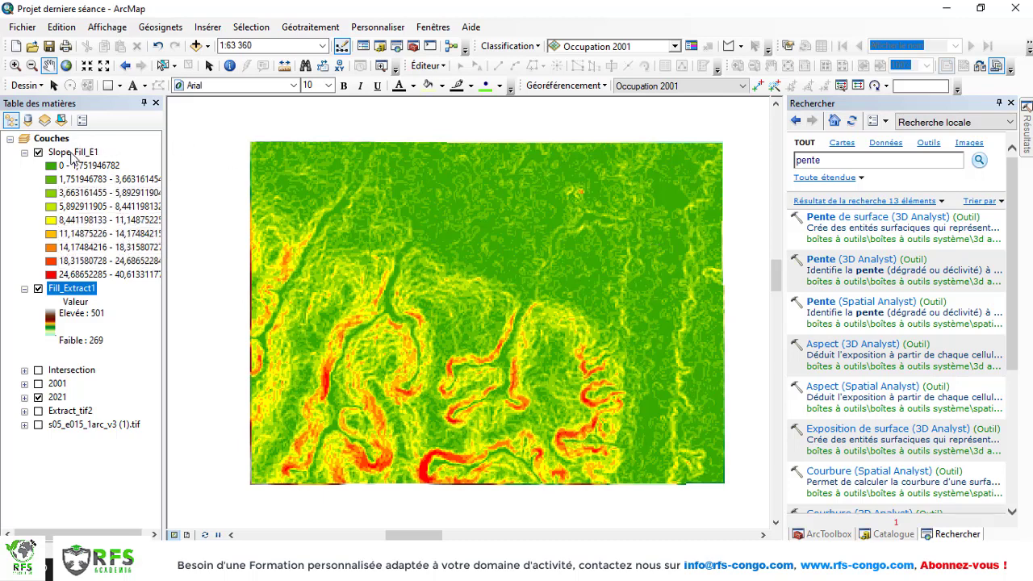
{"action": "left_click", "coordinate": [73, 154]}
{"action": "left_click", "coordinate": [84, 155]}
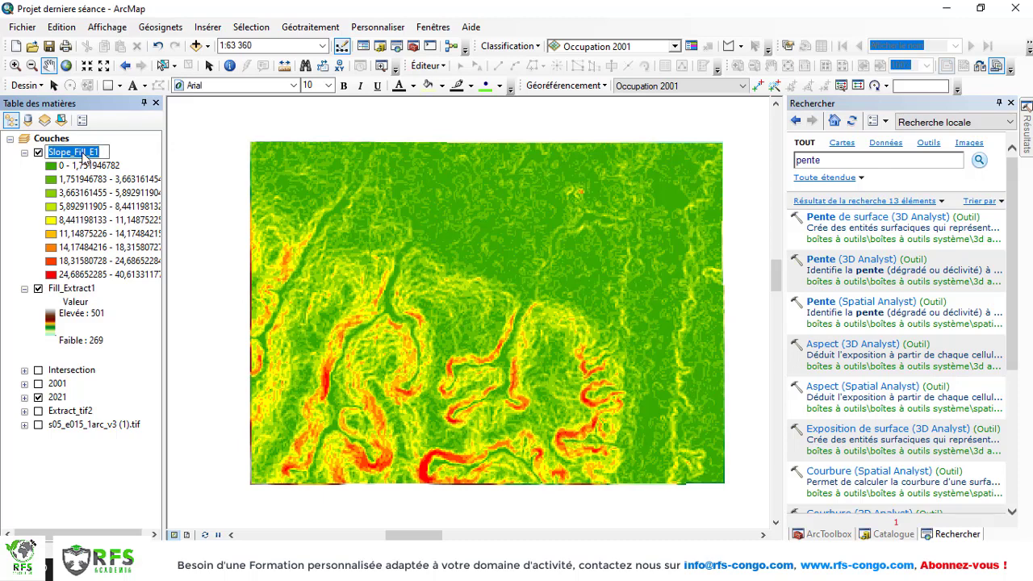
{"action": "type", "text": "Pente"}
{"action": "key", "text": "Return"}
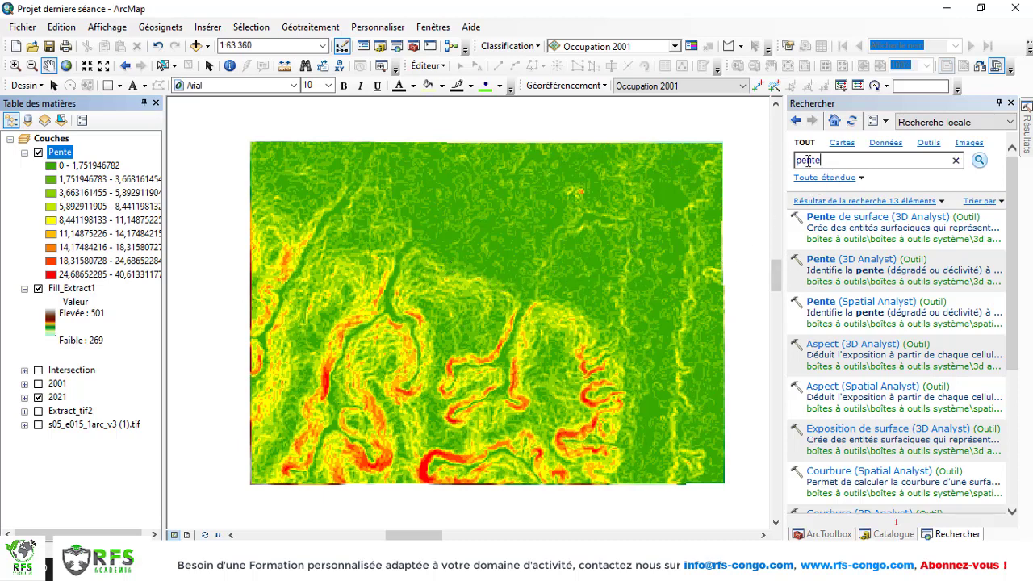
{"action": "left_click_drag", "start_coordinate": [823, 160], "coordinate": [771, 156]}
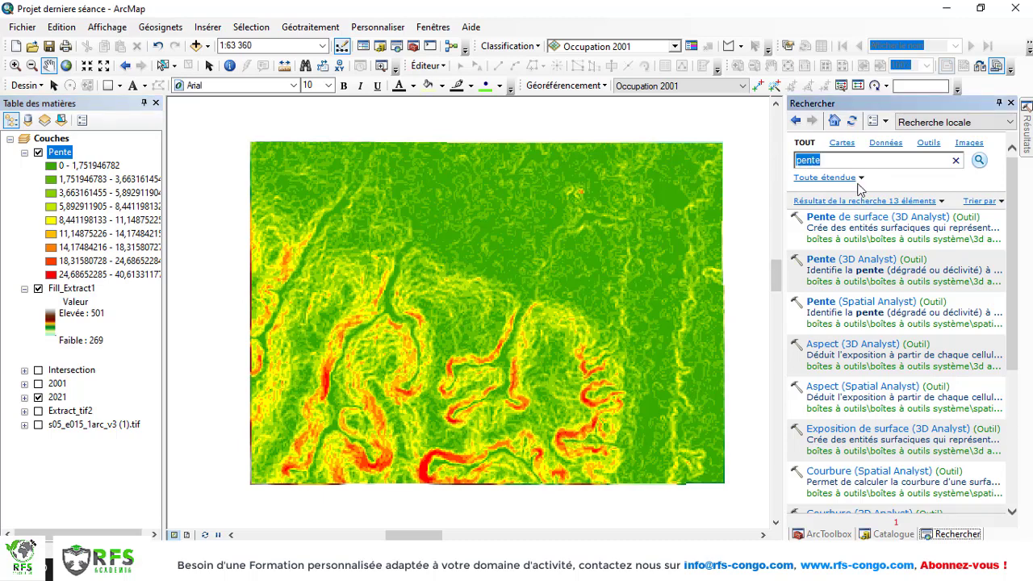
{"action": "type", "text": "hilshald"}
{"action": "key", "text": "Return"}
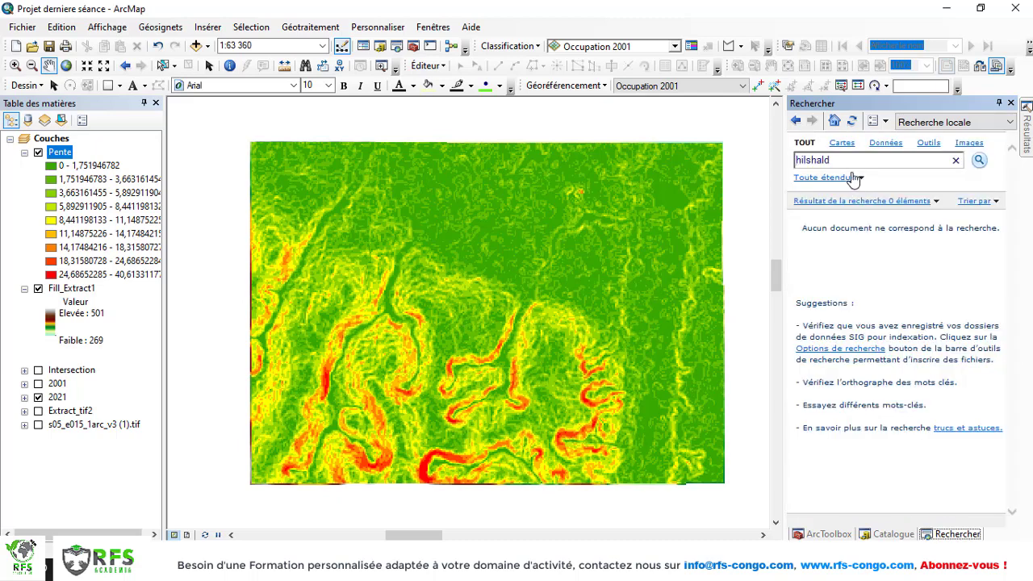
- Search the local tools for "ombrage" to find the hillshade tool
{"action": "left_click_drag", "start_coordinate": [830, 159], "coordinate": [761, 163]}
{"action": "type", "text": "ombrage"}
{"action": "key", "text": "Return"}
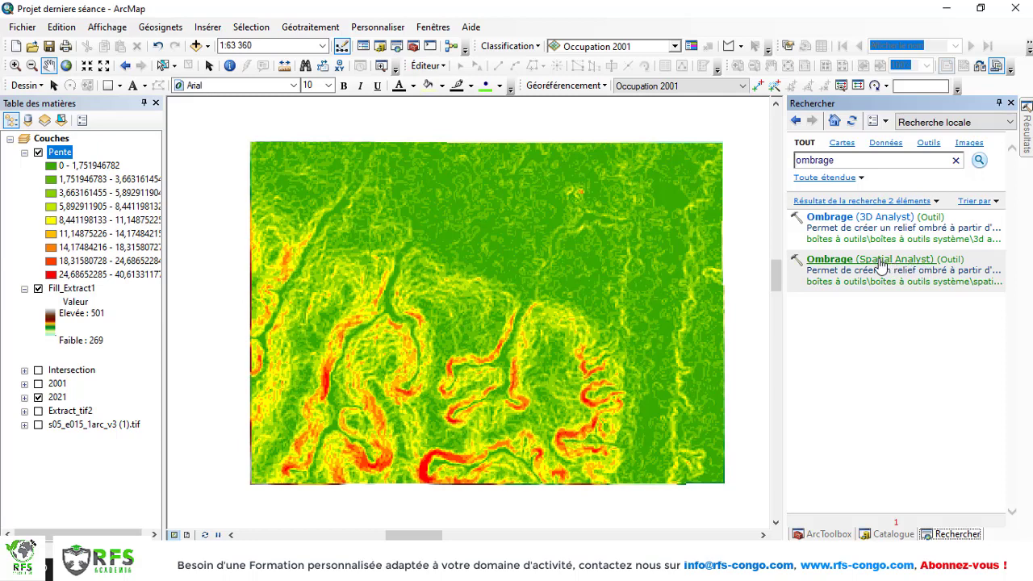
- Compute a hillshade from Fill_Extract1 with Ombrage (Spatial Analyst), using azimuth 315, altitude 45 and Z factor 1
{"action": "left_click", "coordinate": [836, 261]}
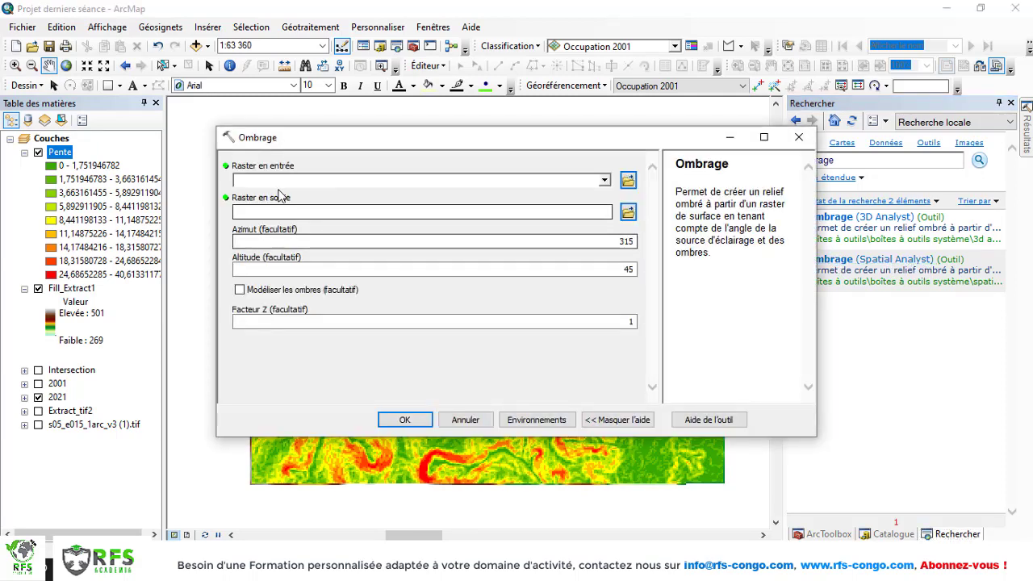
{"action": "left_click", "coordinate": [73, 288]}
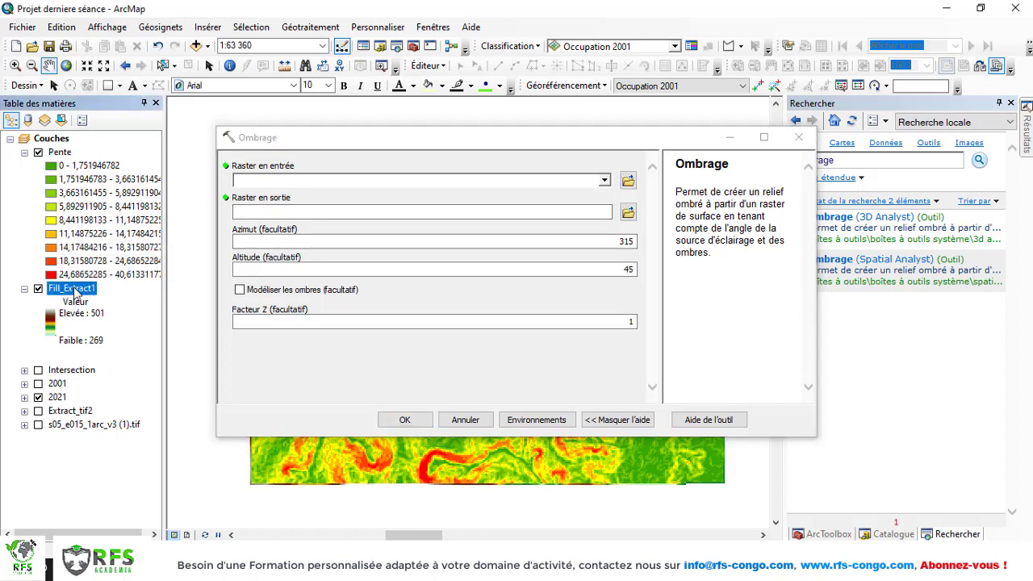
{"action": "left_click_drag", "start_coordinate": [75, 294], "coordinate": [295, 179]}
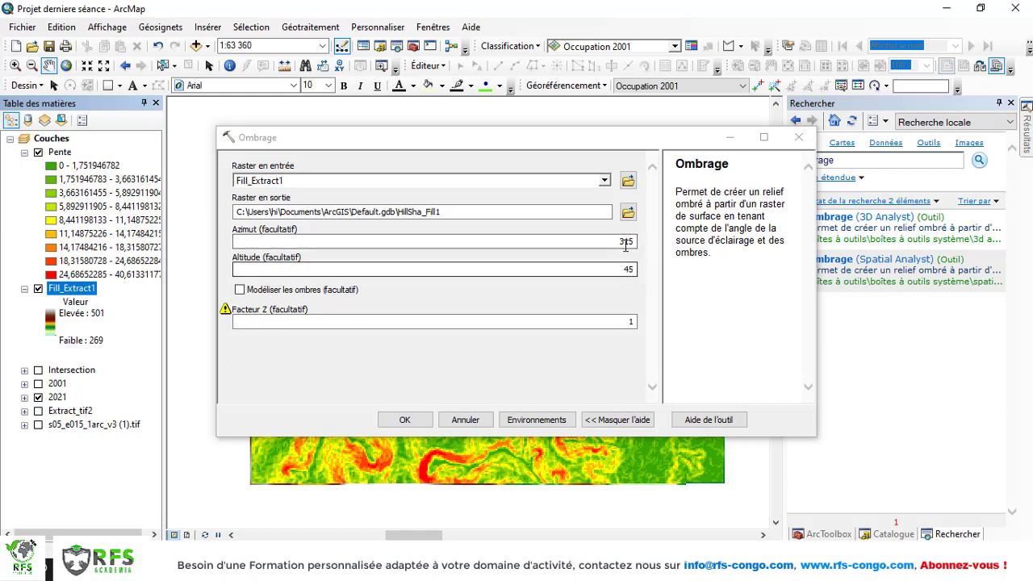
{"action": "left_click", "coordinate": [402, 420]}
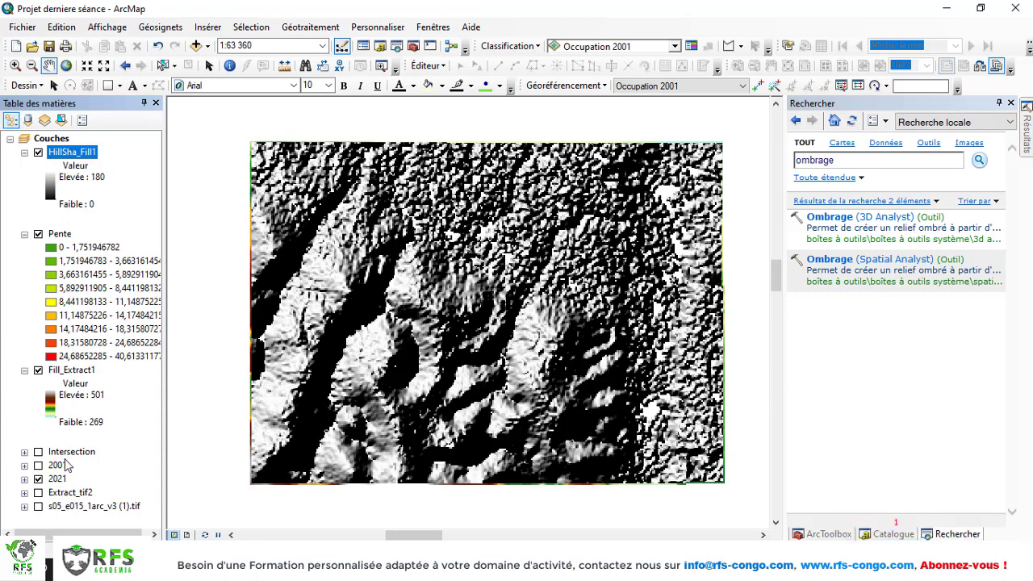
- Hide Pente and Fill_Extract1, and move the HillSha_Fill1 layer into the 2021 group between NDVI_2021 and the LC08_L2SP image
{"action": "left_click", "coordinate": [24, 479]}
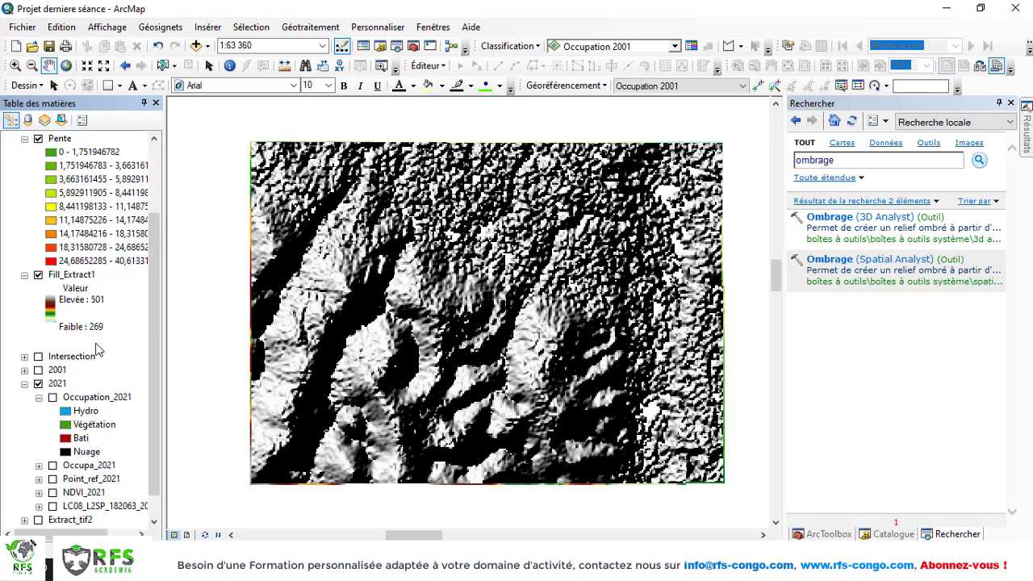
{"action": "scroll", "coordinate": [97, 348], "scroll_direction": "up", "scroll_amount": 3}
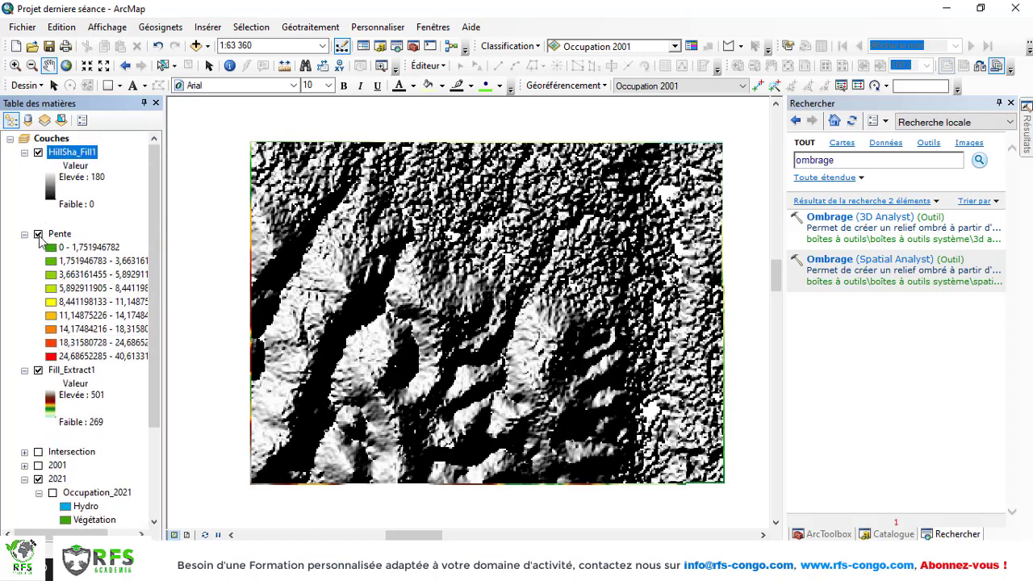
{"action": "left_click", "coordinate": [25, 235]}
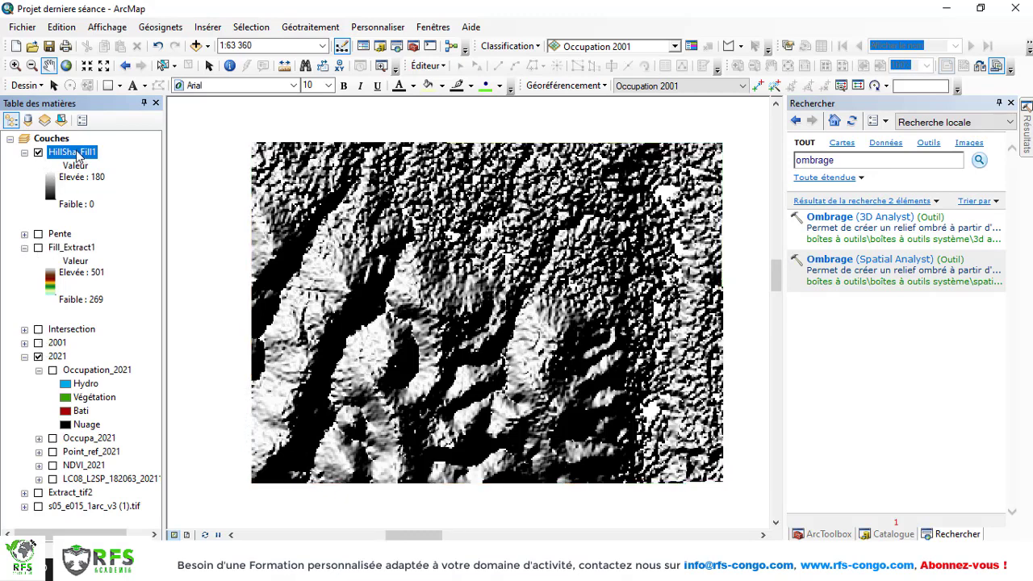
{"action": "left_click_drag", "start_coordinate": [78, 156], "coordinate": [115, 415]}
{"action": "left_click_drag", "start_coordinate": [111, 413], "coordinate": [142, 478]}
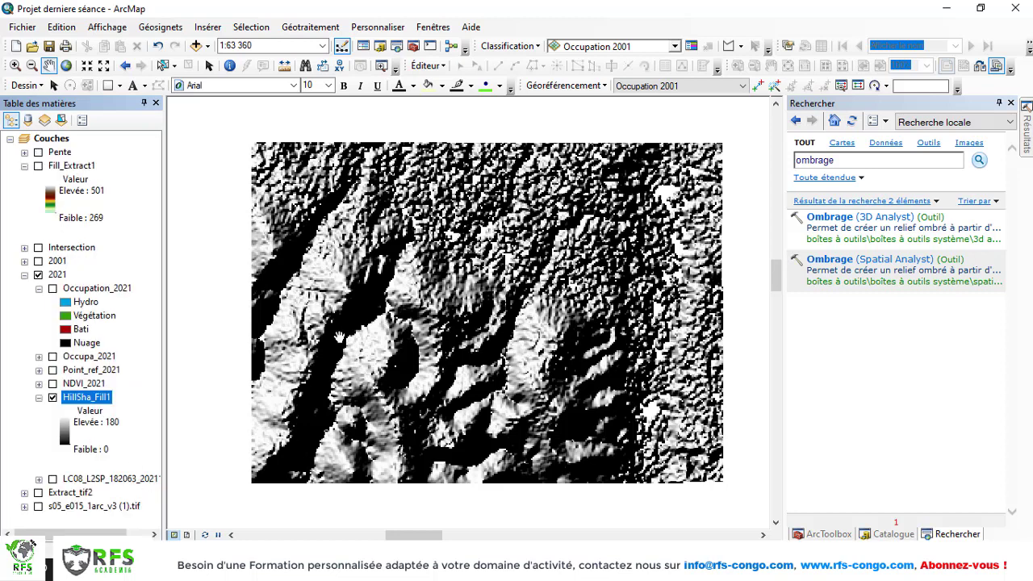
- Show the Occupation_2021 layer over the hillshade and set its transparency to 20 %
{"action": "left_click", "coordinate": [53, 289]}
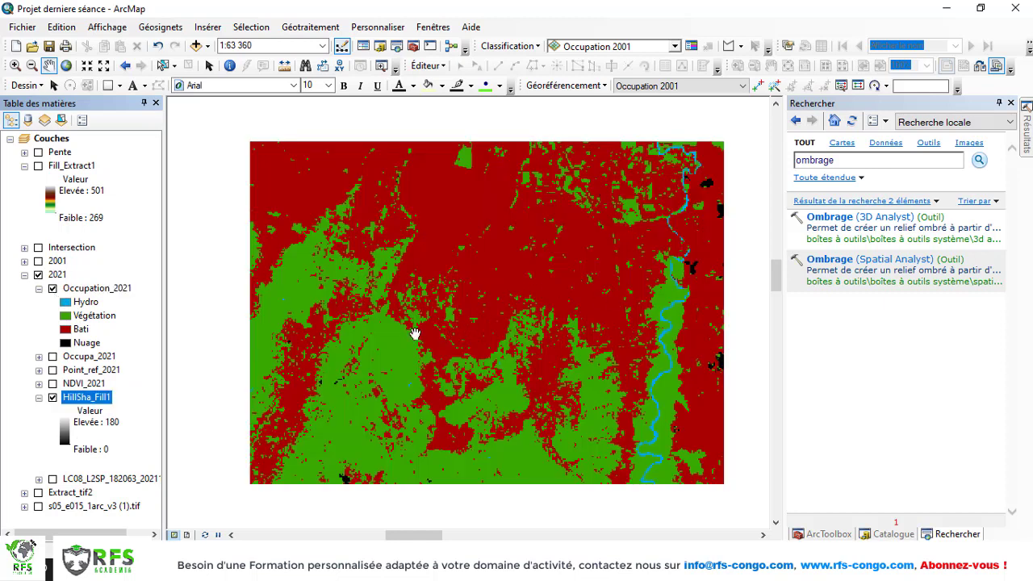
{"action": "right_click", "coordinate": [94, 291]}
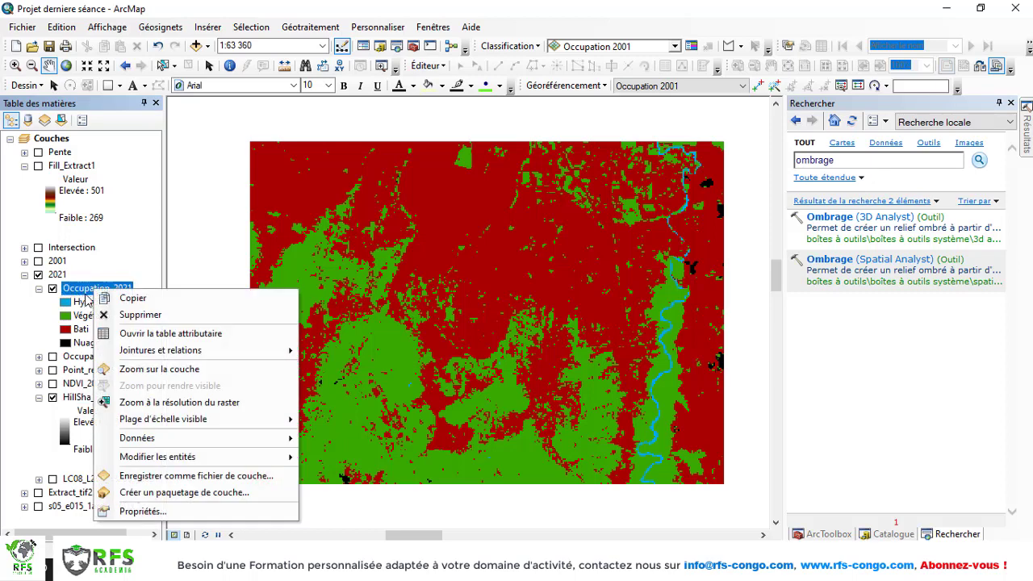
{"action": "left_click", "coordinate": [139, 517]}
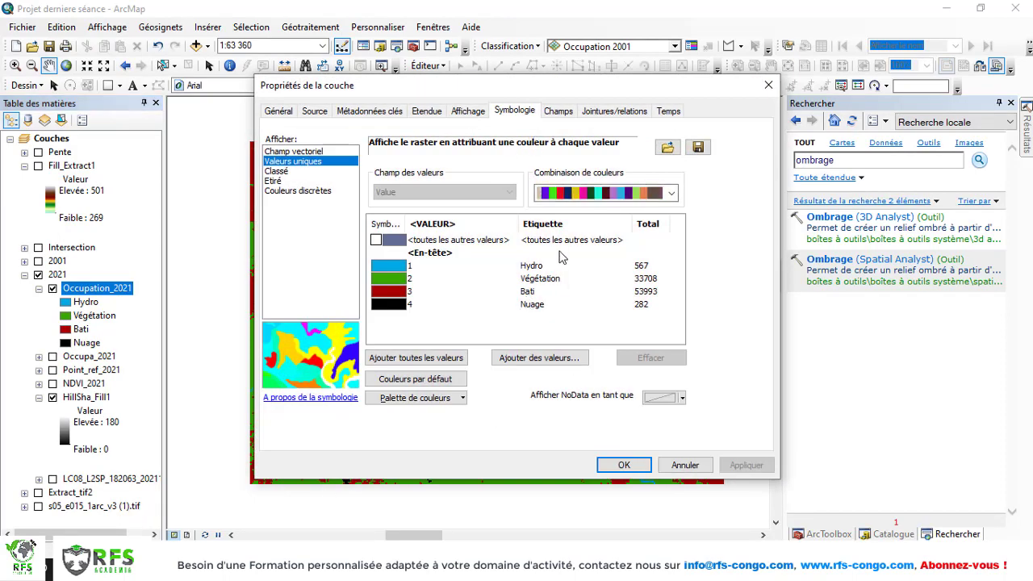
{"action": "left_click", "coordinate": [472, 114]}
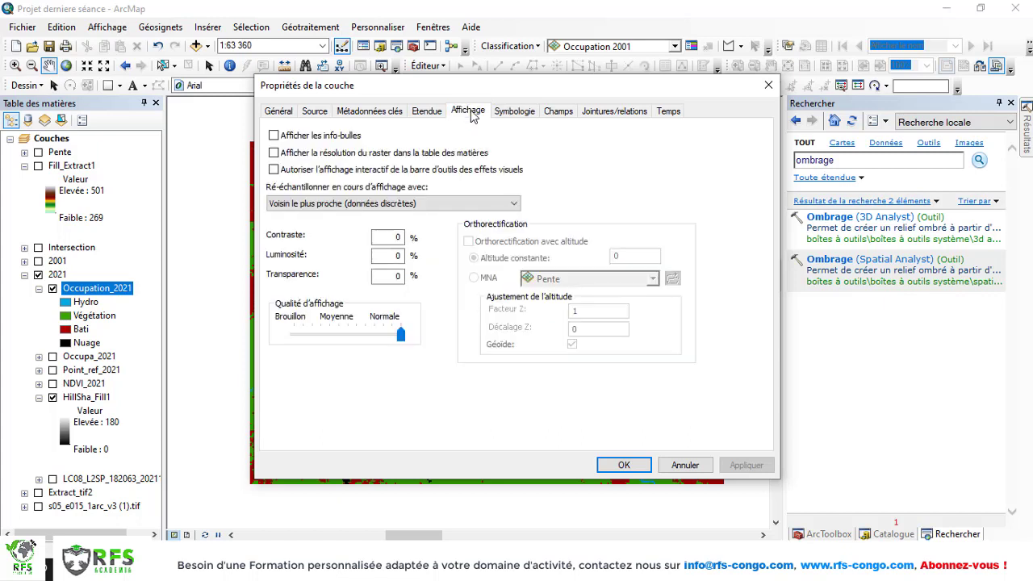
{"action": "left_click", "coordinate": [392, 276]}
{"action": "left_click_drag", "start_coordinate": [392, 276], "coordinate": [418, 281]}
{"action": "type", "text": "2"}
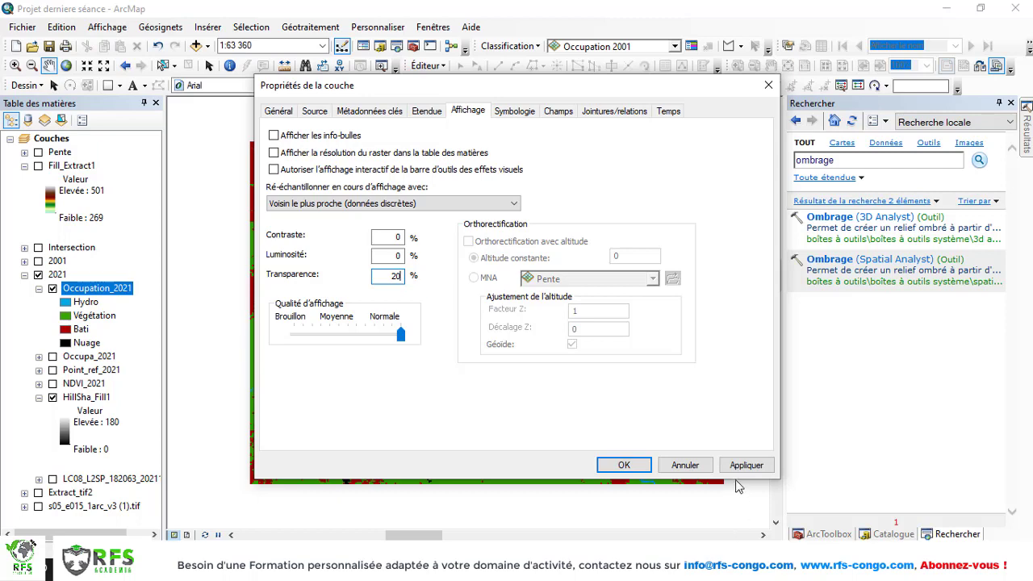
{"action": "left_click", "coordinate": [741, 470]}
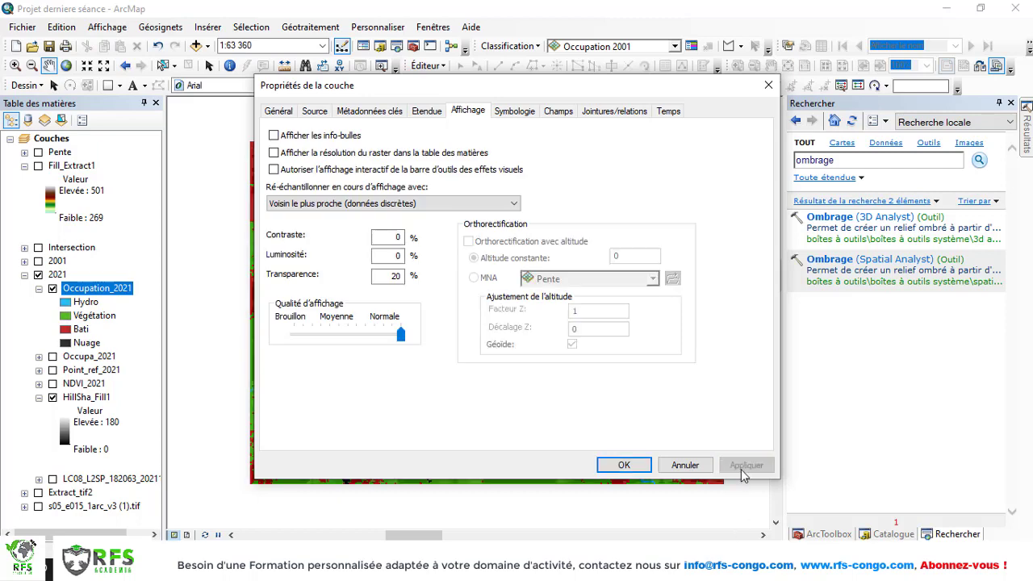
{"action": "left_click", "coordinate": [624, 465]}
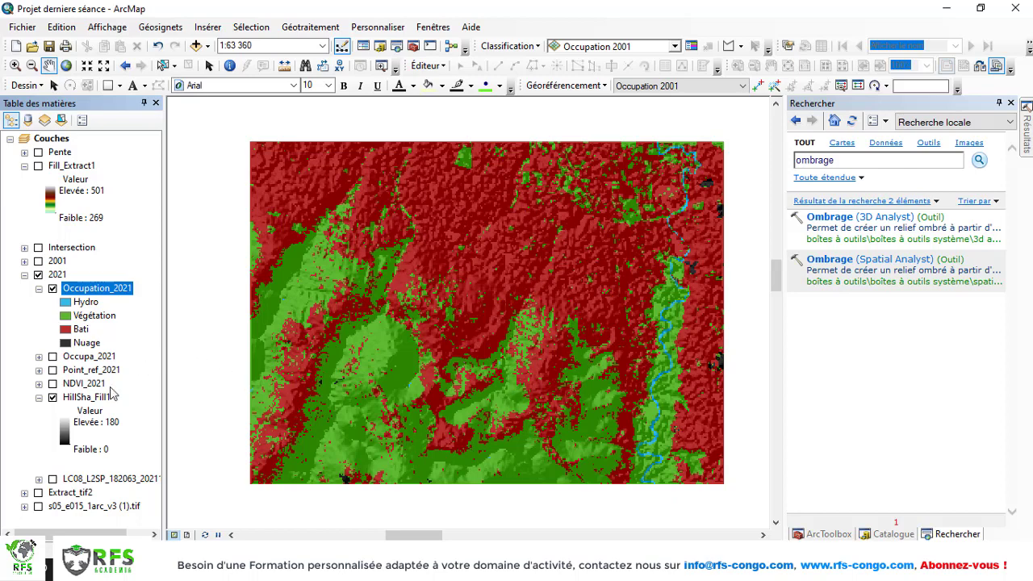
- Hide Occupation_2021 and collapse its legend, then display NDVI_2021 over the hillshade with its class legend expanded
{"action": "left_click", "coordinate": [52, 289]}
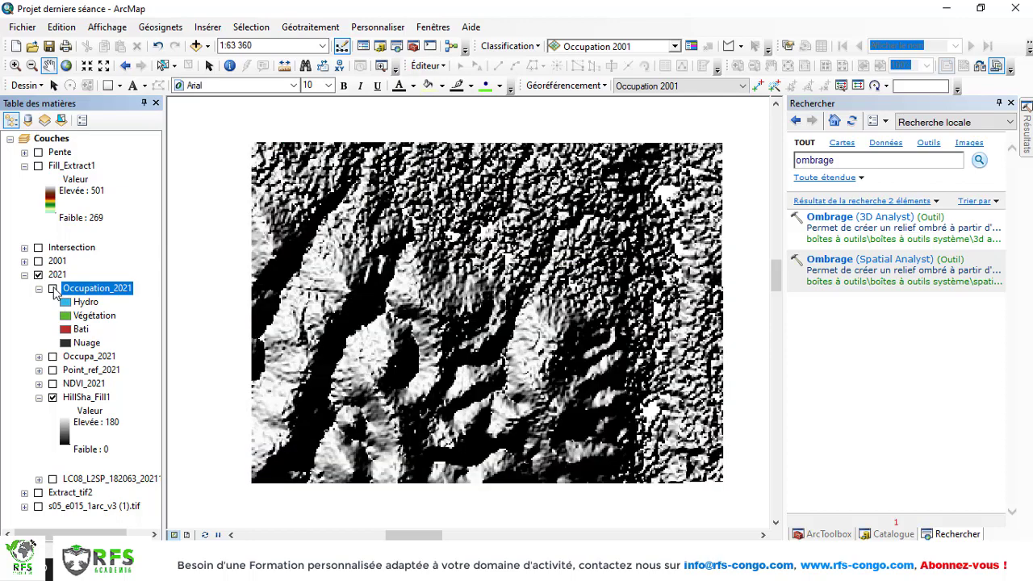
{"action": "left_click", "coordinate": [52, 289]}
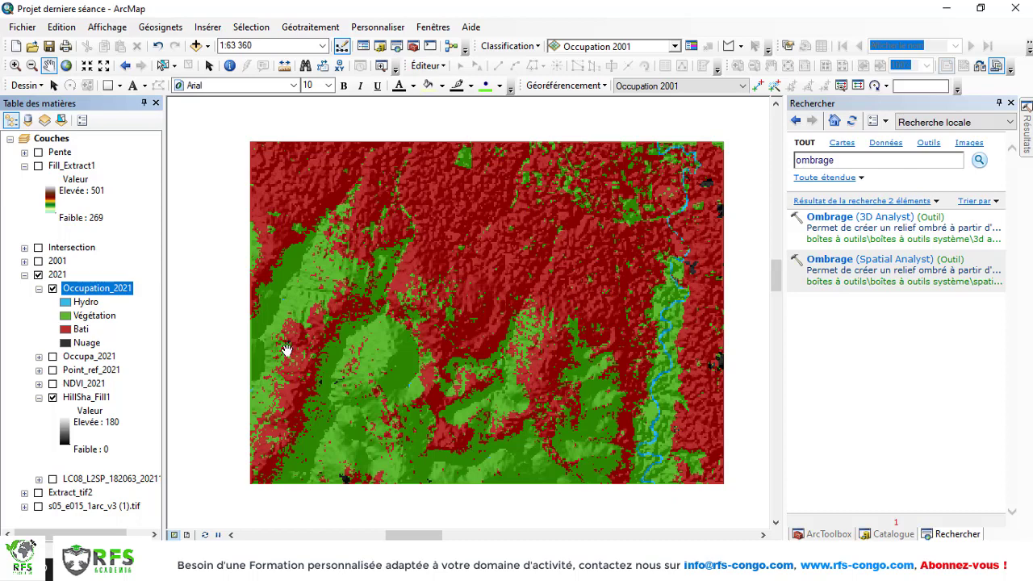
{"action": "left_click", "coordinate": [52, 289]}
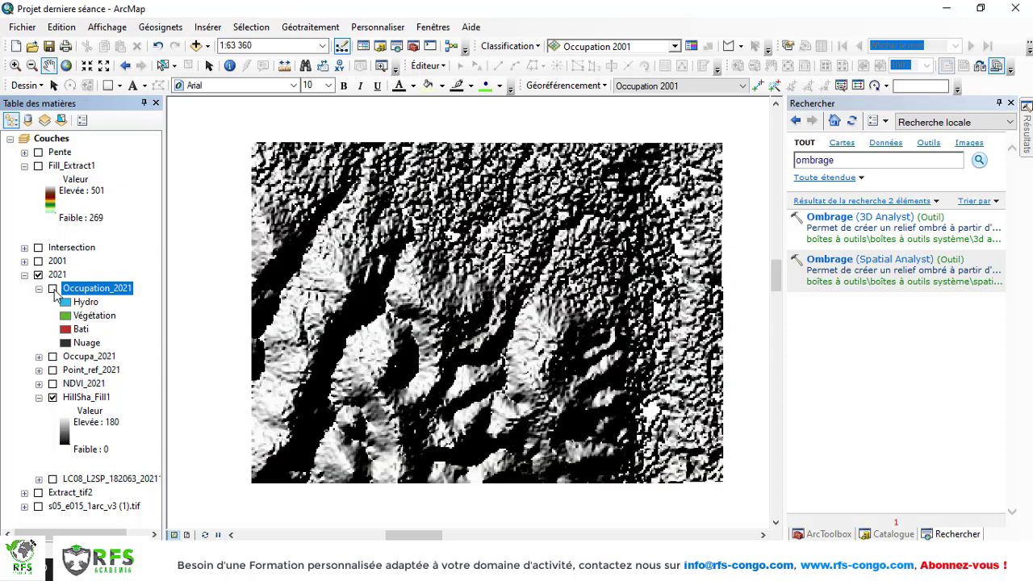
{"action": "left_click", "coordinate": [53, 385]}
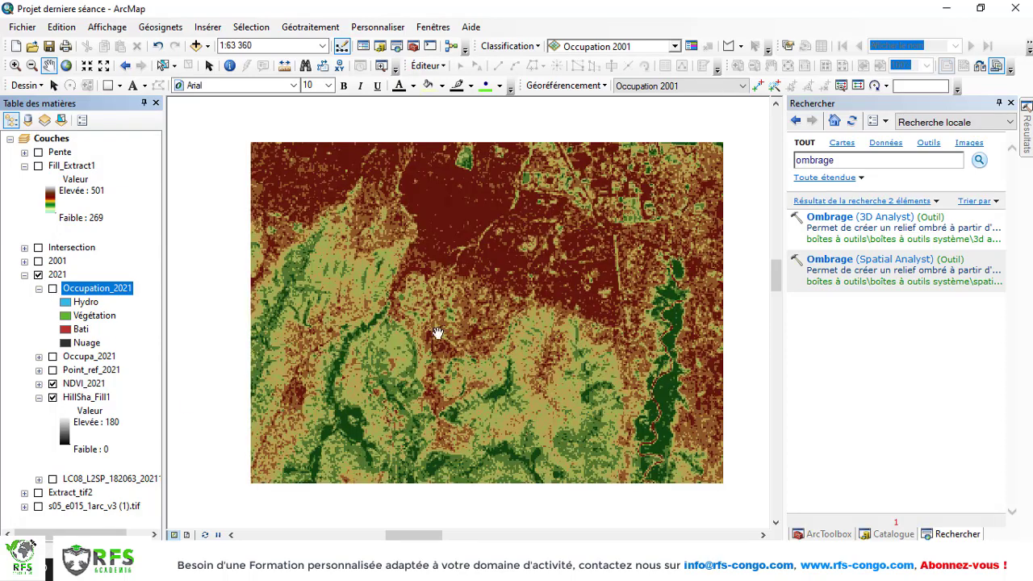
{"action": "left_click", "coordinate": [38, 384]}
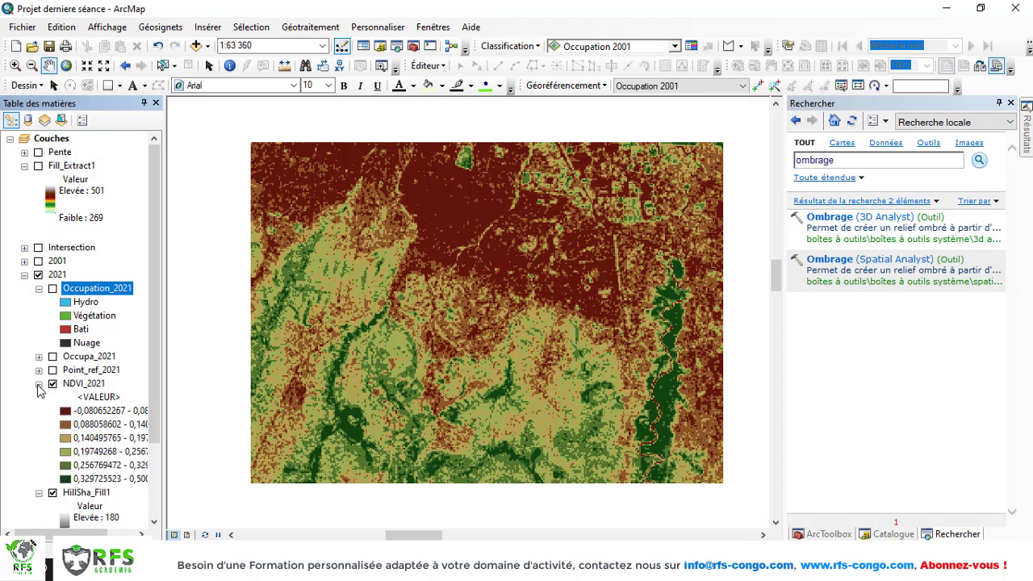
{"action": "left_click", "coordinate": [39, 289]}
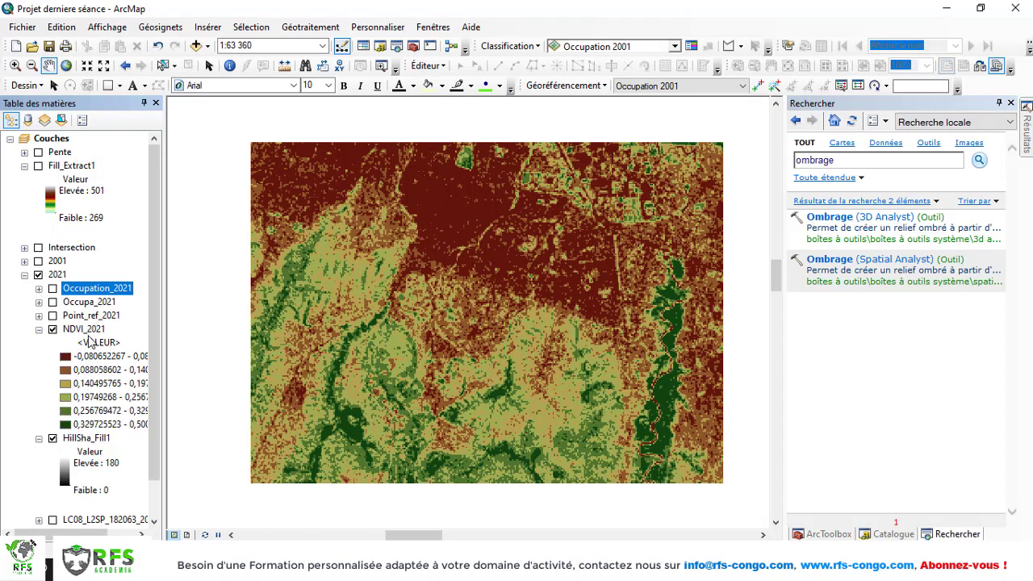
- Compute the histogram for the NDVI_2021 layer when opening its properties, and set its display transparency to 20 %
{"action": "right_click", "coordinate": [101, 331]}
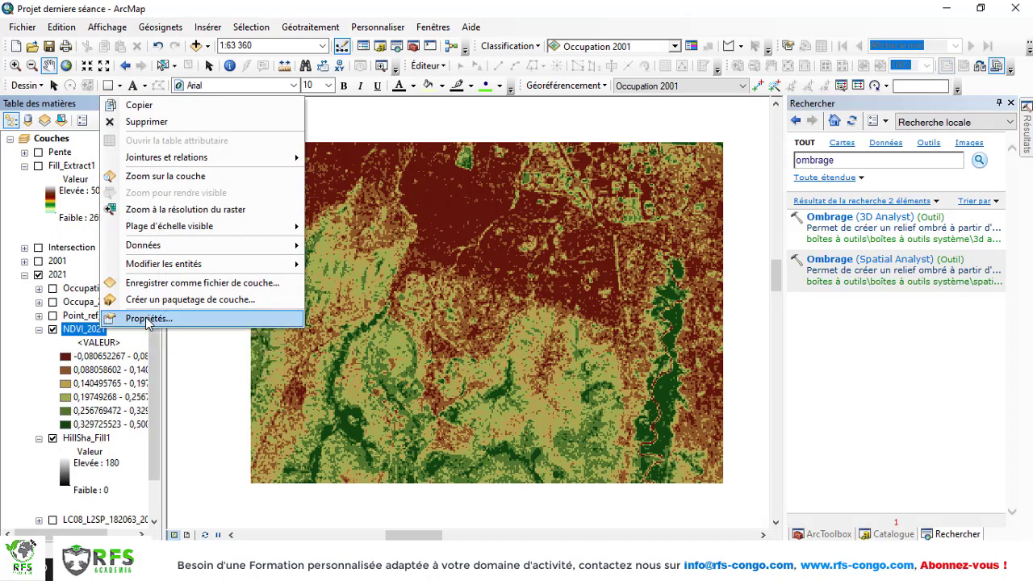
{"action": "left_click", "coordinate": [148, 323]}
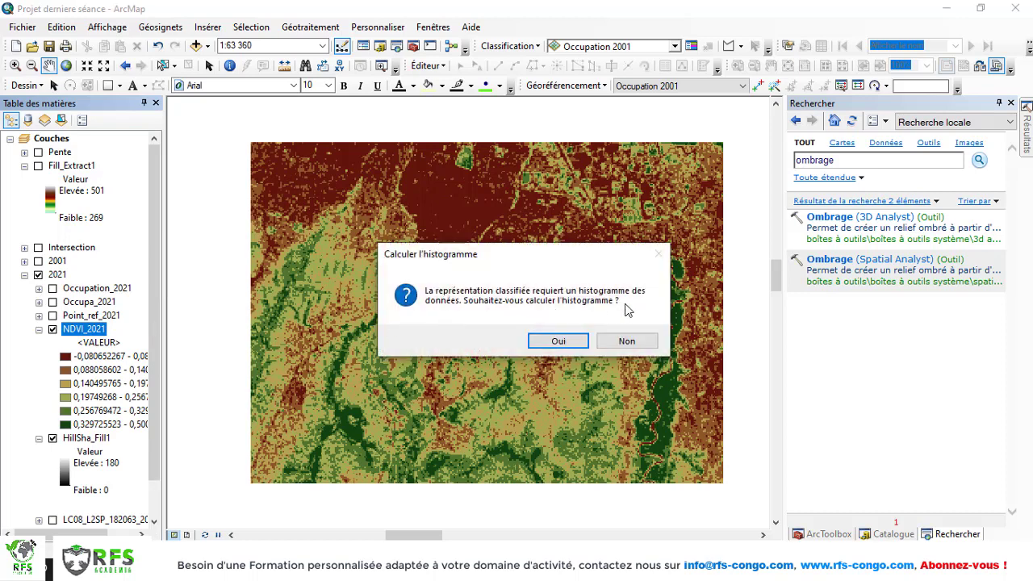
{"action": "left_click", "coordinate": [569, 340]}
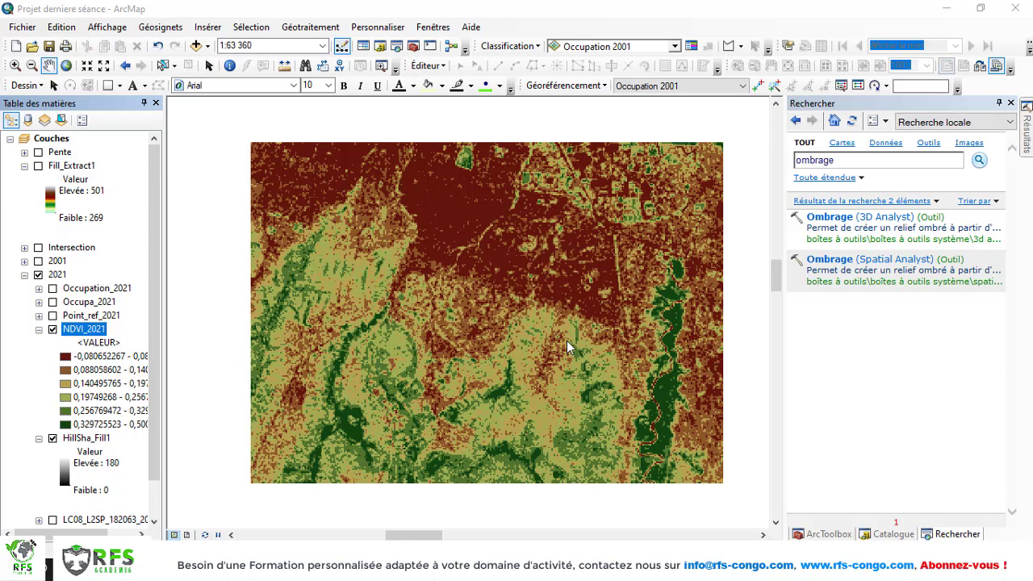
{"action": "double_click", "coordinate": [393, 299]}
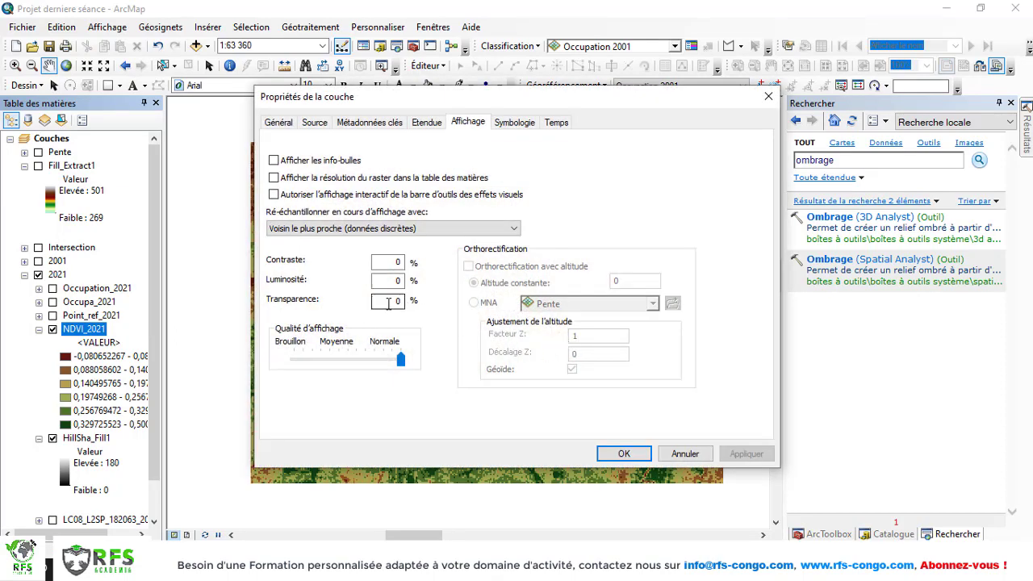
{"action": "left_click", "coordinate": [514, 122]}
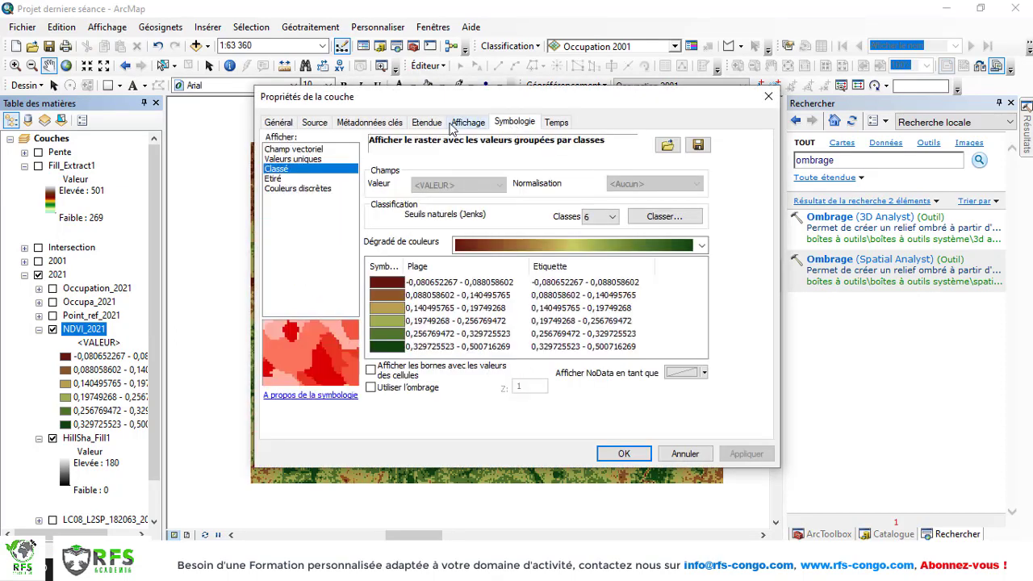
{"action": "left_click", "coordinate": [453, 121]}
{"action": "double_click", "coordinate": [397, 288]}
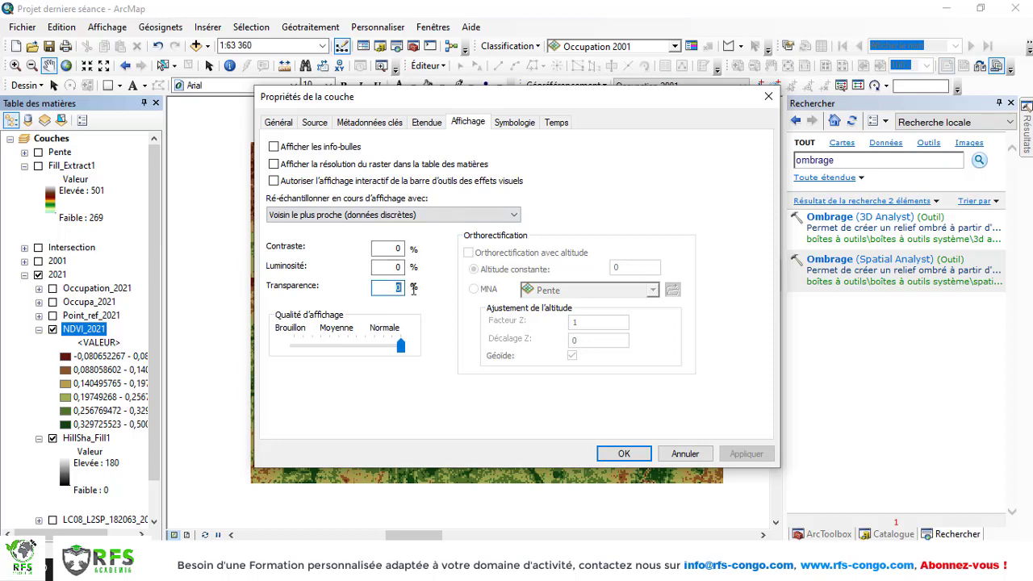
{"action": "type", "text": "2"}
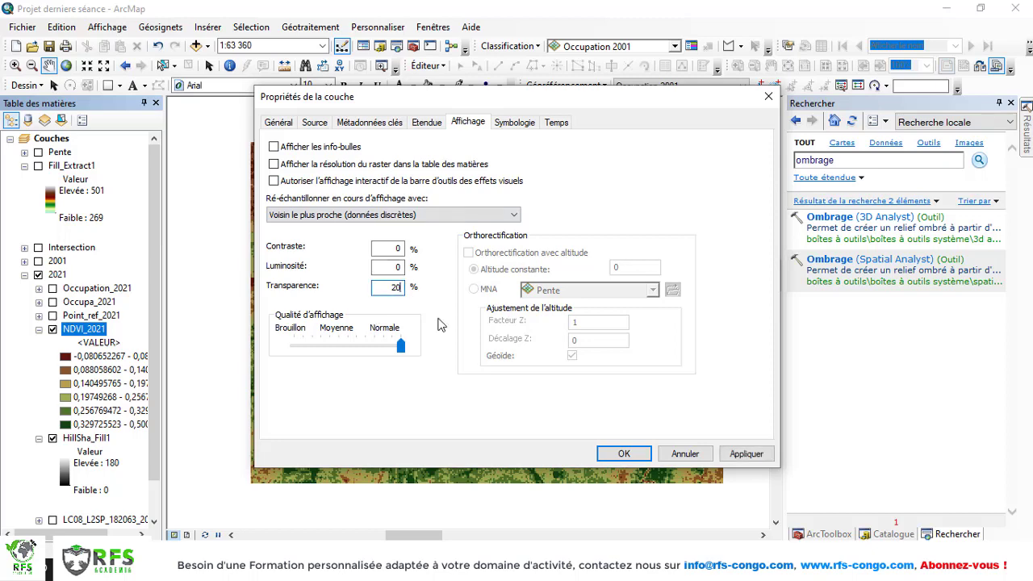
{"action": "left_click", "coordinate": [738, 458]}
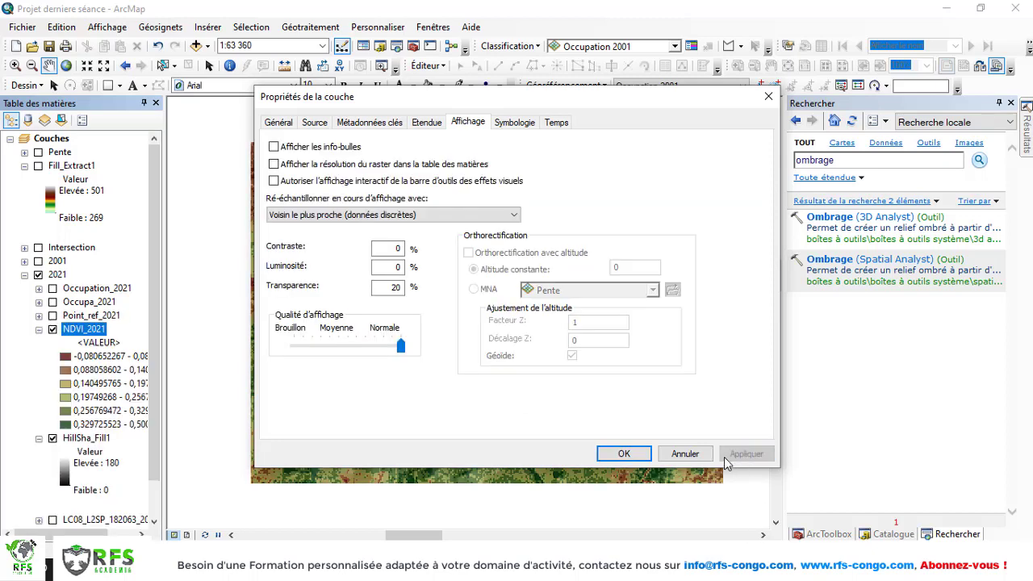
{"action": "left_click", "coordinate": [624, 454]}
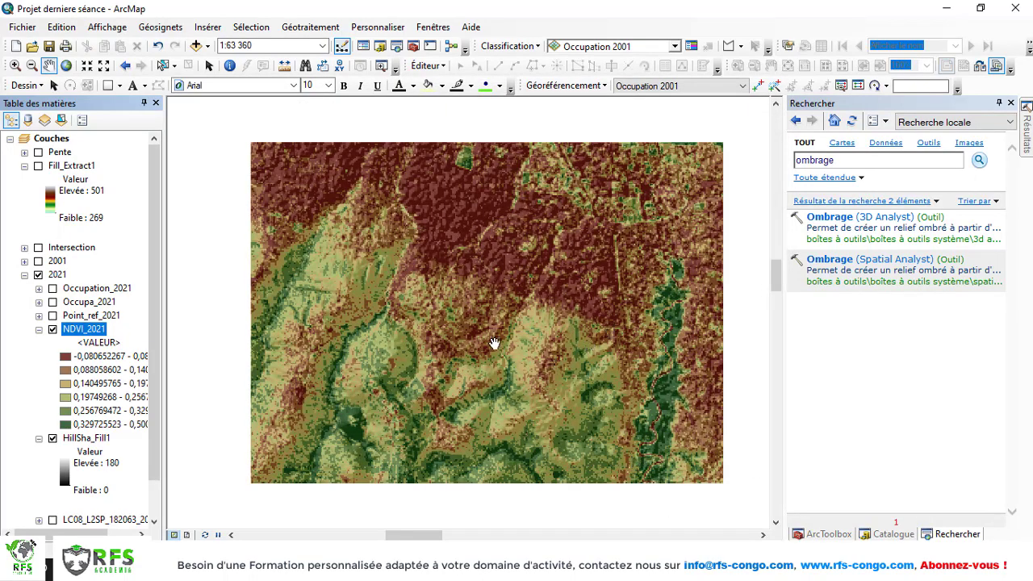
- Inspect the NDVI draped over the relief, then hide the NDVI_2021 layer to leave only the hillshade displayed
{"action": "scroll", "coordinate": [468, 336], "scroll_direction": "up", "scroll_amount": 1}
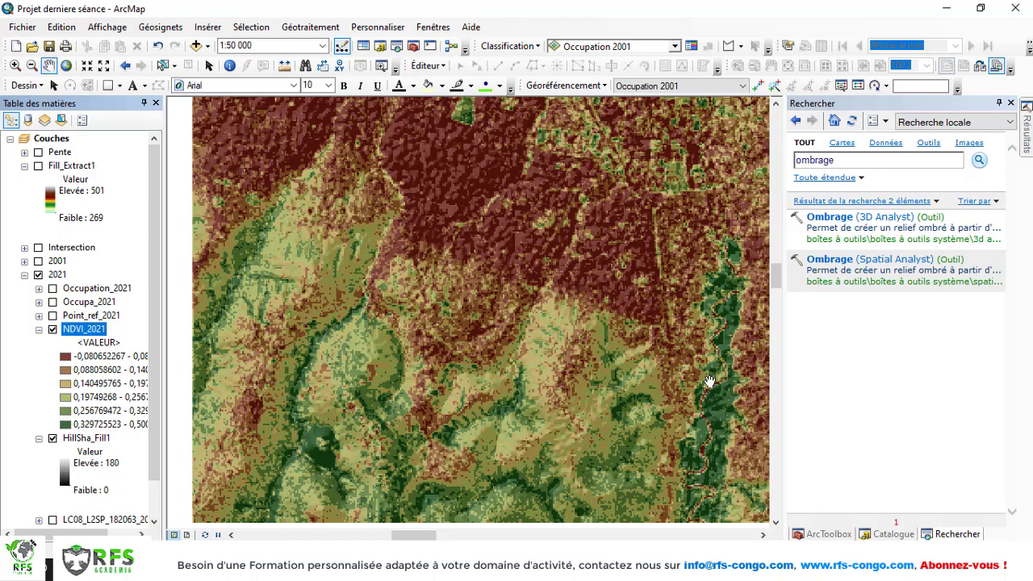
{"action": "left_click_drag", "start_coordinate": [664, 314], "coordinate": [663, 387]}
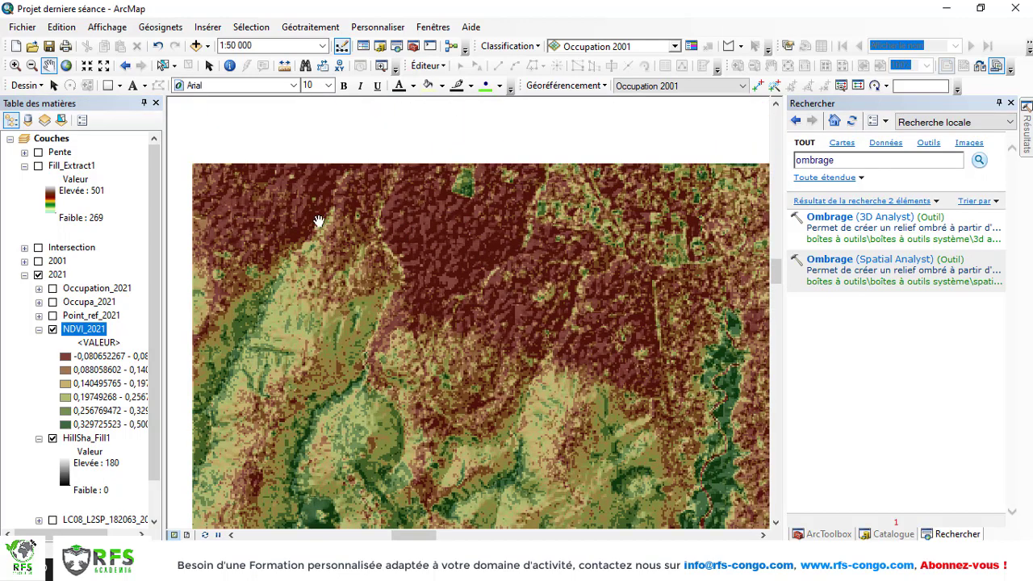
{"action": "left_click_drag", "start_coordinate": [494, 338], "coordinate": [474, 273]}
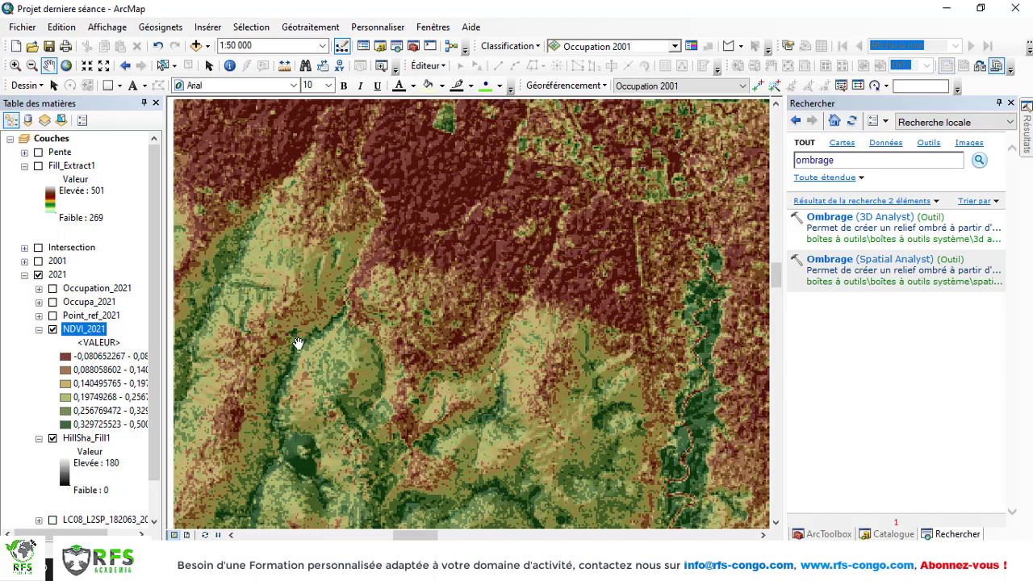
{"action": "scroll", "coordinate": [500, 345], "scroll_direction": "up", "scroll_amount": 3}
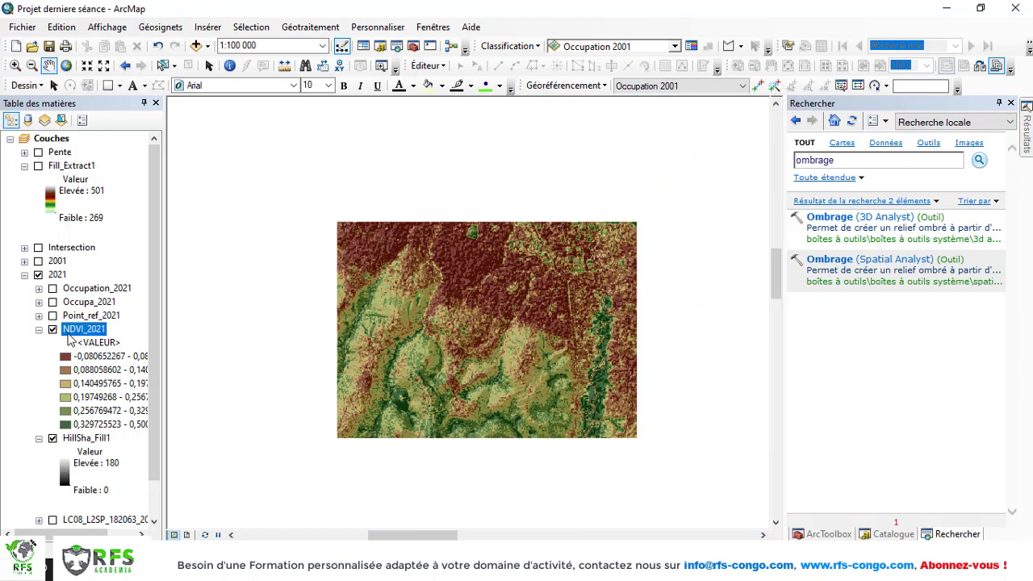
{"action": "left_click", "coordinate": [53, 330]}
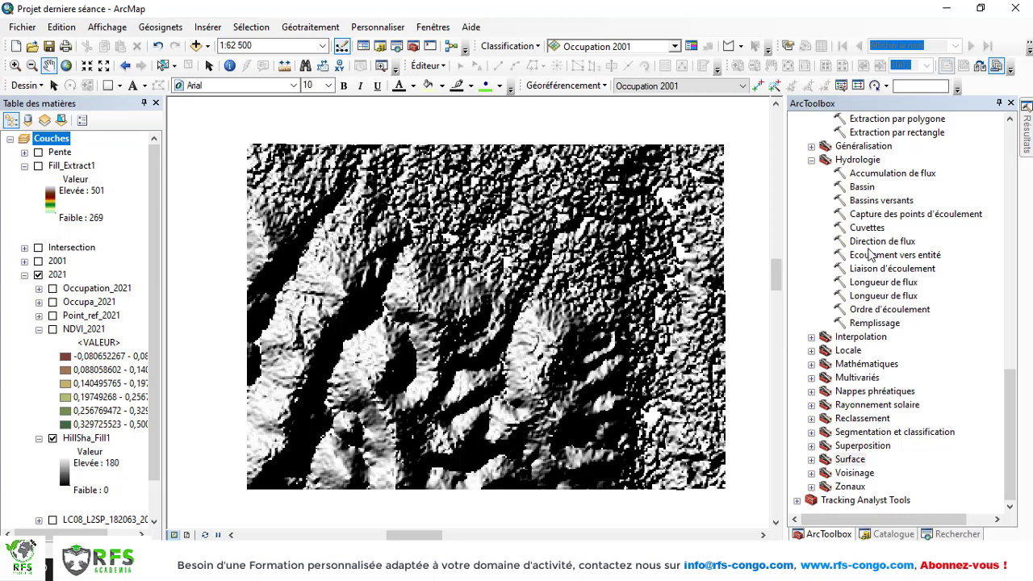
- Open the Isoligne tool from the Spatial Analyst Surface toolset and use Fill_Extract1 as its input raster
{"action": "left_click", "coordinate": [842, 459]}
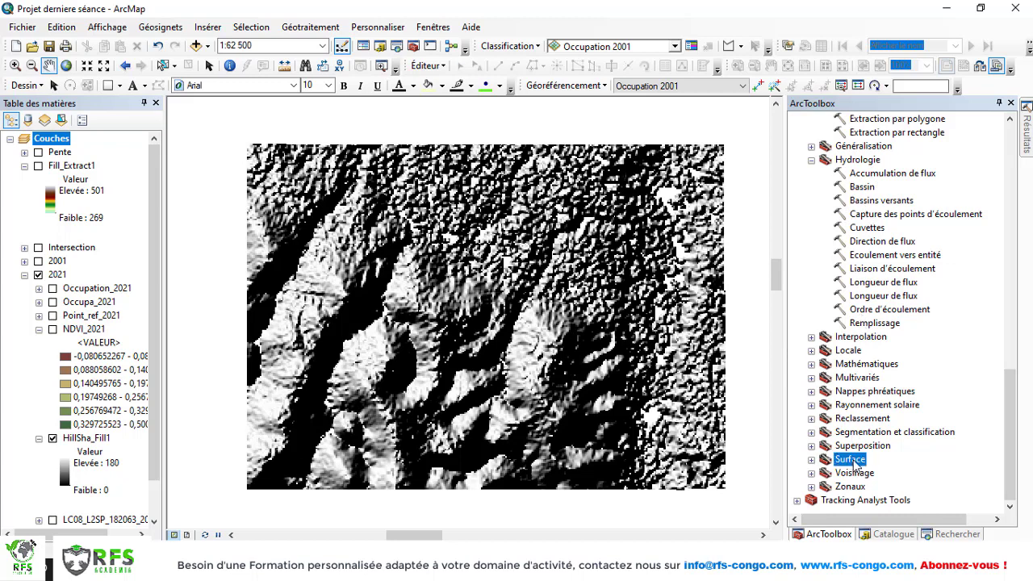
{"action": "left_click", "coordinate": [812, 459]}
{"action": "scroll", "coordinate": [868, 386], "scroll_direction": "down", "scroll_amount": 1}
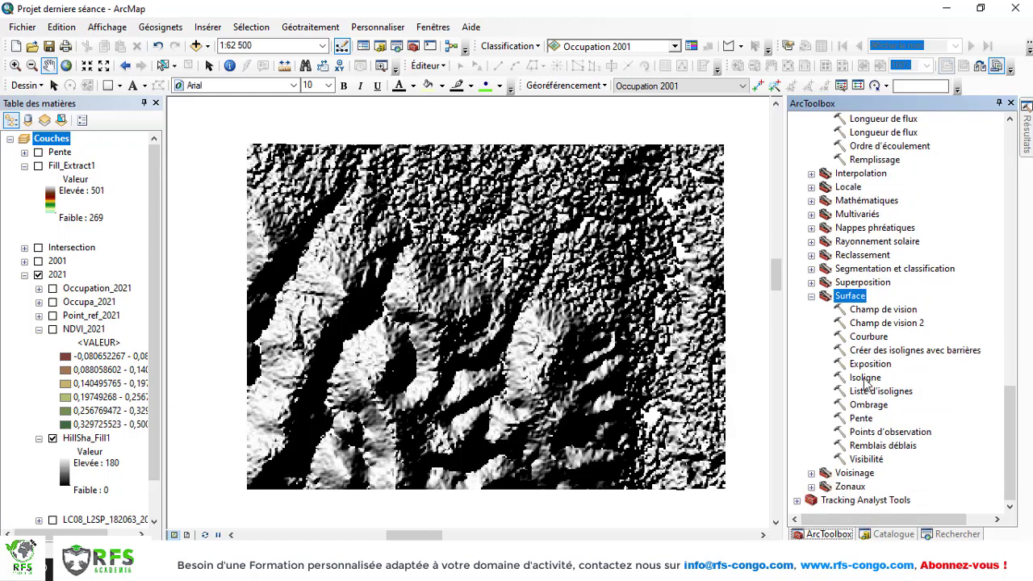
{"action": "left_click", "coordinate": [865, 379]}
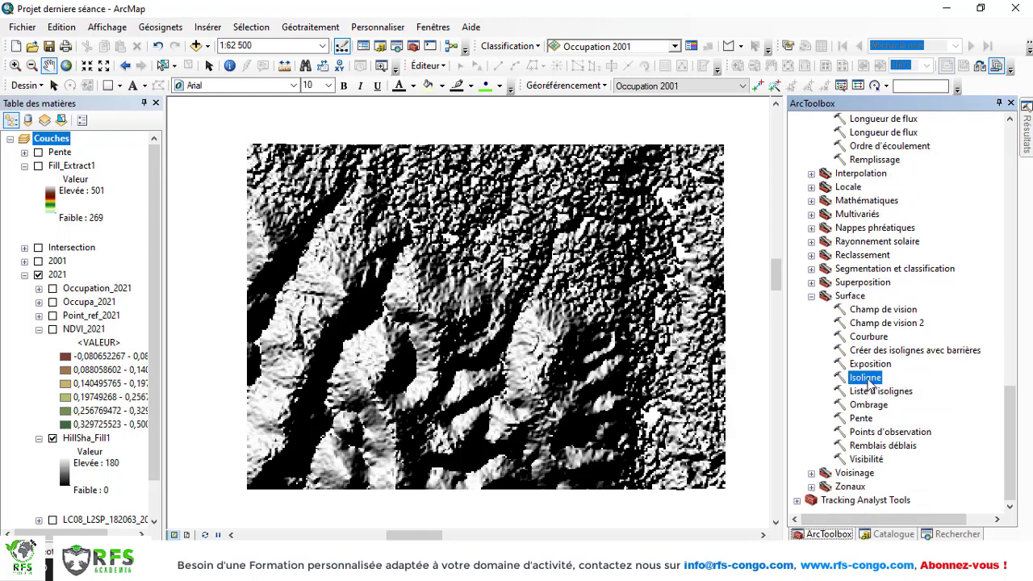
{"action": "double_click", "coordinate": [865, 378]}
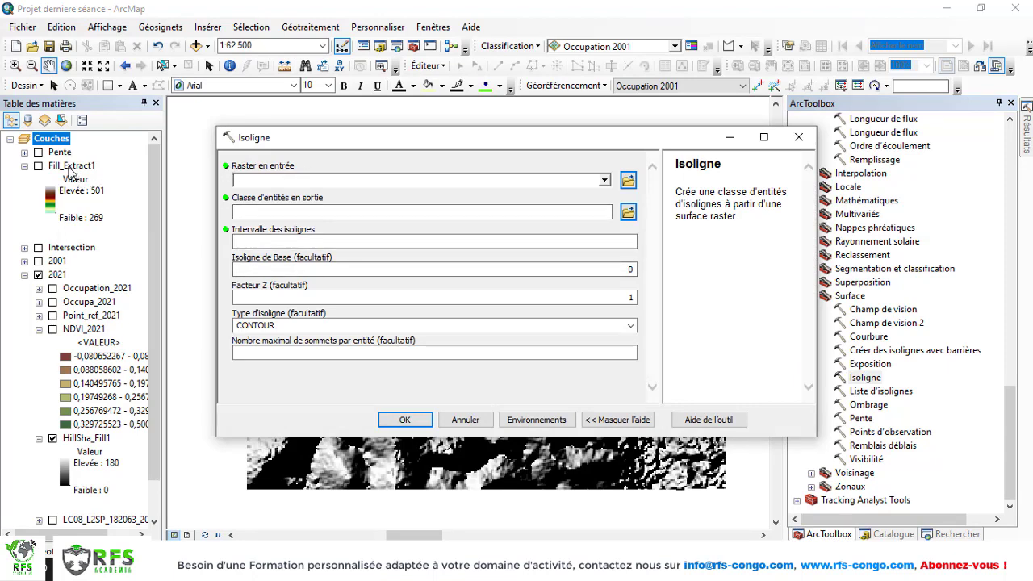
{"action": "left_click_drag", "start_coordinate": [69, 172], "coordinate": [319, 179]}
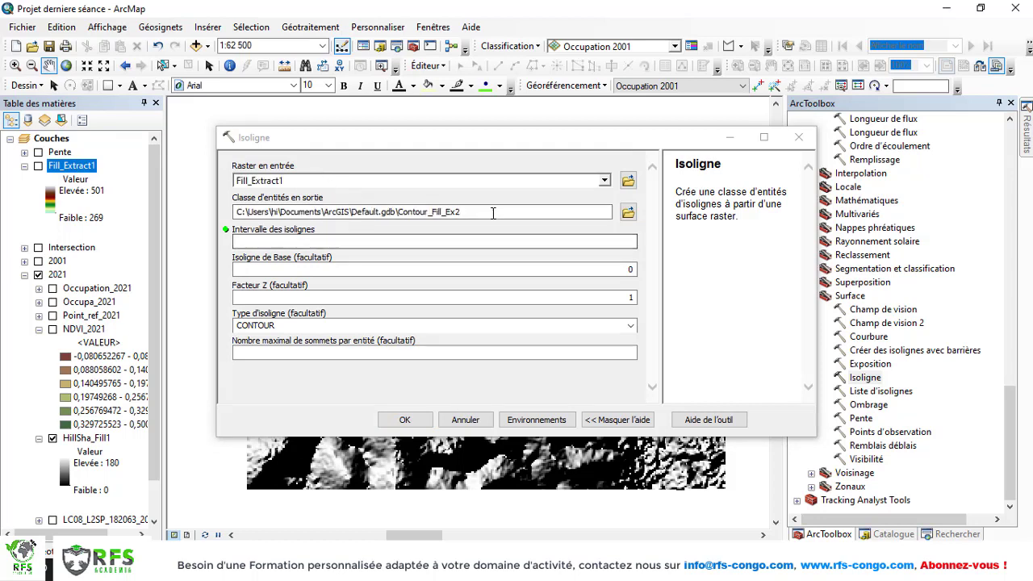
- Set the contour interval to 10, keep the contour type as CONTOUR, and run the Isoligne tool
{"action": "left_click", "coordinate": [275, 241]}
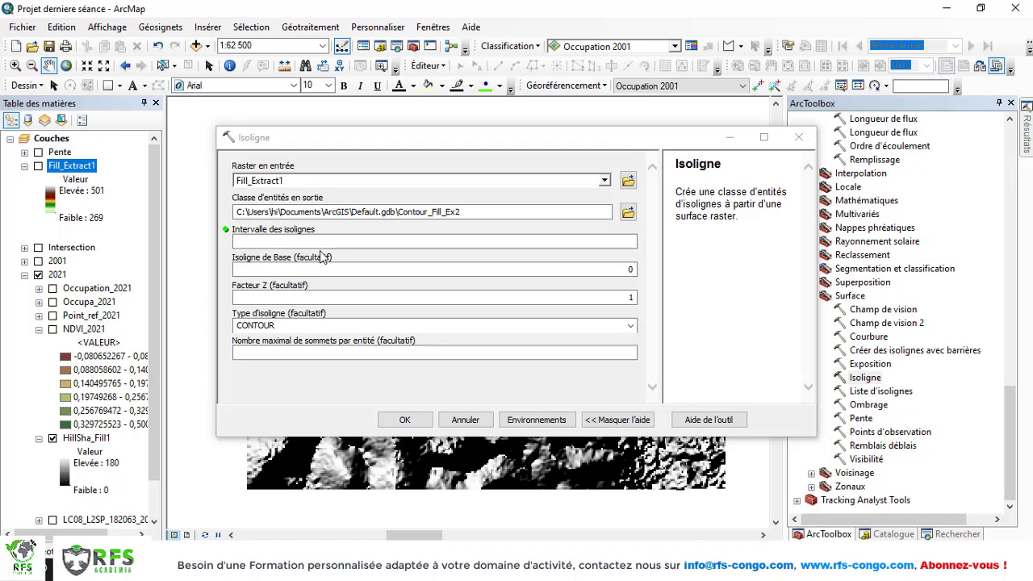
{"action": "left_click", "coordinate": [276, 242]}
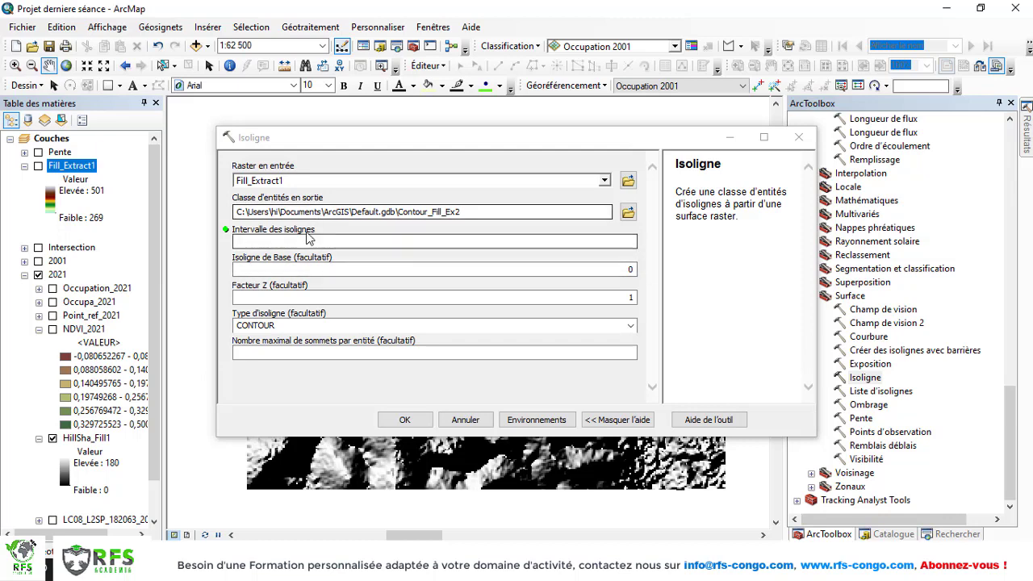
{"action": "left_click", "coordinate": [615, 240]}
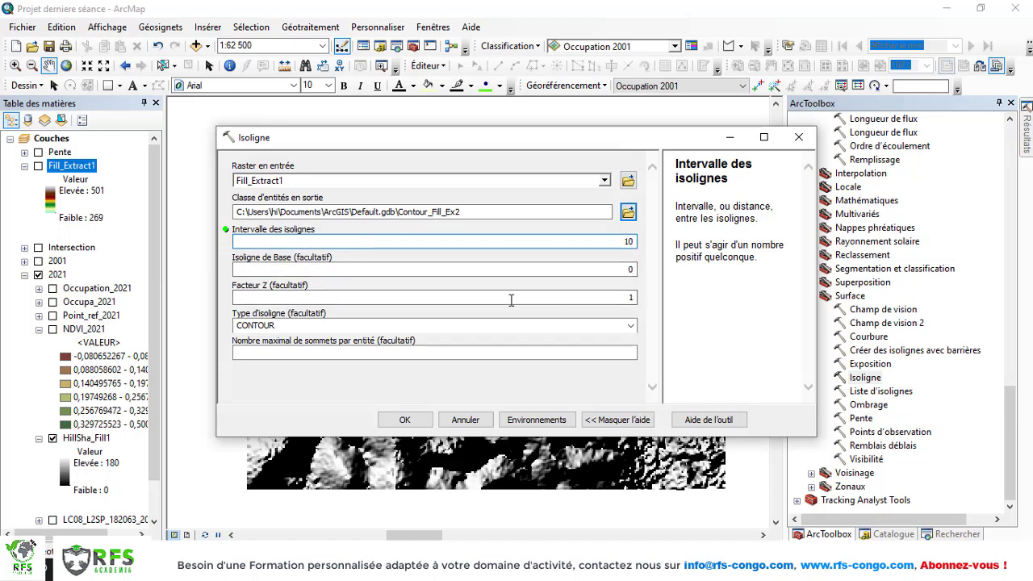
{"action": "left_click", "coordinate": [630, 326]}
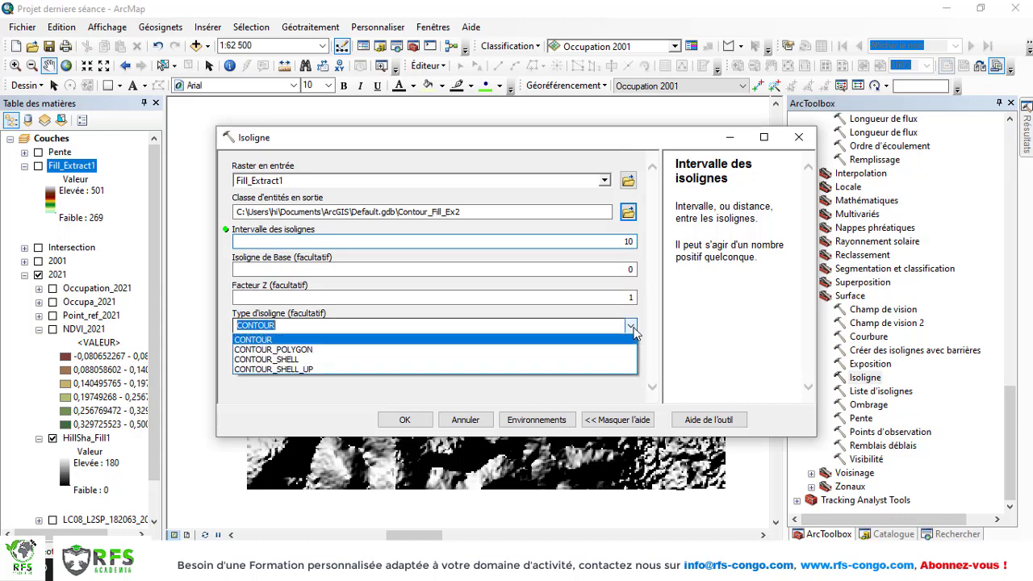
{"action": "left_click", "coordinate": [630, 327]}
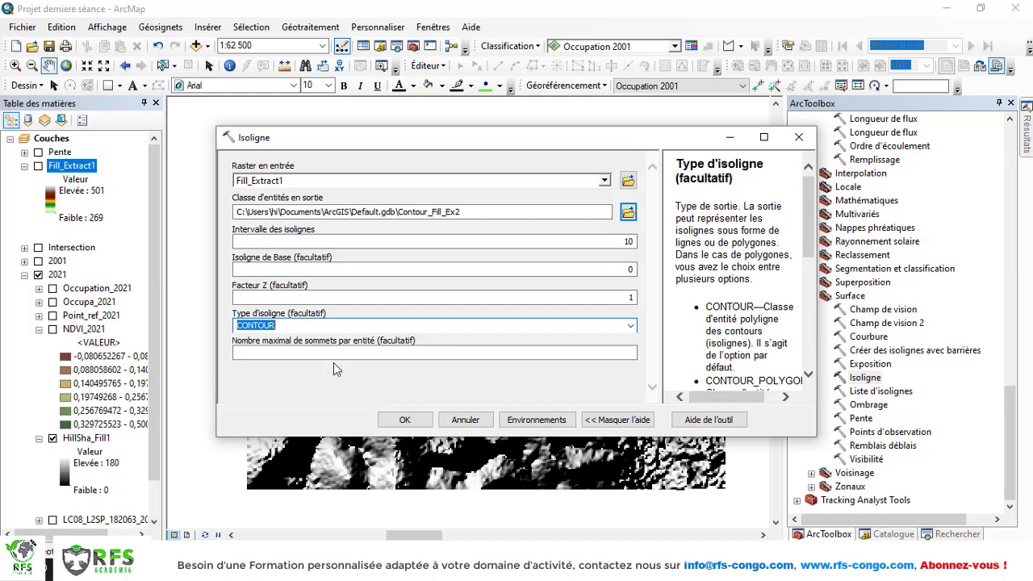
{"action": "left_click", "coordinate": [423, 422]}
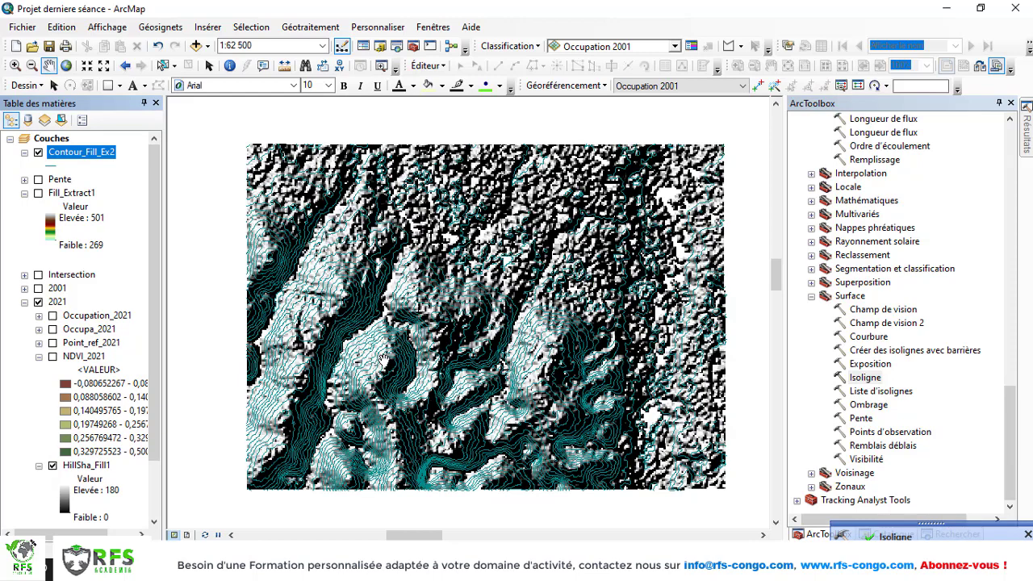
- Check the generated contour lines over the hillshade and rename their layer as Courbes normales
{"action": "scroll", "coordinate": [382, 360], "scroll_direction": "down", "scroll_amount": 5}
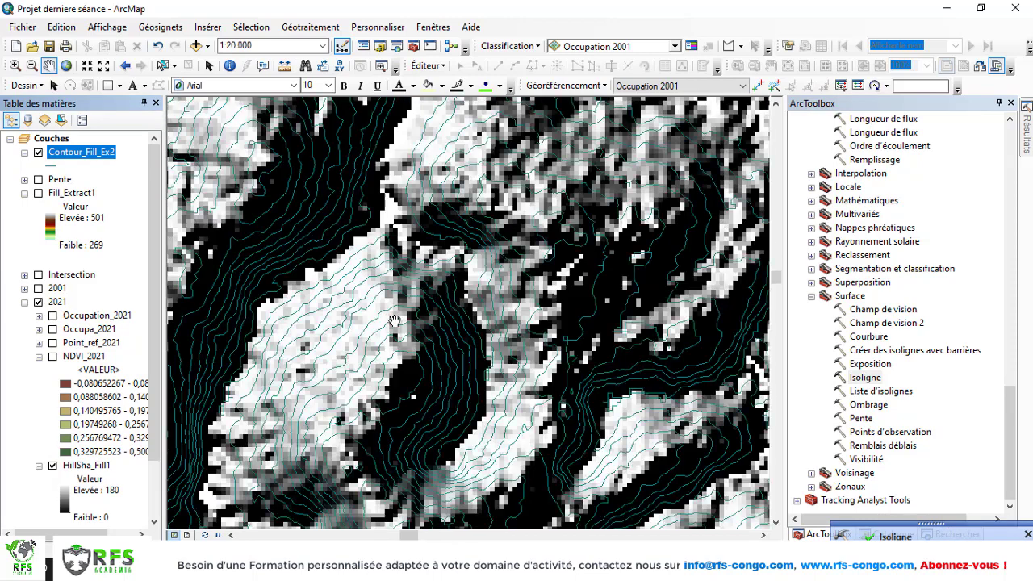
{"action": "scroll", "coordinate": [418, 393], "scroll_direction": "up", "scroll_amount": 4}
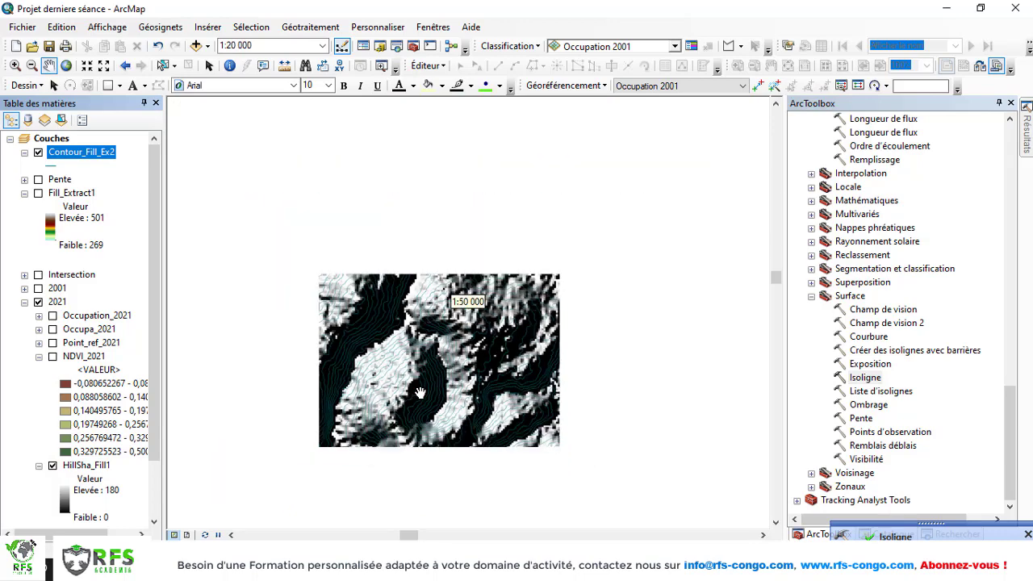
{"action": "scroll", "coordinate": [419, 393], "scroll_direction": "up", "scroll_amount": 1}
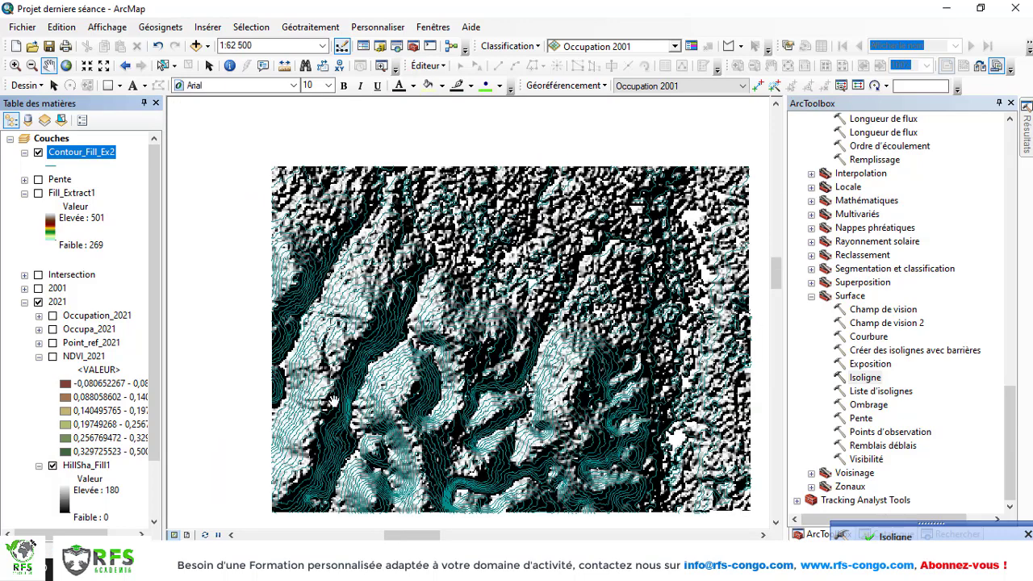
{"action": "left_click", "coordinate": [80, 152]}
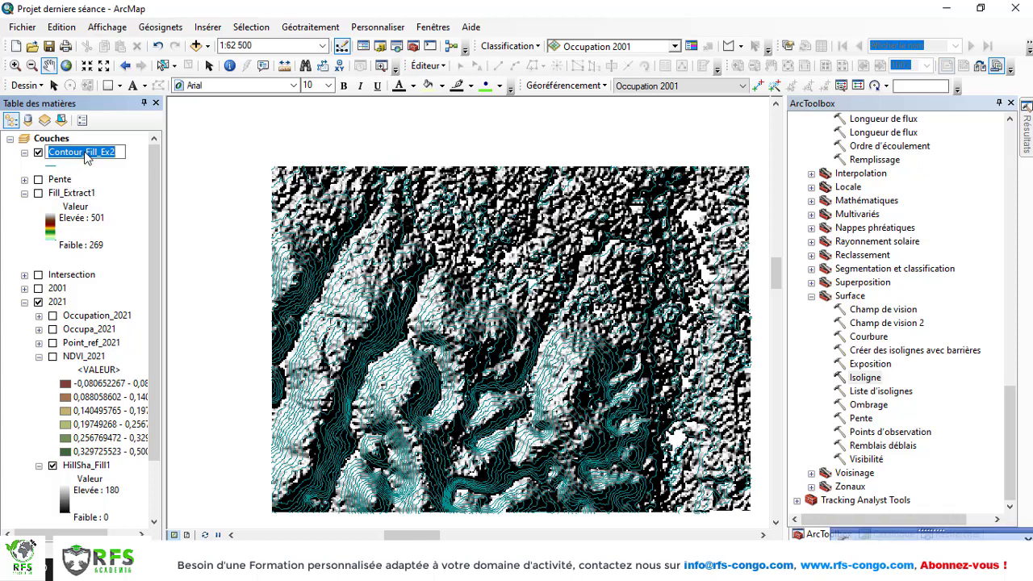
{"action": "type", "text": "Courbe"}
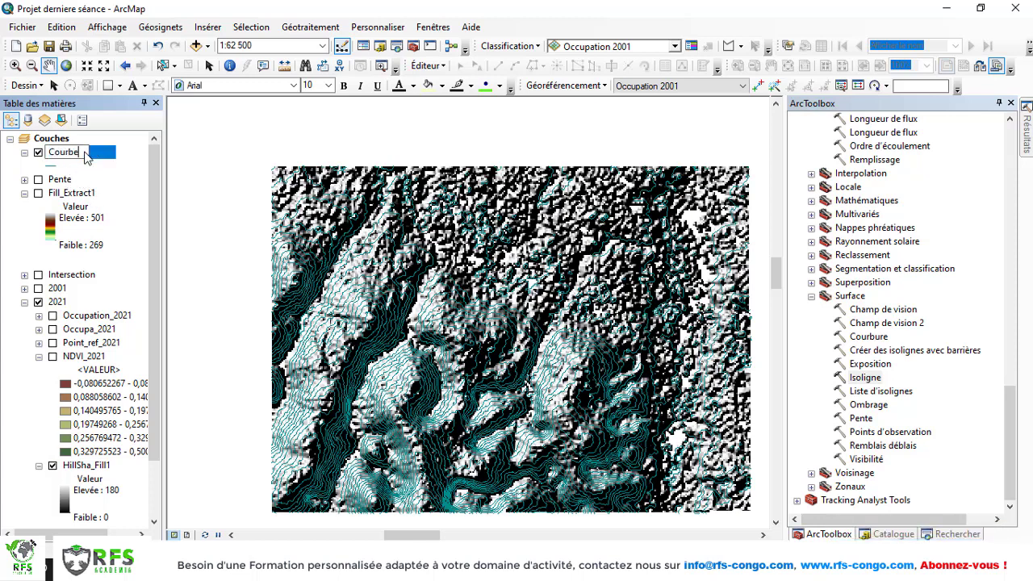
{"action": "type", "text": "s normales"}
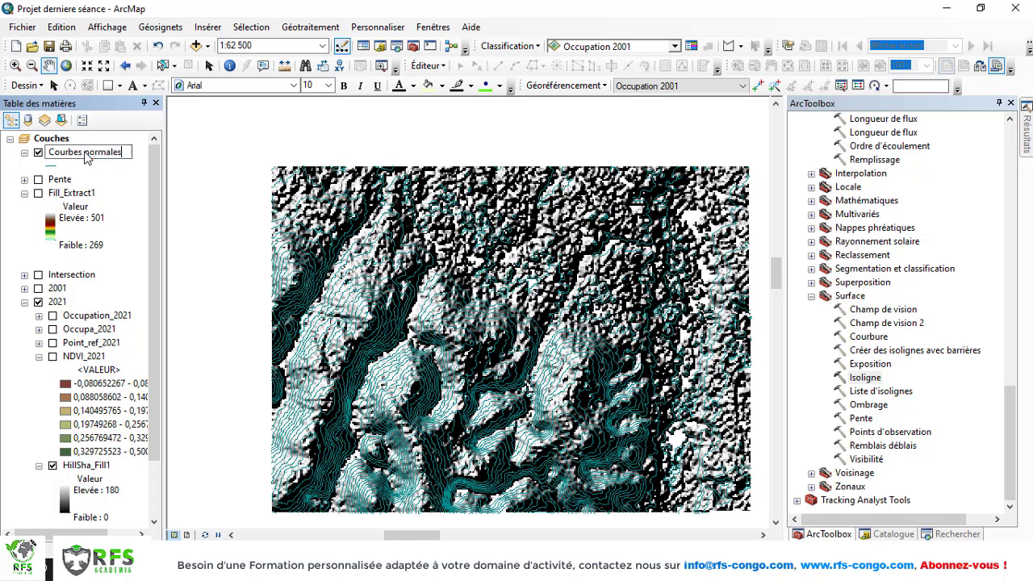
{"action": "key", "text": "Return"}
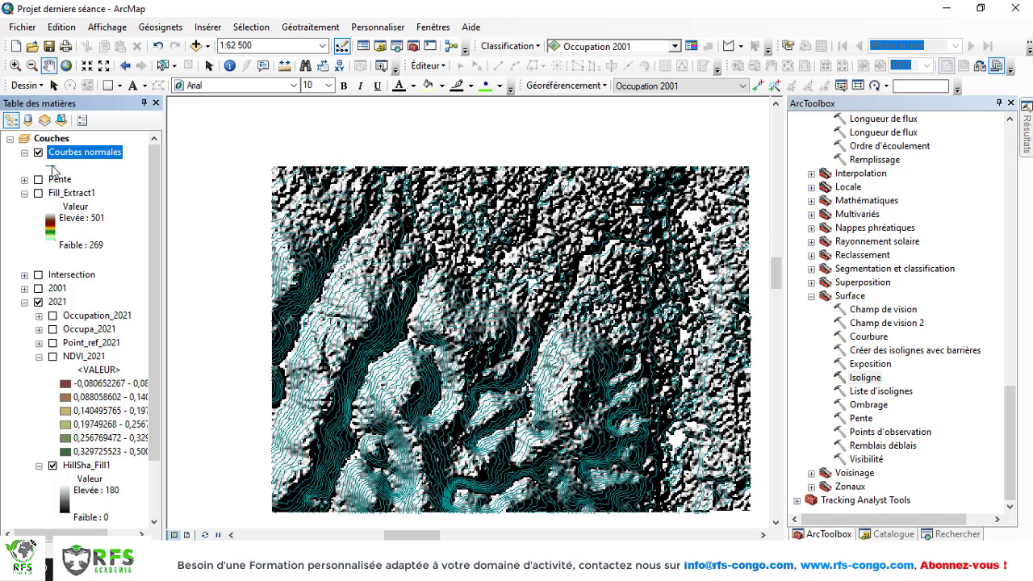
- Restyle the Courbes normales contour lines with a light orange colour and a thinner line width
{"action": "left_click", "coordinate": [53, 169]}
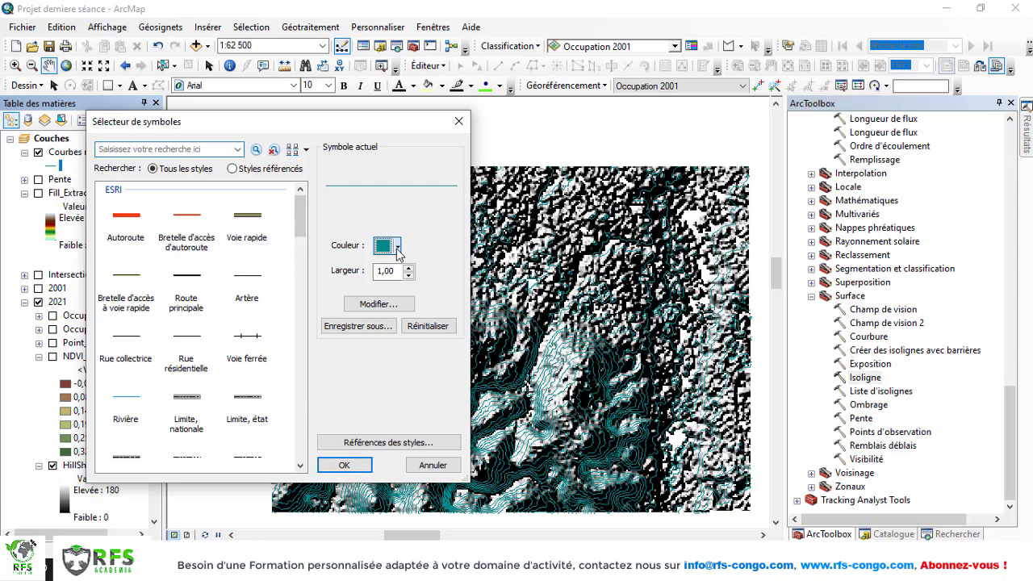
{"action": "left_click", "coordinate": [397, 245]}
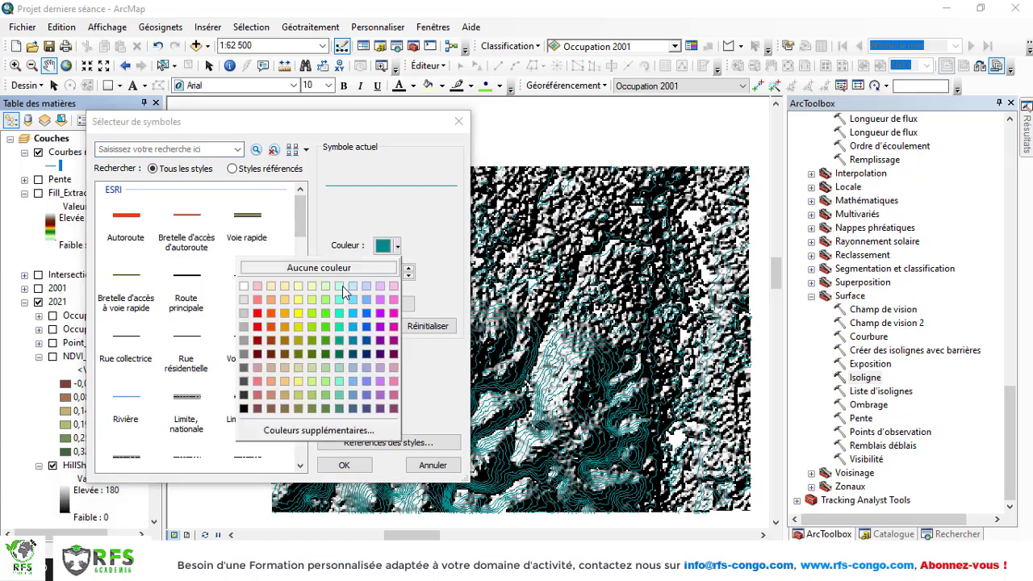
{"action": "left_click", "coordinate": [284, 340]}
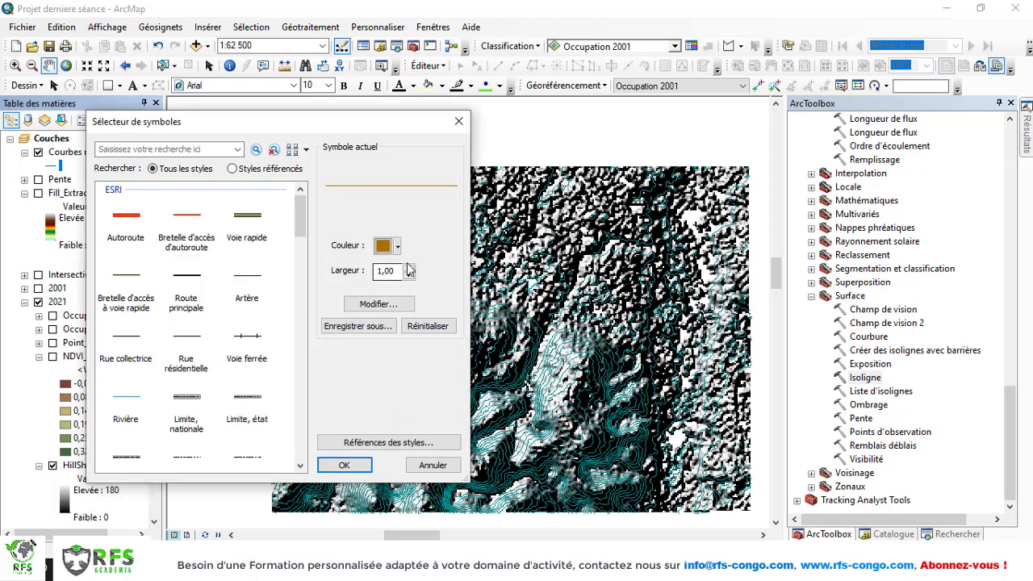
{"action": "left_click", "coordinate": [397, 246]}
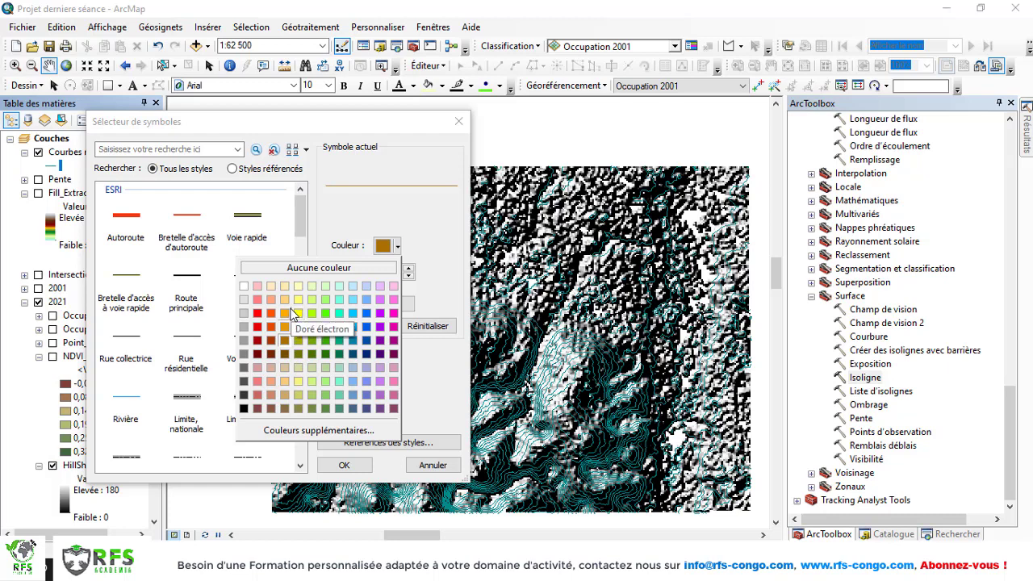
{"action": "left_click", "coordinate": [288, 383]}
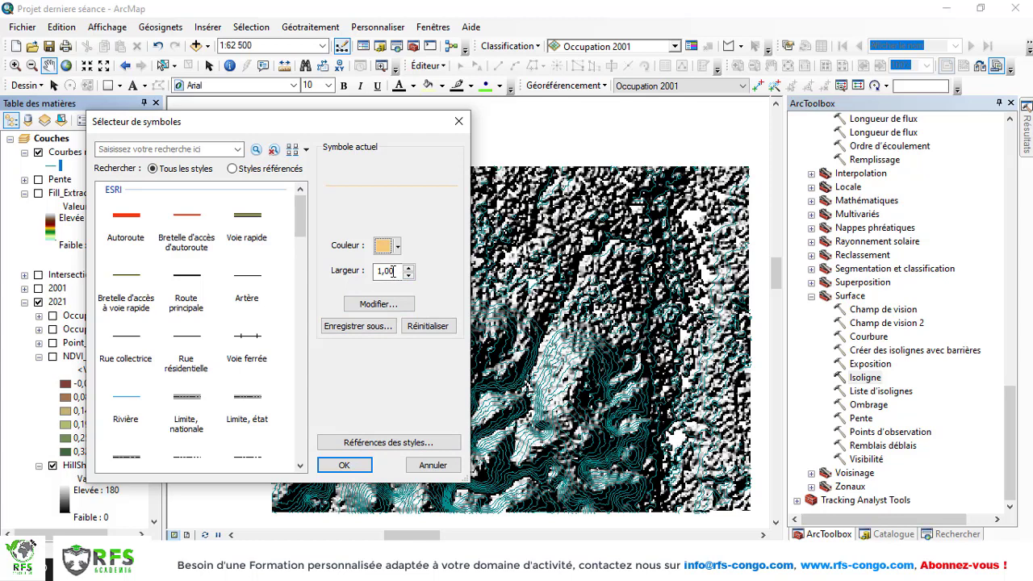
{"action": "left_click_drag", "start_coordinate": [393, 270], "coordinate": [372, 270]}
{"action": "type", "text": "0"}
{"action": "left_click", "coordinate": [343, 465]}
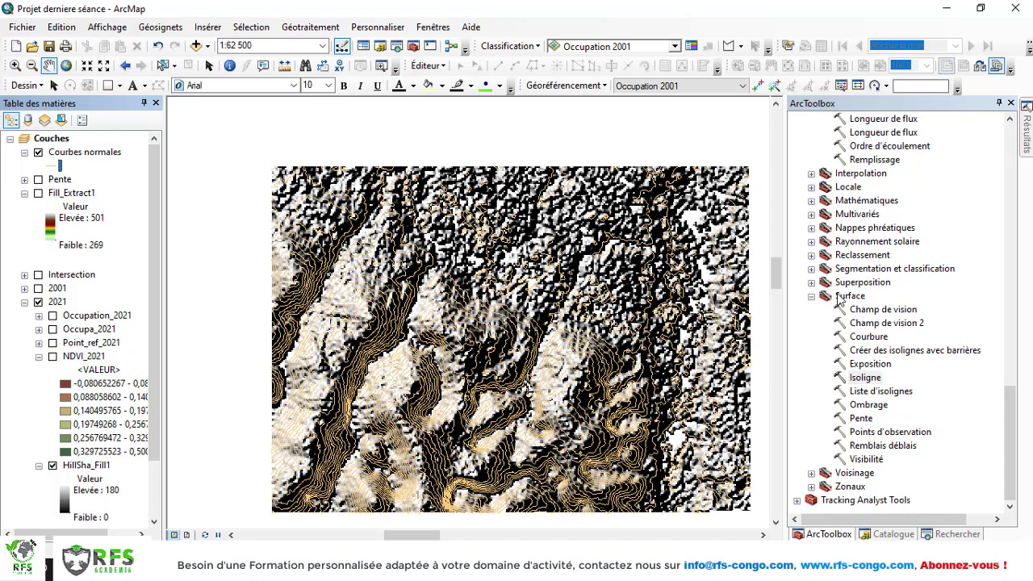
- Run the Isoligne tool on Fill_Extract1 with a contour interval of 50, keeping the contour type as CONTOUR
{"action": "double_click", "coordinate": [866, 379]}
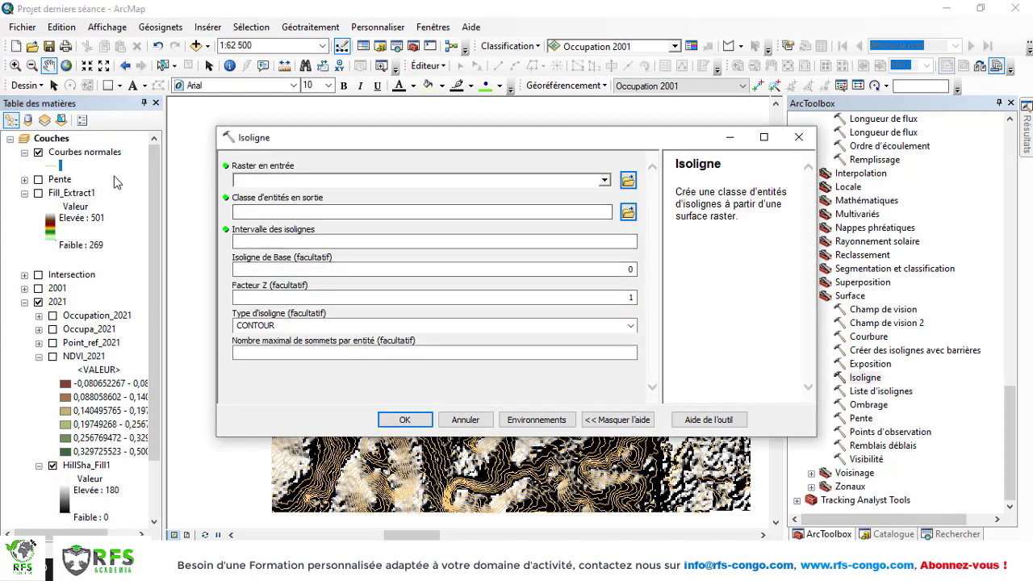
{"action": "left_click_drag", "start_coordinate": [77, 194], "coordinate": [292, 185]}
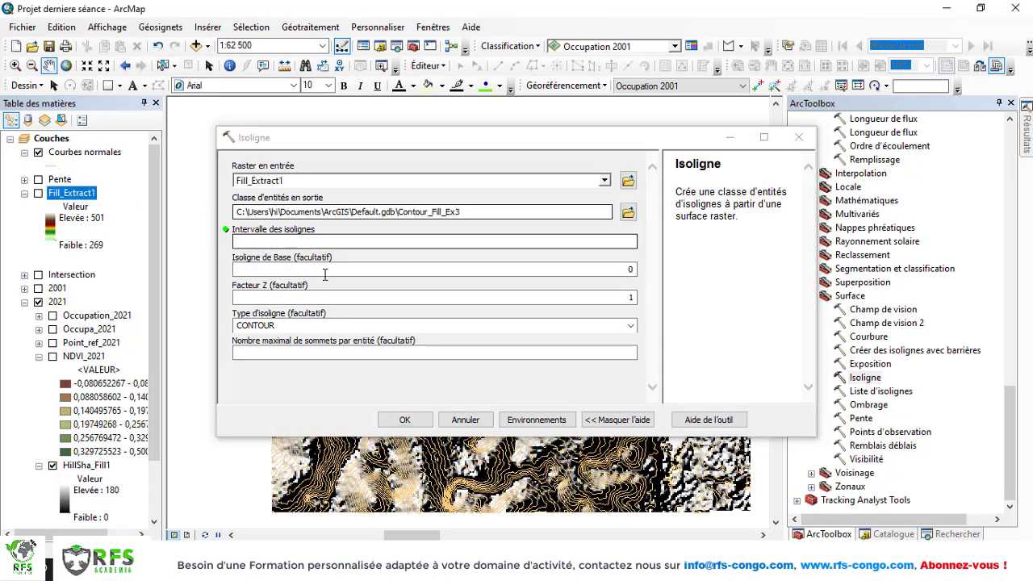
{"action": "left_click", "coordinate": [632, 241]}
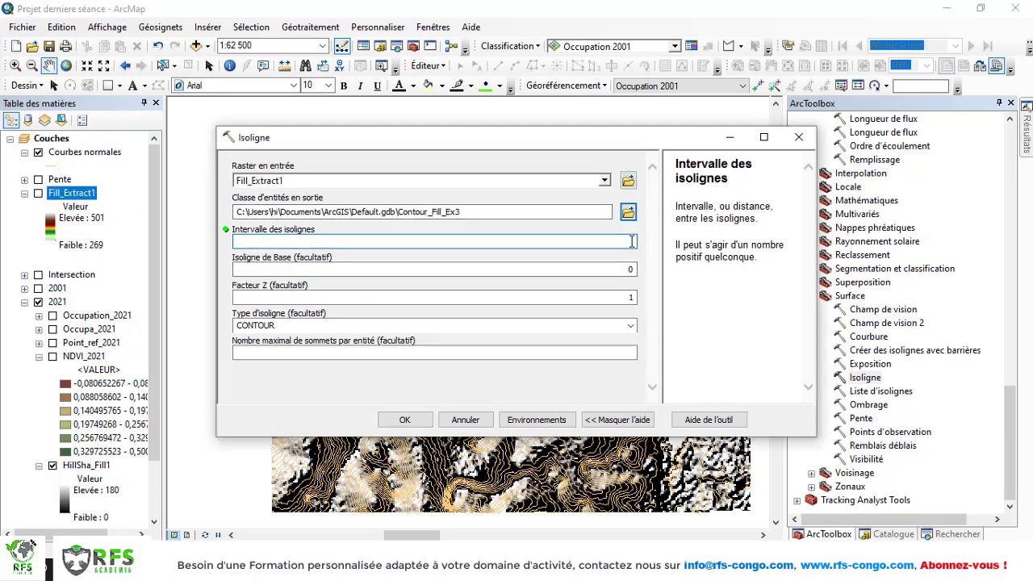
{"action": "type", "text": "50"}
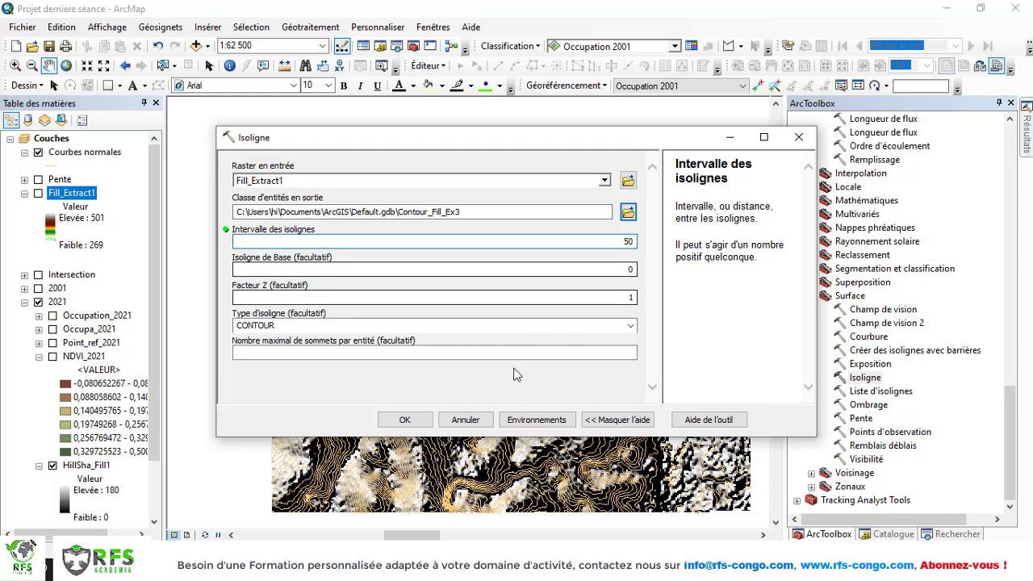
{"action": "left_click", "coordinate": [404, 419]}
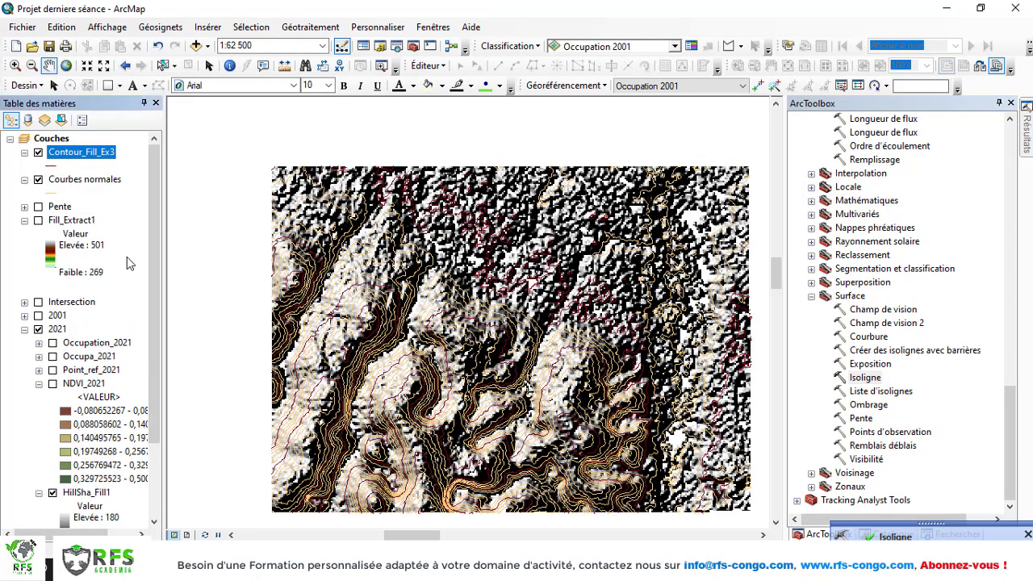
- Give the new 50 m contour lines a tan colour and a line width of 1,30
{"action": "left_click", "coordinate": [52, 165]}
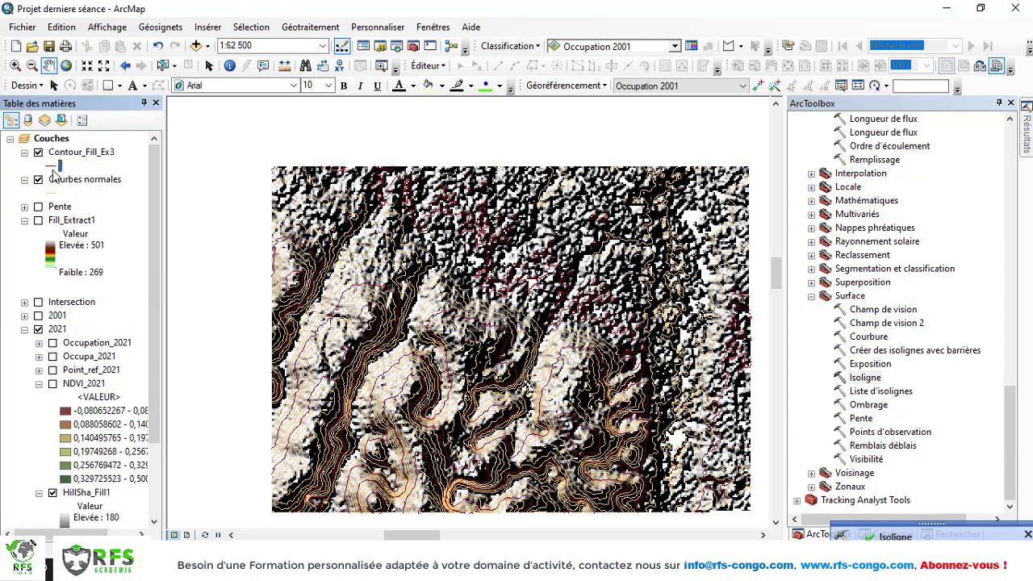
{"action": "left_click", "coordinate": [397, 246]}
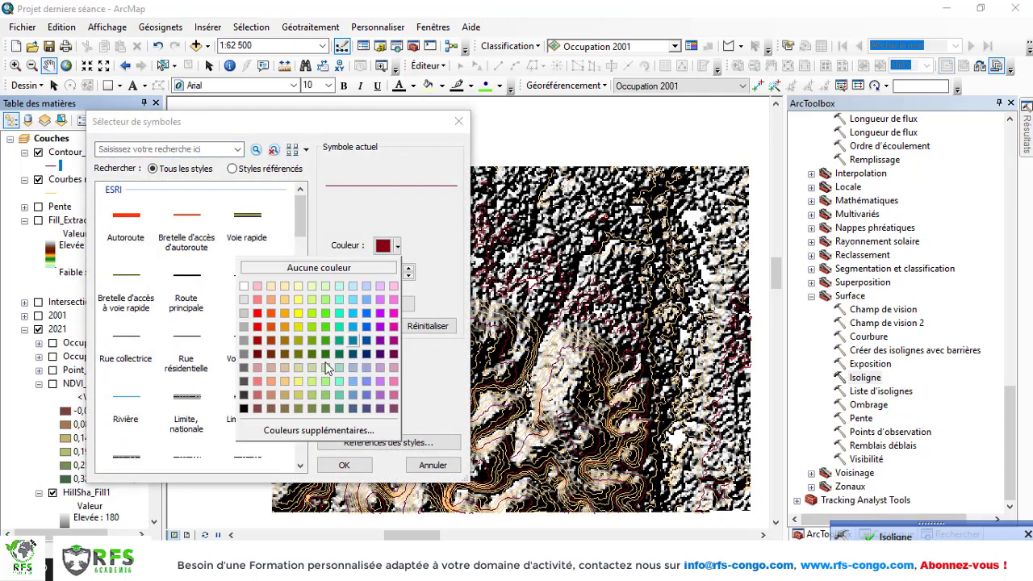
{"action": "left_click", "coordinate": [284, 396]}
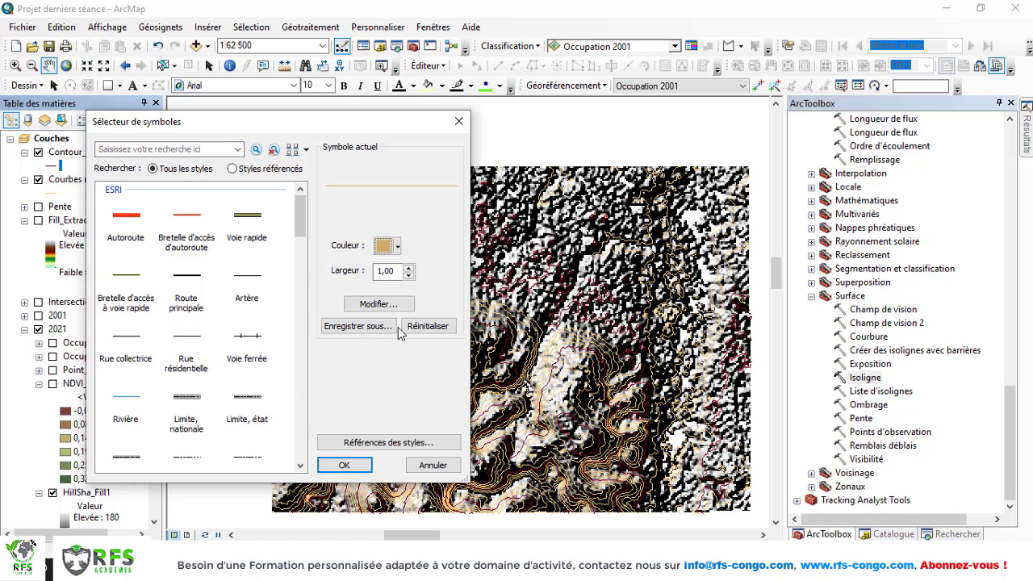
{"action": "left_click", "coordinate": [388, 271]}
{"action": "type", "text": "3"}
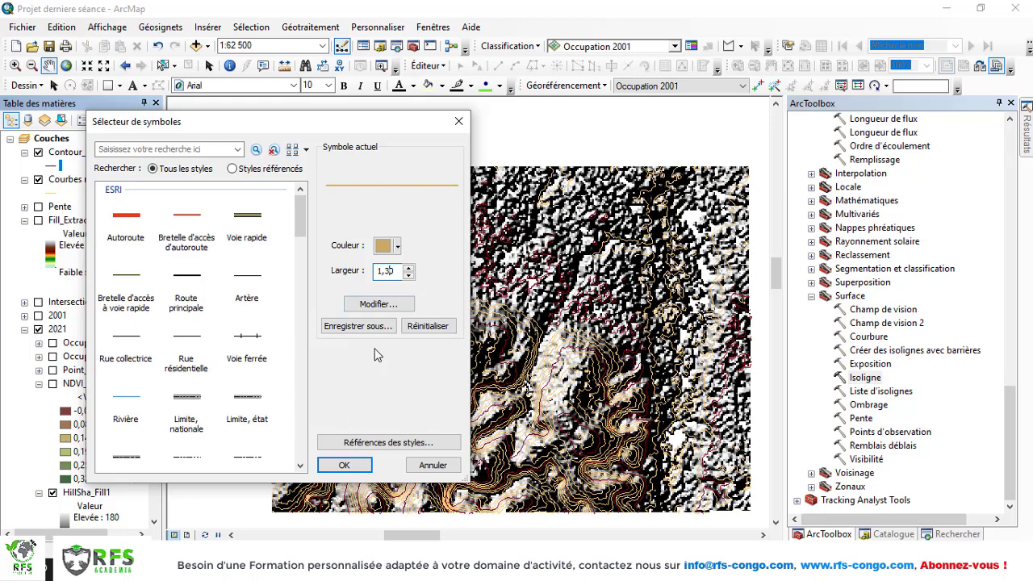
{"action": "left_click", "coordinate": [345, 464]}
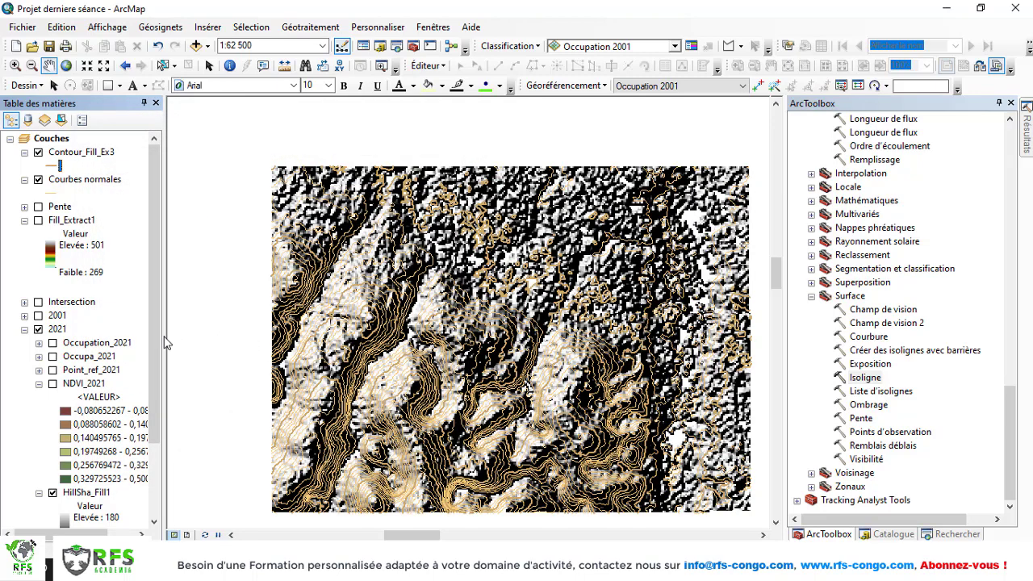
- Change the 50 m contour lines' colour to a darker orange-brown so they stand out from the normal contours
{"action": "left_click", "coordinate": [57, 167]}
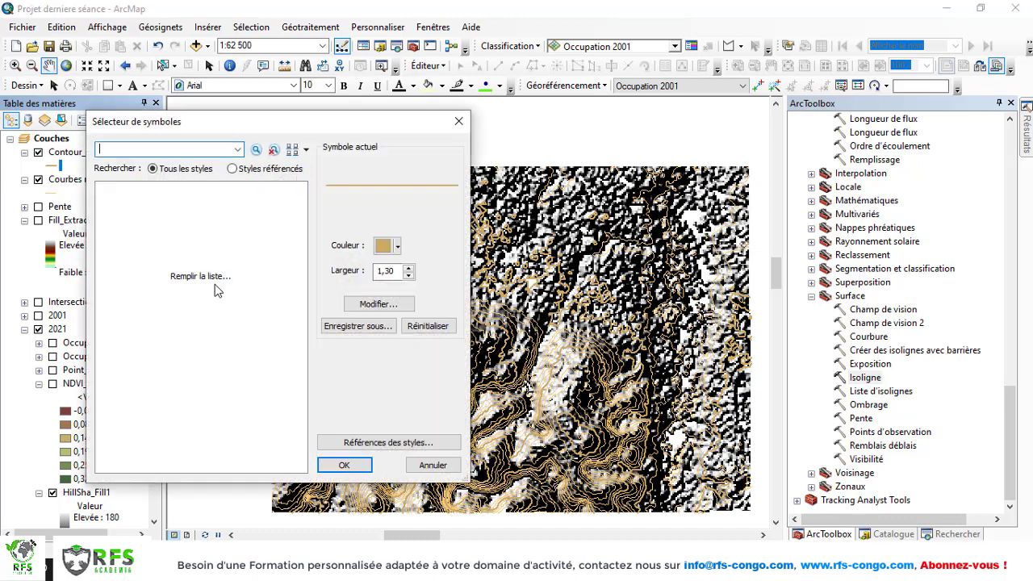
{"action": "left_click", "coordinate": [397, 247]}
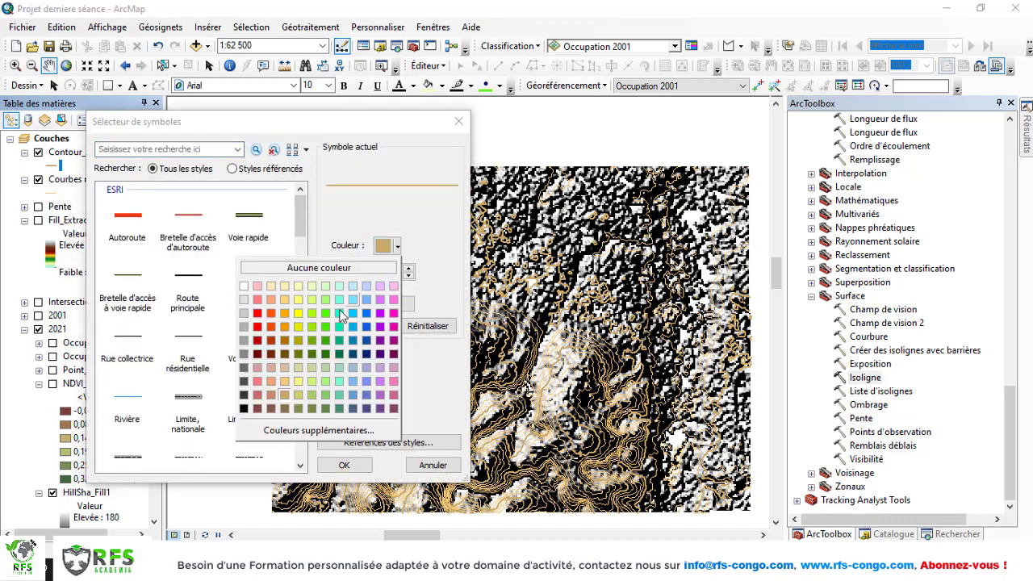
{"action": "left_click", "coordinate": [284, 341]}
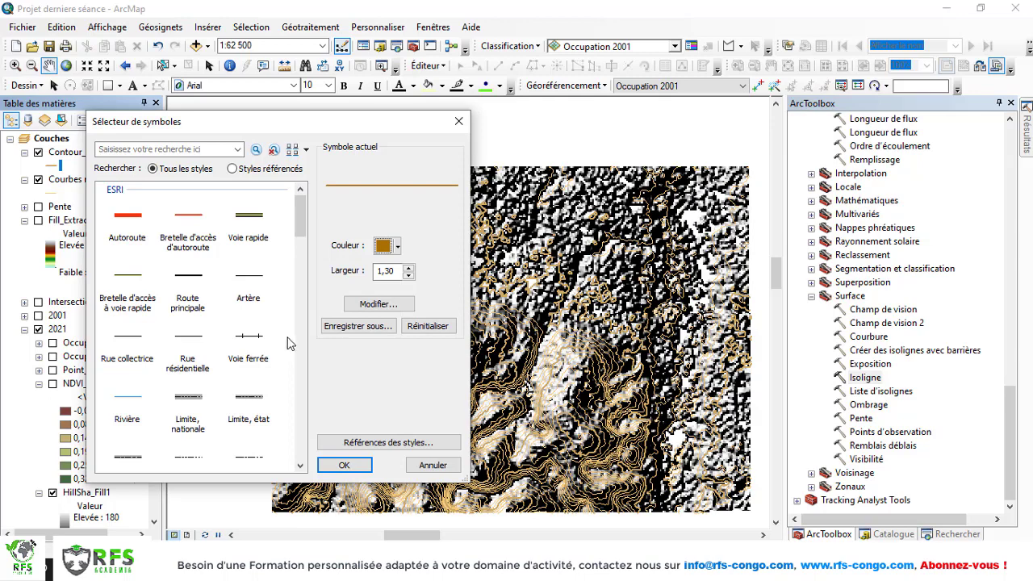
{"action": "left_click", "coordinate": [345, 466]}
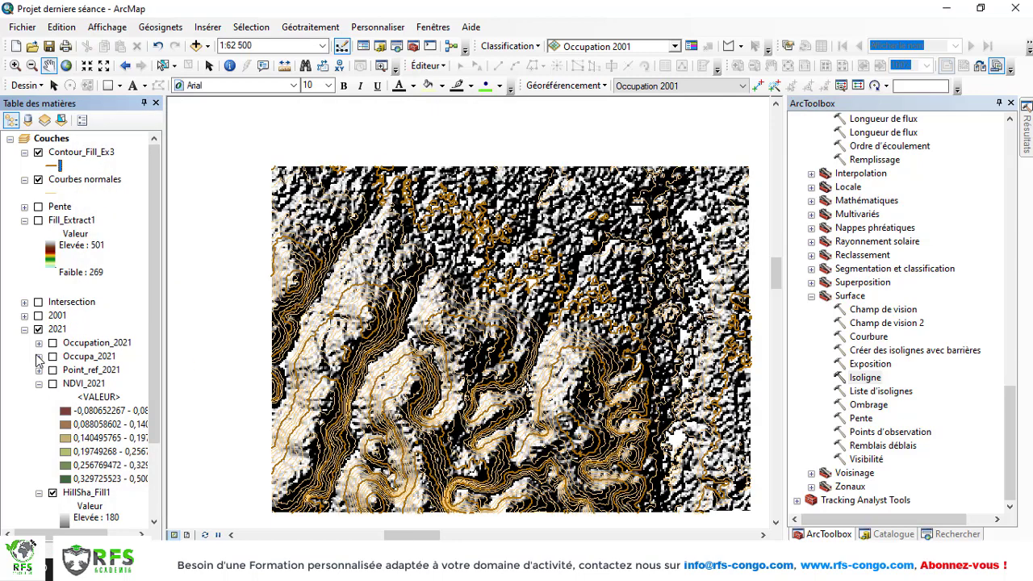
- Collapse and hide the 2021 layer group, and inspect both contour sets on the blank background
{"action": "left_click", "coordinate": [24, 329]}
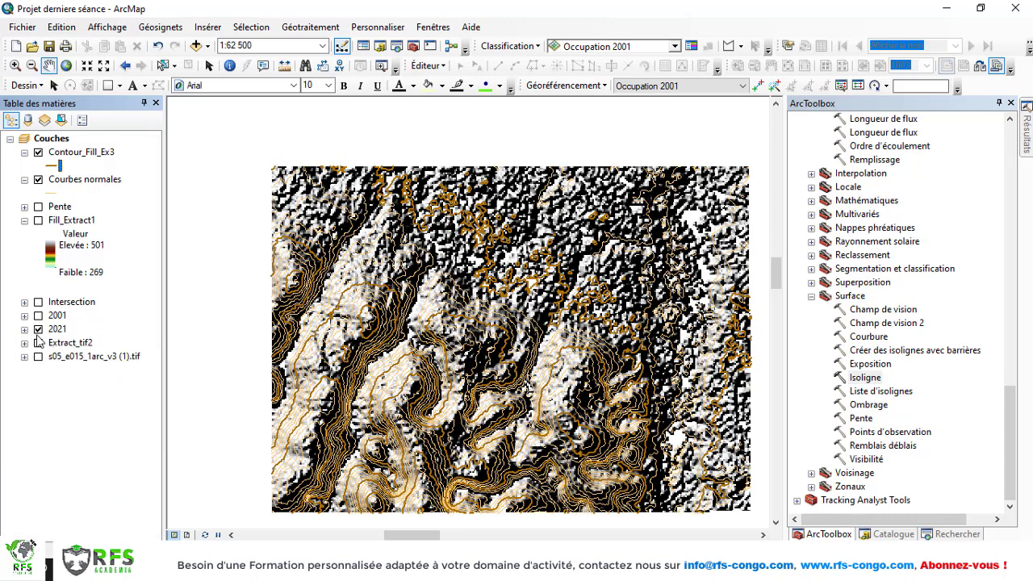
{"action": "left_click", "coordinate": [38, 329]}
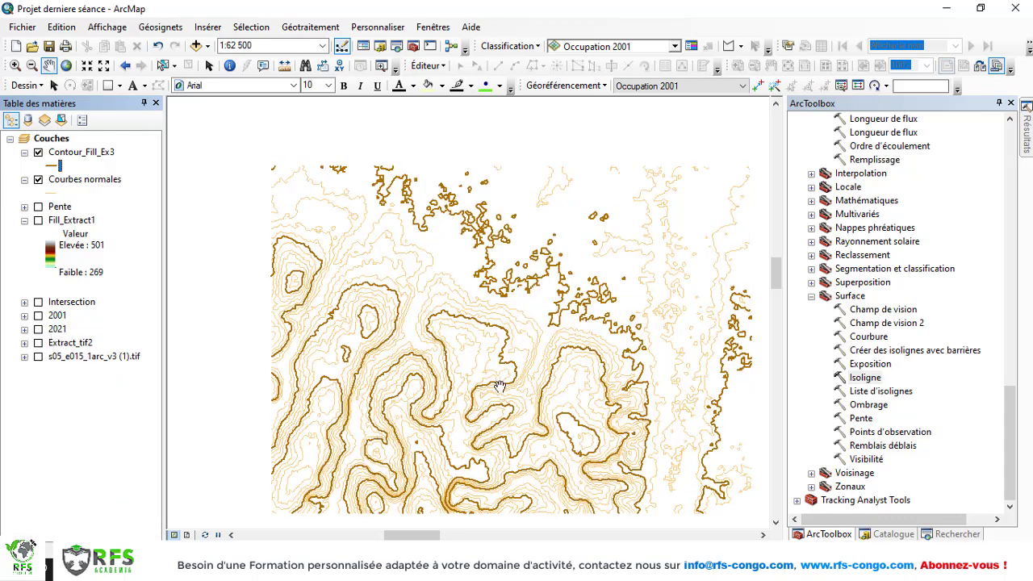
{"action": "scroll", "coordinate": [499, 386], "scroll_direction": "up", "scroll_amount": 3}
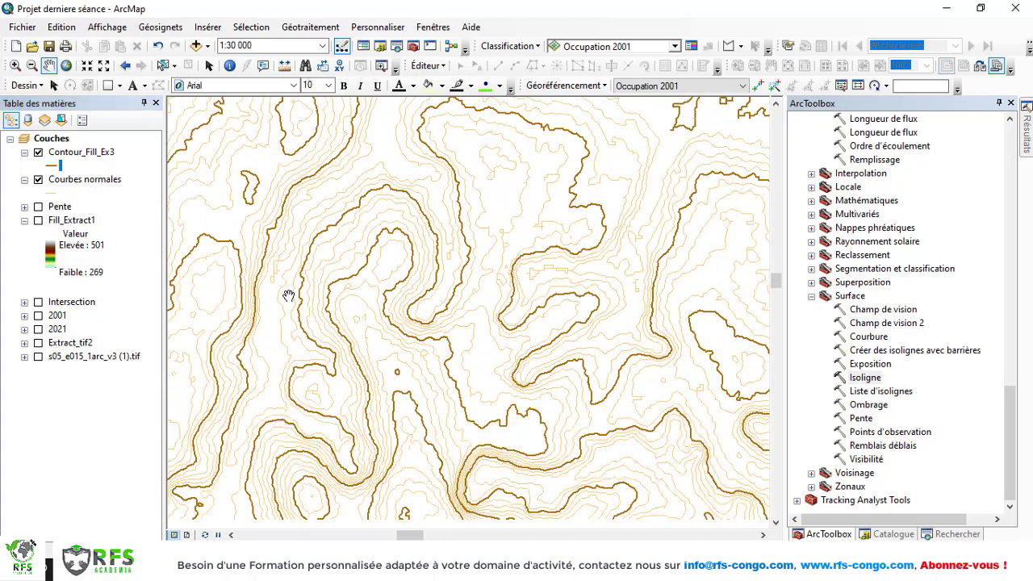
{"action": "left_click_drag", "start_coordinate": [290, 296], "coordinate": [383, 344]}
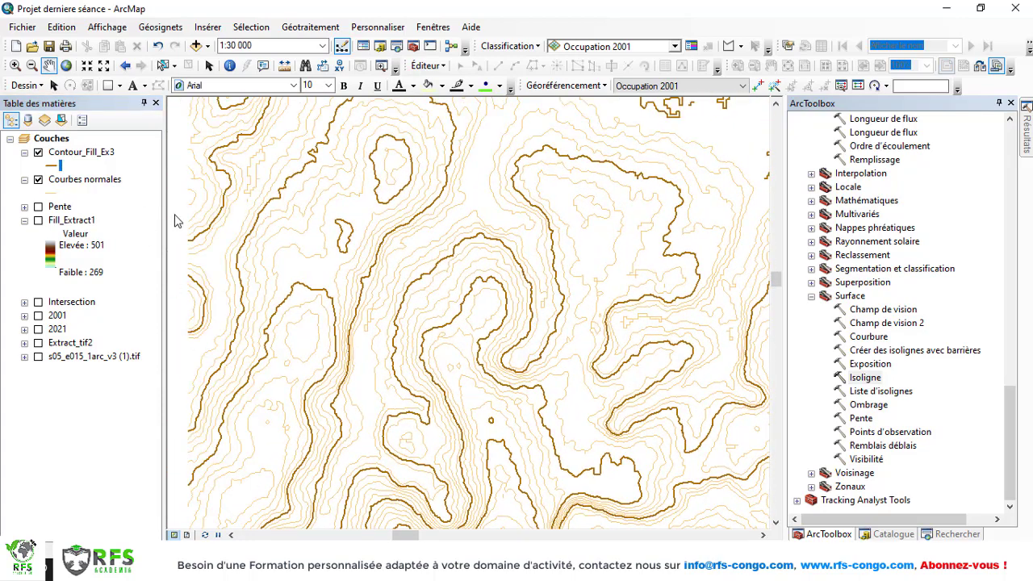
- Rename the Contour_Fill_Ex3 layer as Courbes maitresses
{"action": "left_click", "coordinate": [80, 158]}
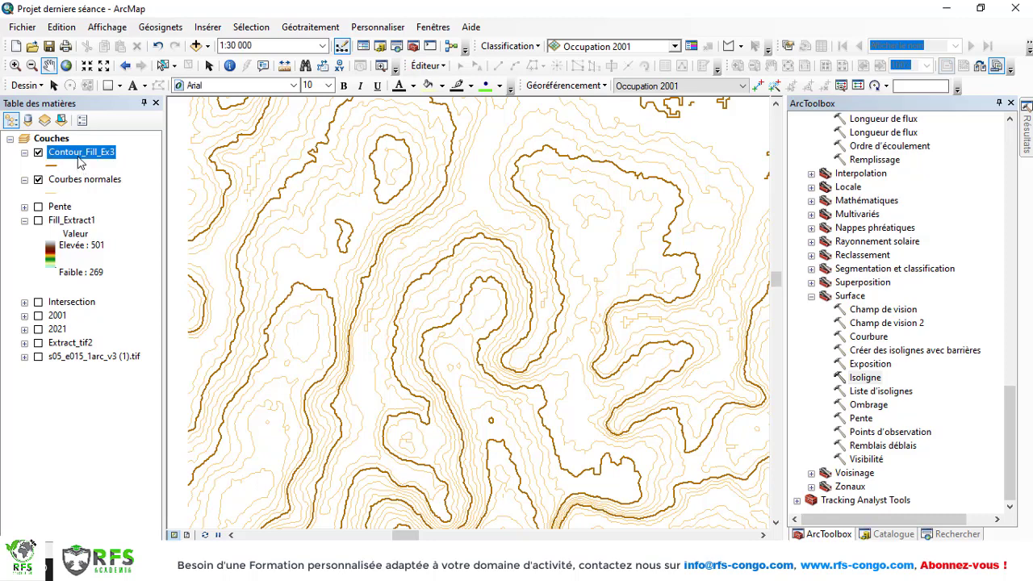
{"action": "right_click", "coordinate": [76, 156]}
{"action": "left_click", "coordinate": [96, 154]}
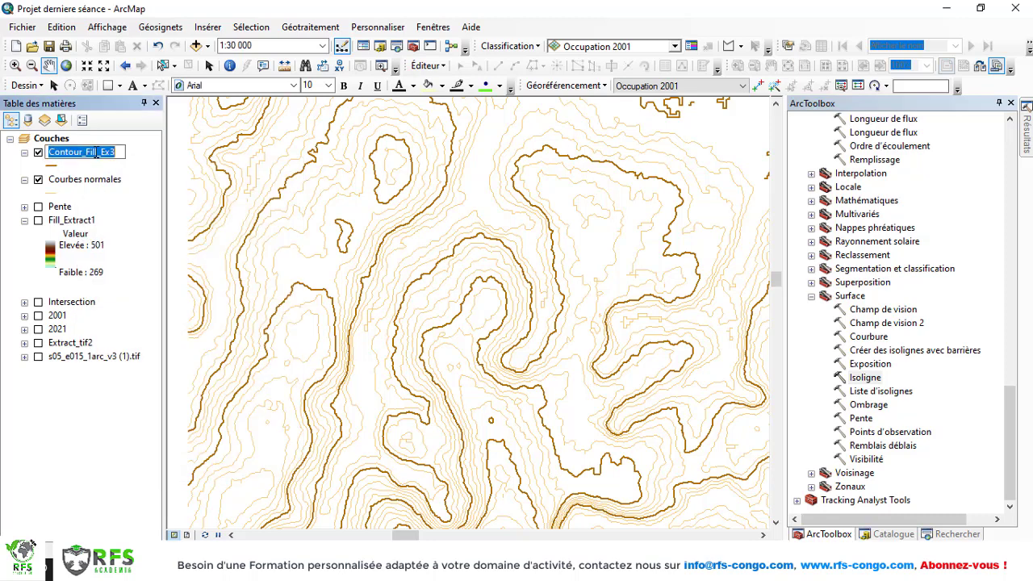
{"action": "type", "text": "Cou"}
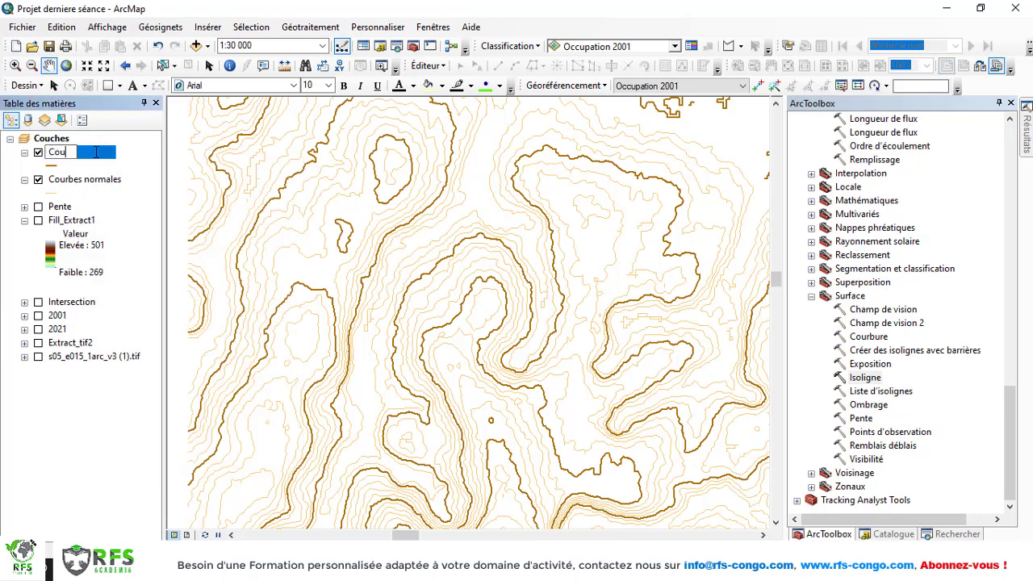
{"action": "type", "text": "rbes maîtresses"}
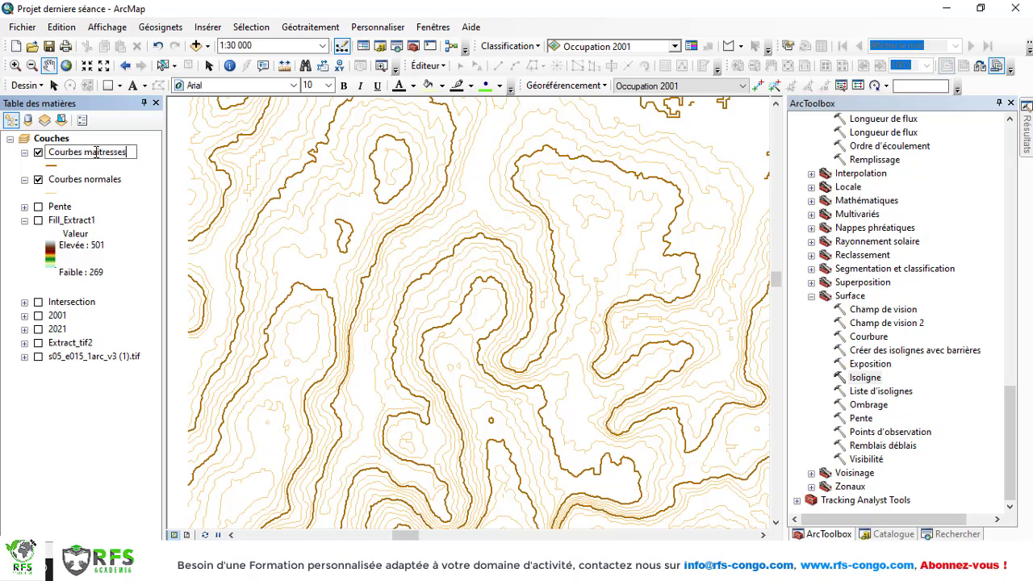
{"action": "key", "text": "Return"}
{"action": "right_click", "coordinate": [97, 153]}
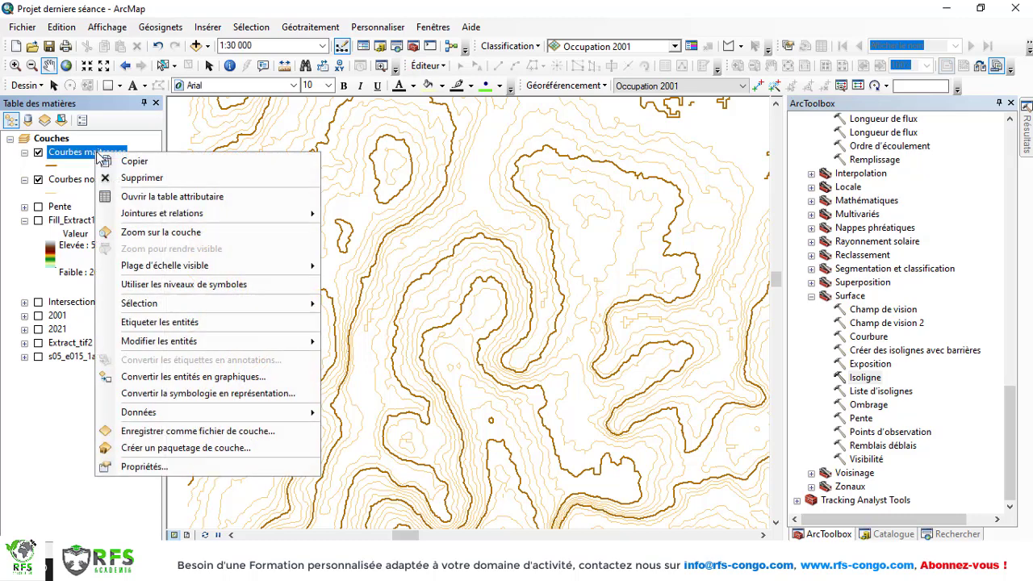
{"action": "left_click", "coordinate": [145, 467]}
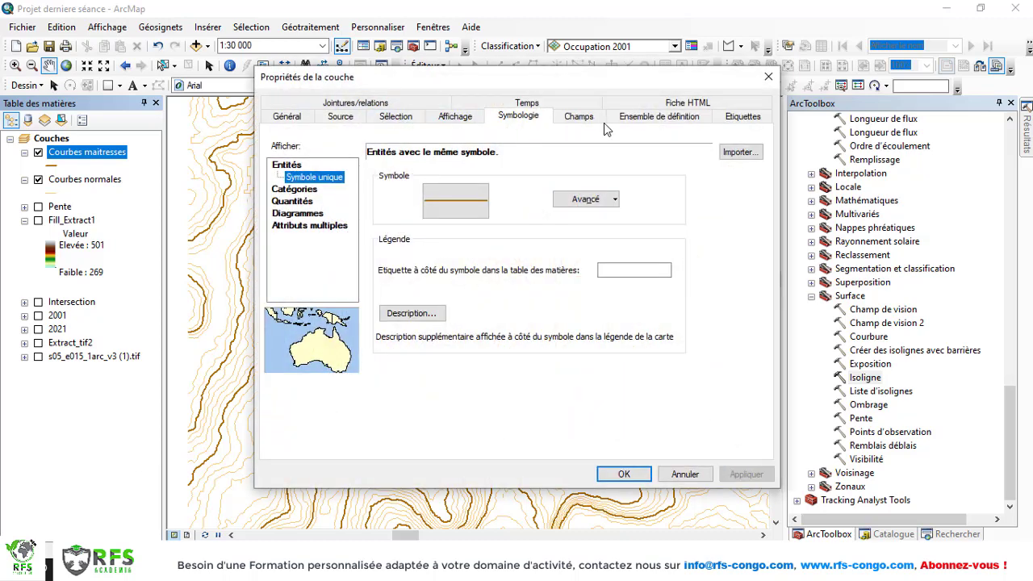
{"action": "left_click", "coordinate": [743, 117]}
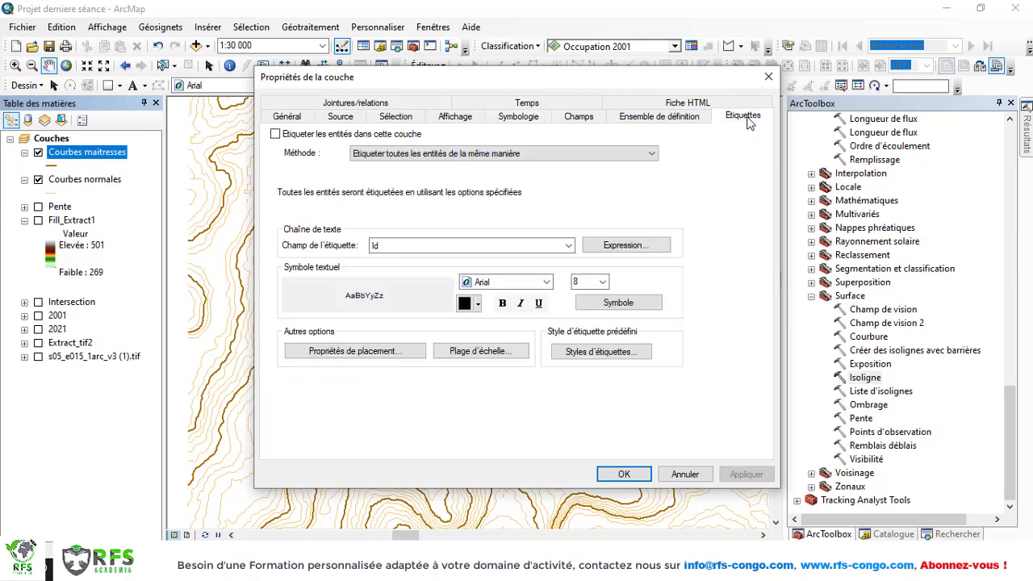
{"action": "left_click", "coordinate": [569, 246]}
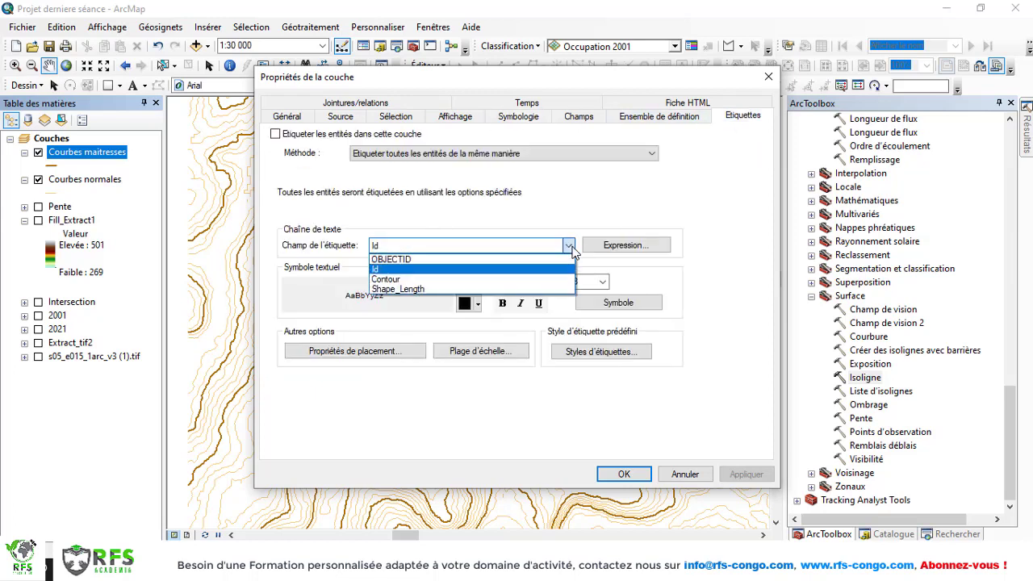
{"action": "left_click", "coordinate": [768, 78]}
{"action": "left_click", "coordinate": [767, 77]}
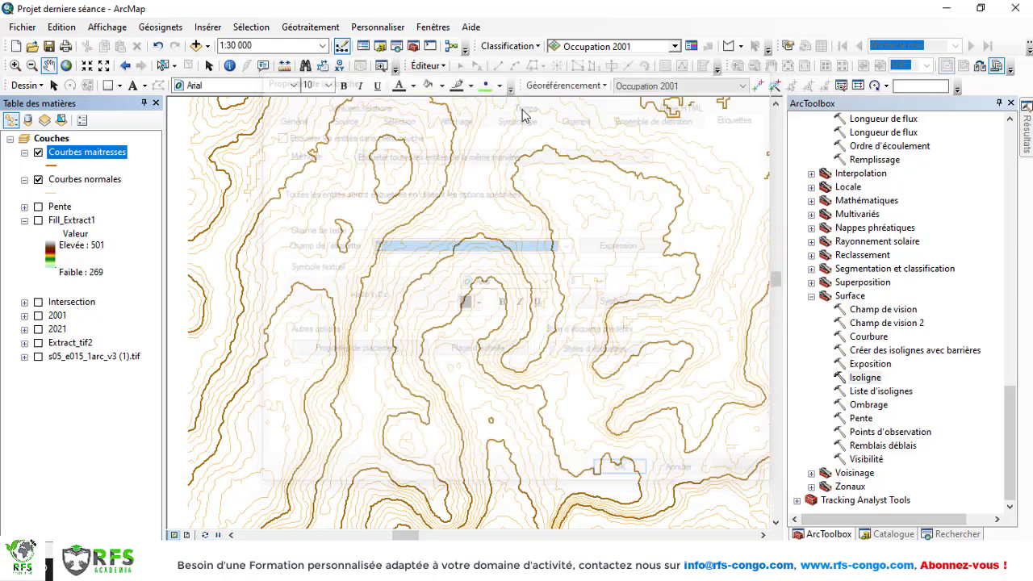
- Open the attribute table of Courbes maitresses and examine the elevation values in its Contour field
{"action": "right_click", "coordinate": [87, 157]}
{"action": "left_click", "coordinate": [134, 198]}
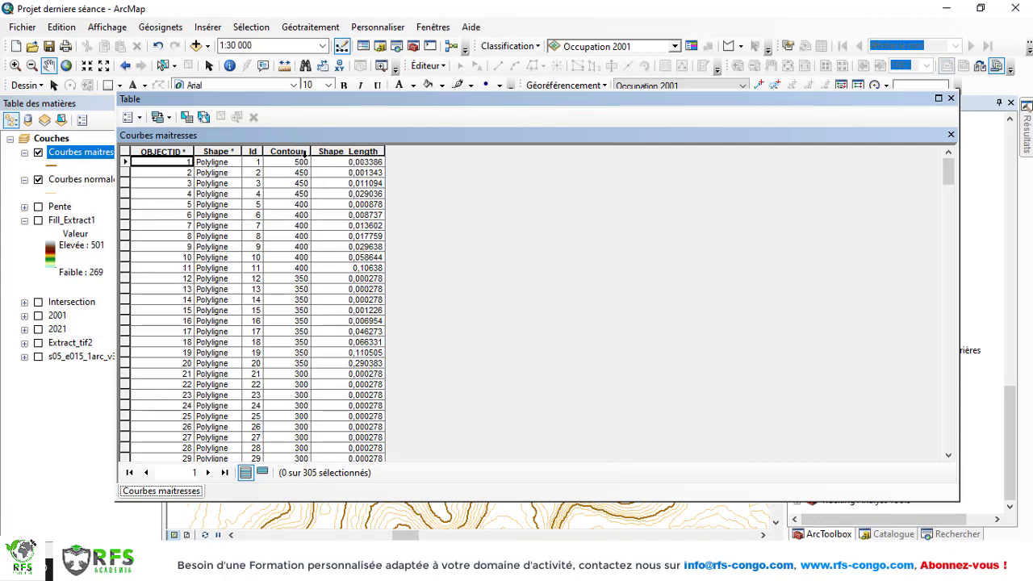
{"action": "scroll", "coordinate": [301, 178], "scroll_direction": "down", "scroll_amount": 20}
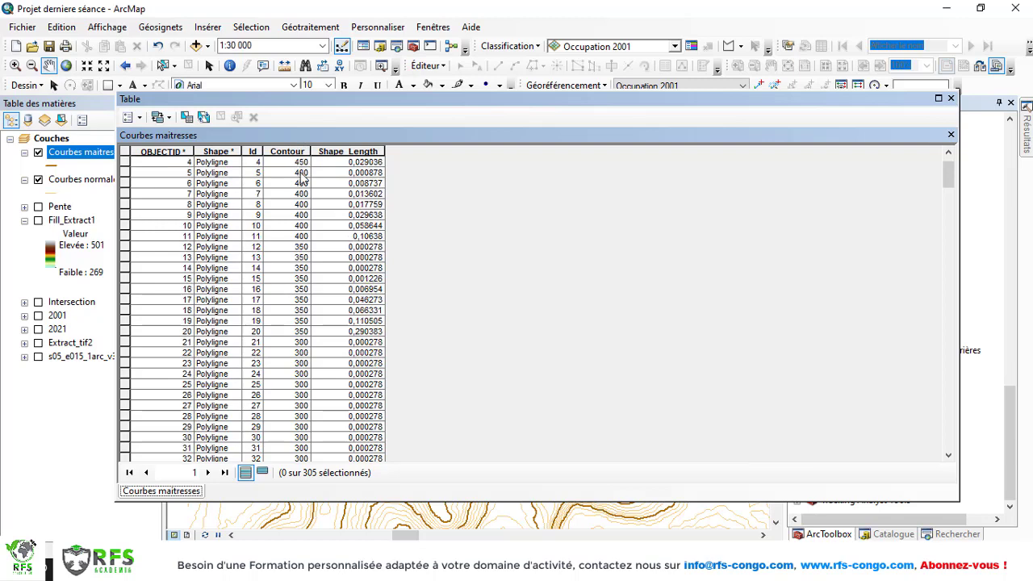
- Look through the rest of the Contour values in the Courbes maitresses attribute table, and close the table
{"action": "scroll", "coordinate": [301, 194], "scroll_direction": "down", "scroll_amount": 20}
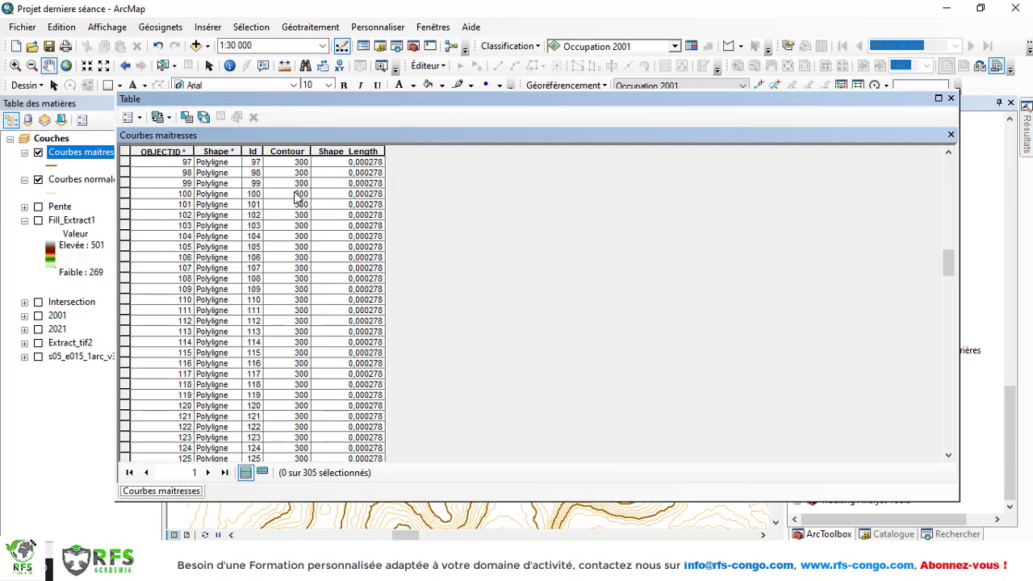
{"action": "scroll", "coordinate": [292, 219], "scroll_direction": "down", "scroll_amount": 20}
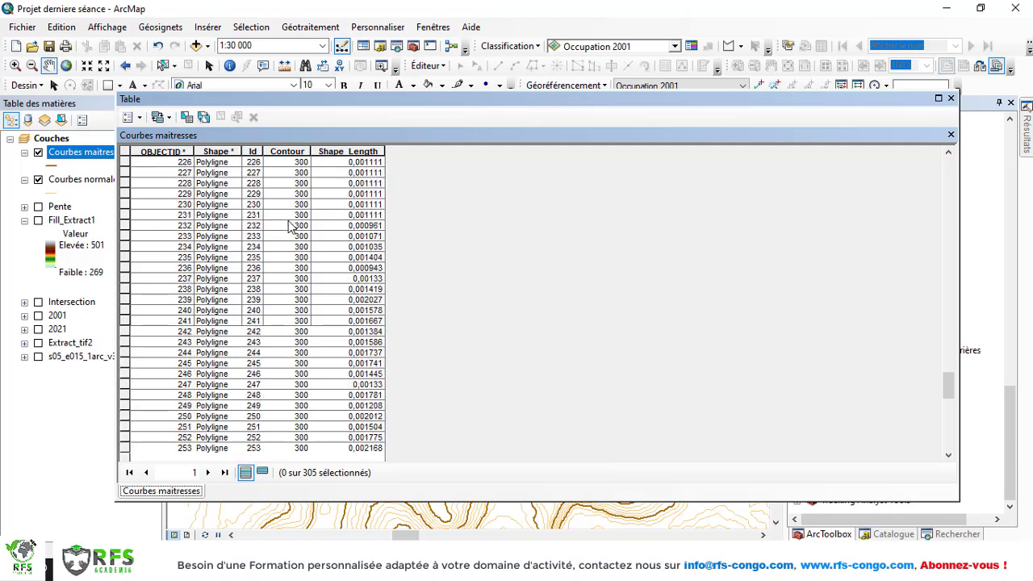
{"action": "scroll", "coordinate": [293, 230], "scroll_direction": "up", "scroll_amount": 11}
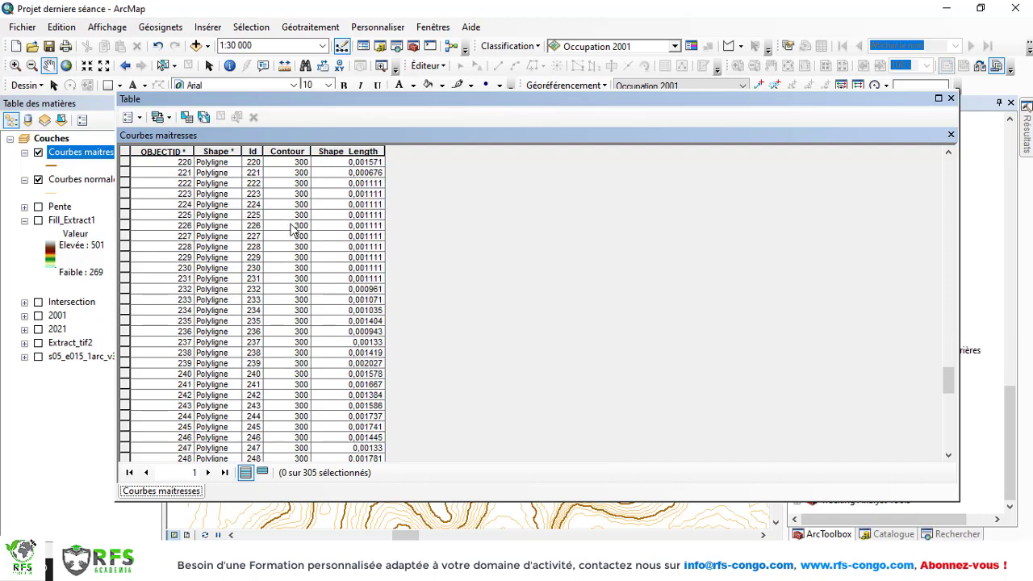
{"action": "scroll", "coordinate": [293, 230], "scroll_direction": "up", "scroll_amount": 19}
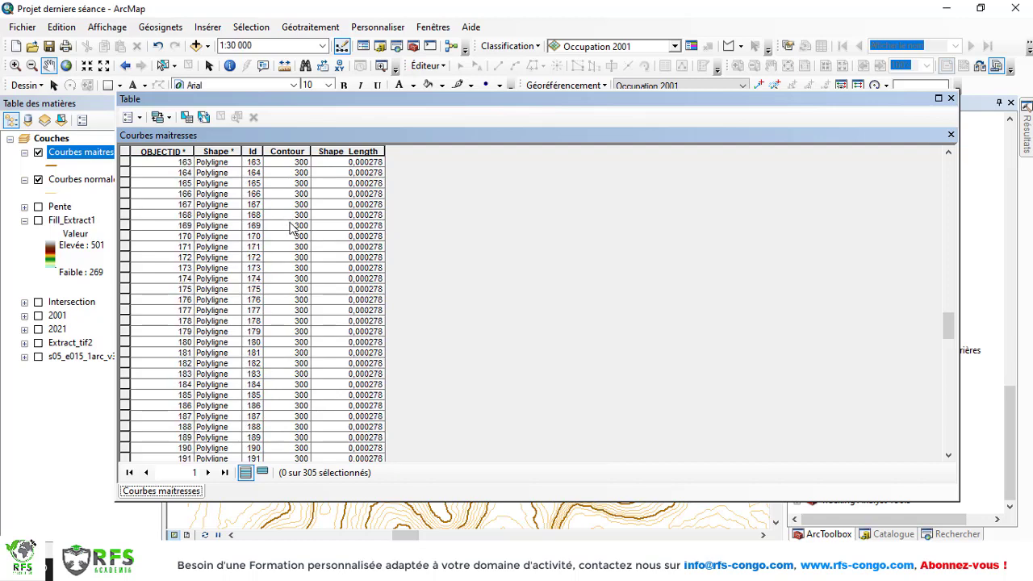
{"action": "scroll", "coordinate": [293, 229], "scroll_direction": "up", "scroll_amount": 20}
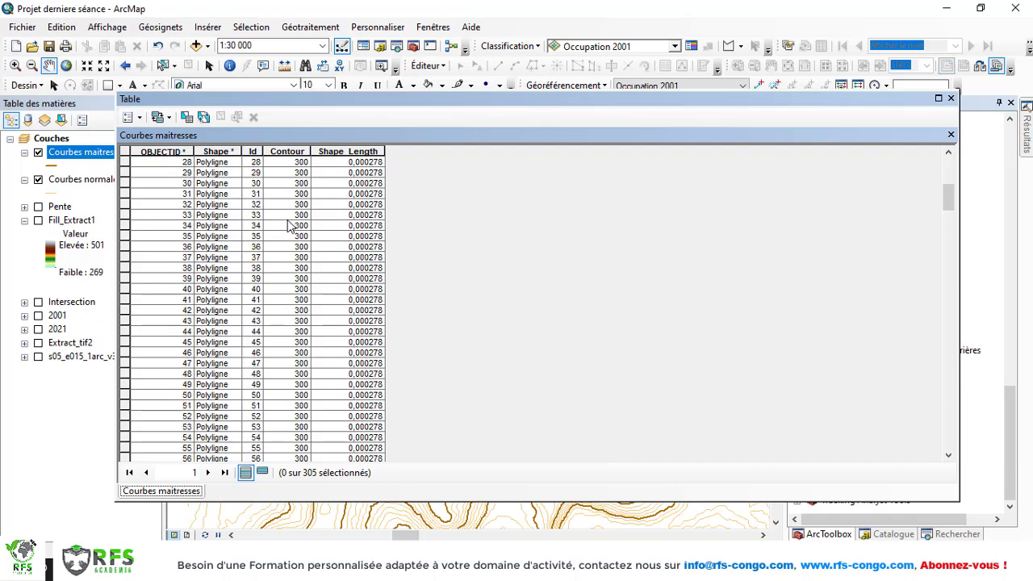
{"action": "scroll", "coordinate": [292, 228], "scroll_direction": "up", "scroll_amount": 9}
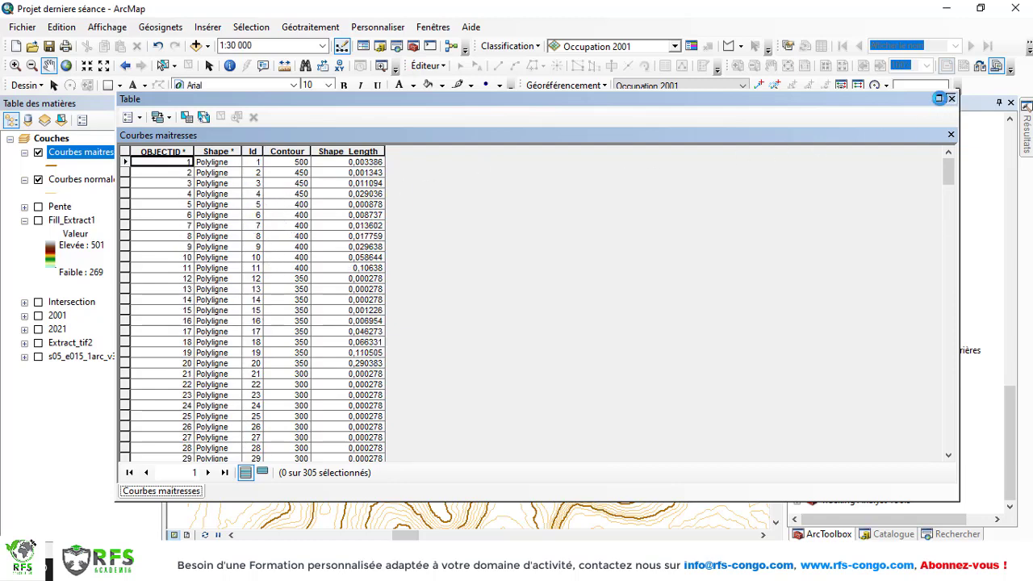
{"action": "left_click", "coordinate": [950, 98]}
- Turn on labels for the Courbes maitresses layer, using the Contour field as label text in bold
{"action": "right_click", "coordinate": [123, 156]}
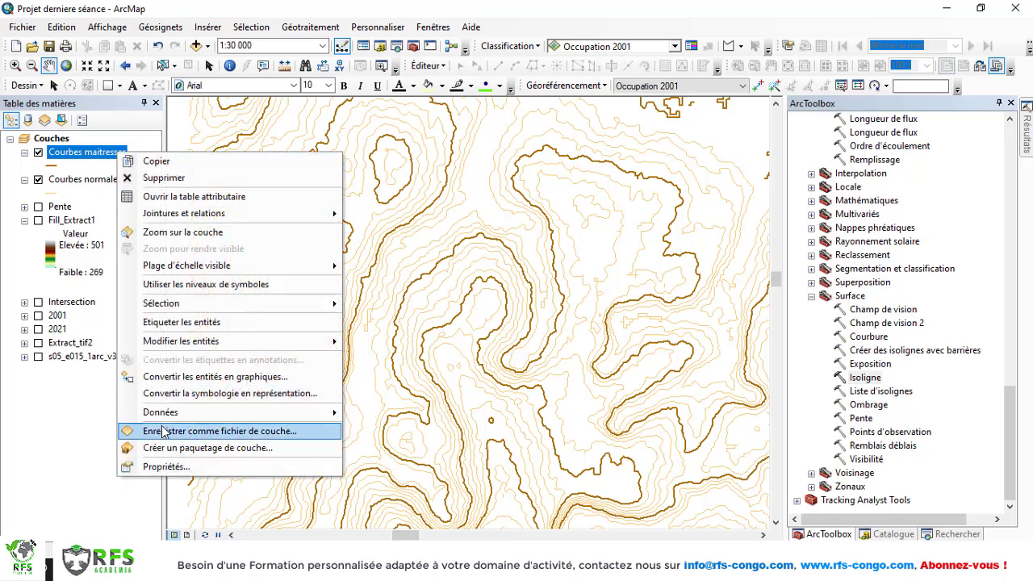
{"action": "left_click", "coordinate": [166, 466]}
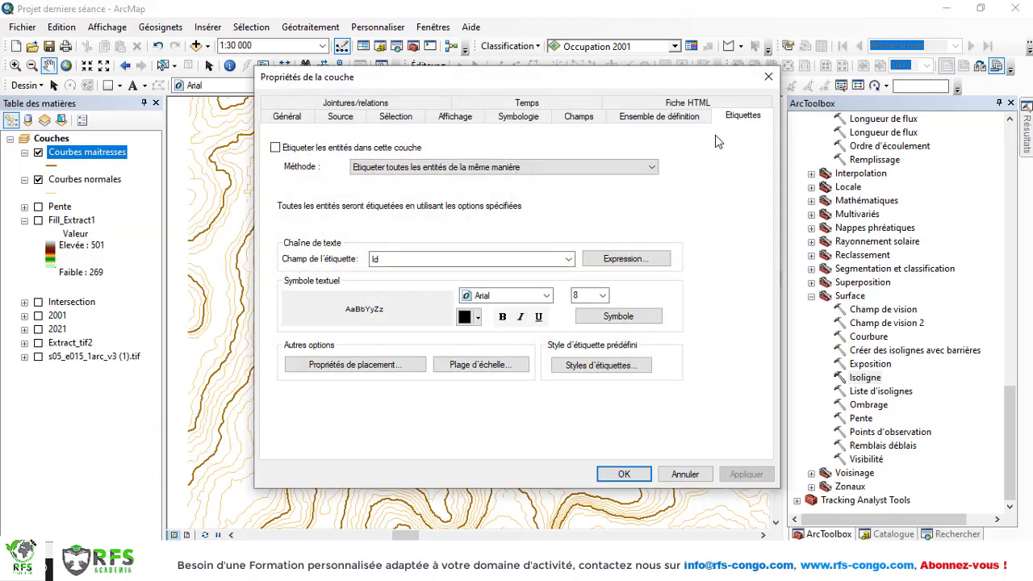
{"action": "left_click", "coordinate": [275, 148]}
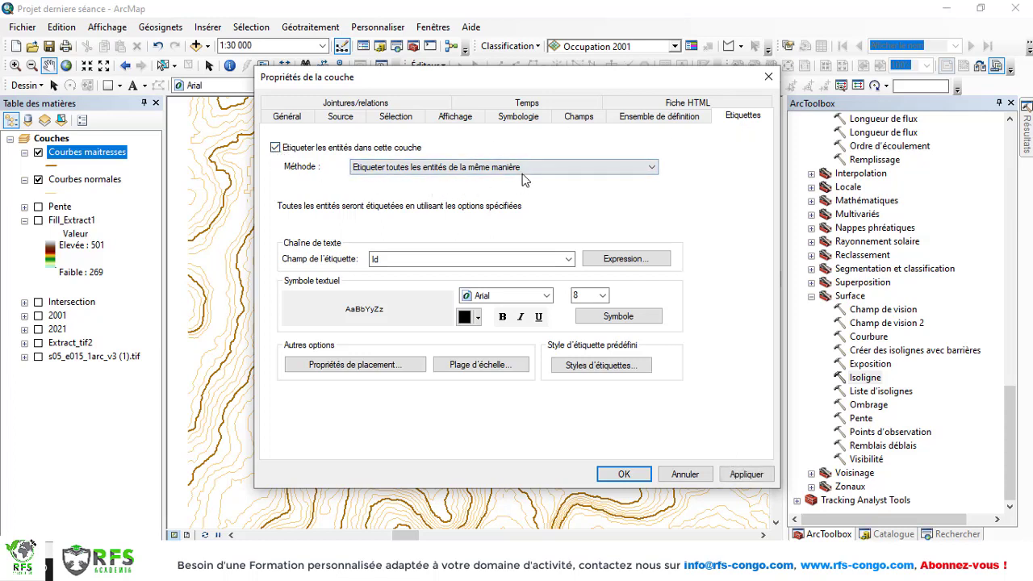
{"action": "left_click", "coordinate": [570, 265]}
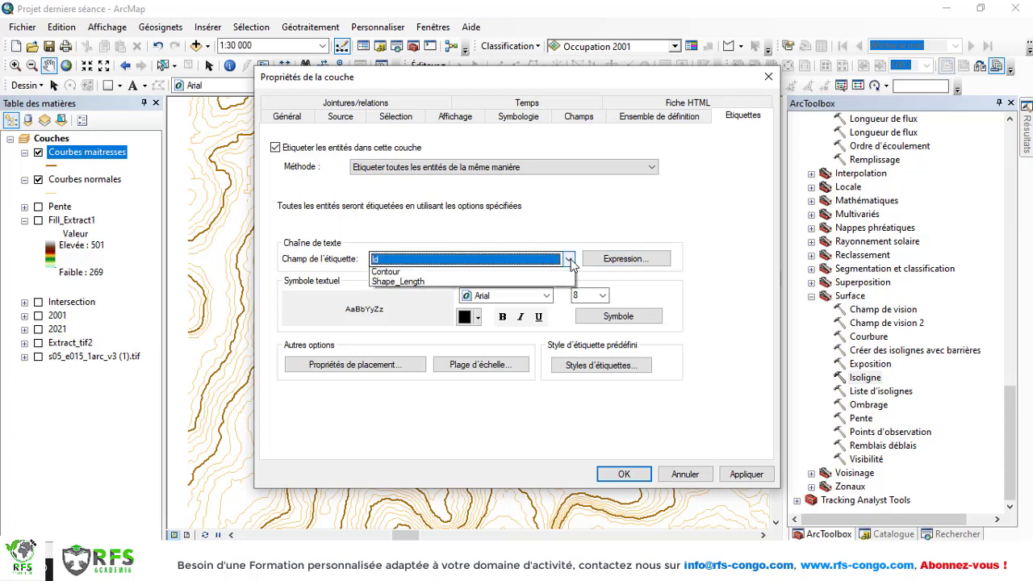
{"action": "left_click", "coordinate": [397, 295]}
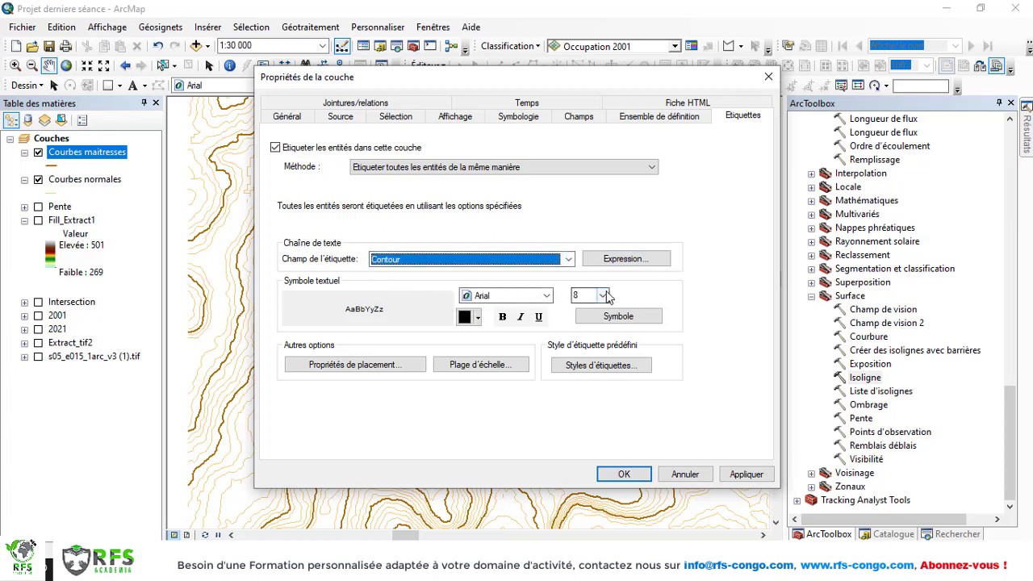
{"action": "left_click", "coordinate": [502, 317]}
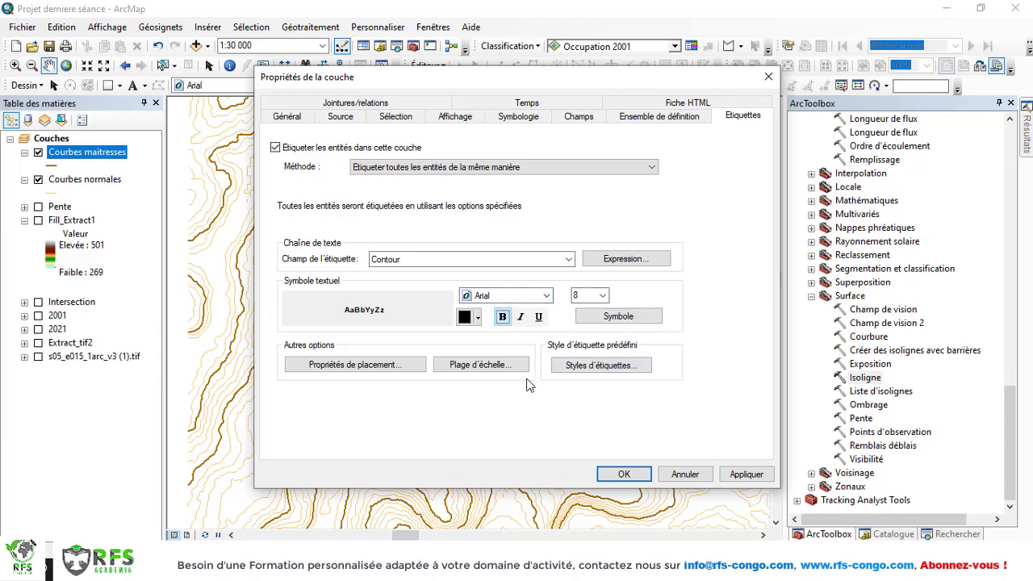
- Place the Courbes maitresses labels directly on the line with curved orientation, and apply the layer properties
{"action": "left_click", "coordinate": [335, 365]}
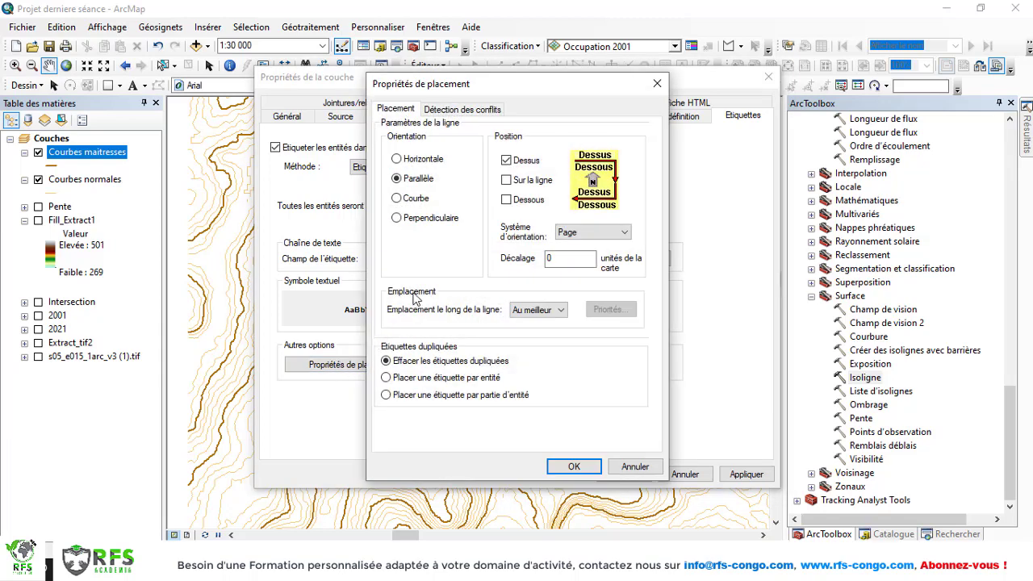
{"action": "left_click", "coordinate": [507, 162]}
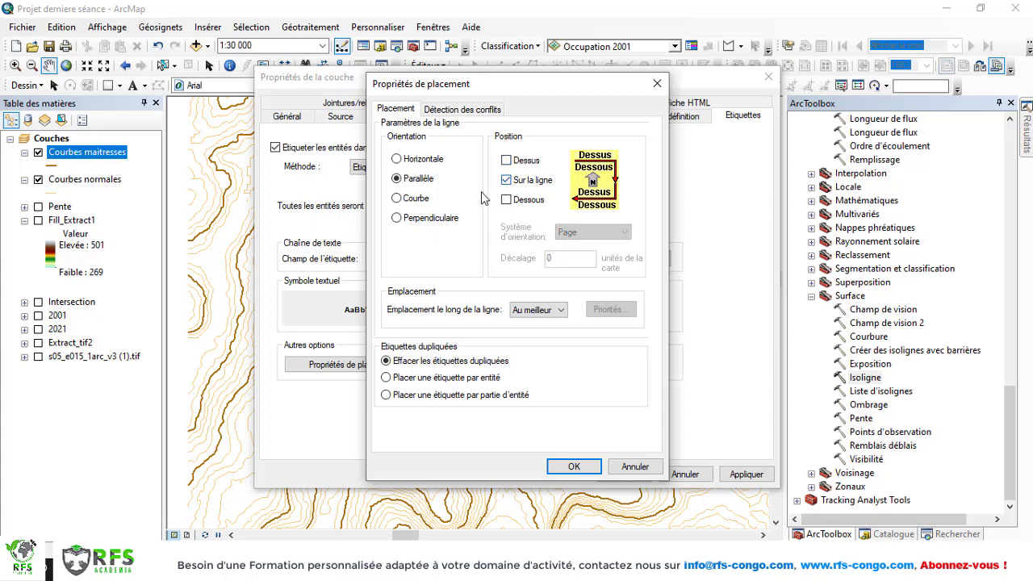
{"action": "left_click", "coordinate": [396, 200]}
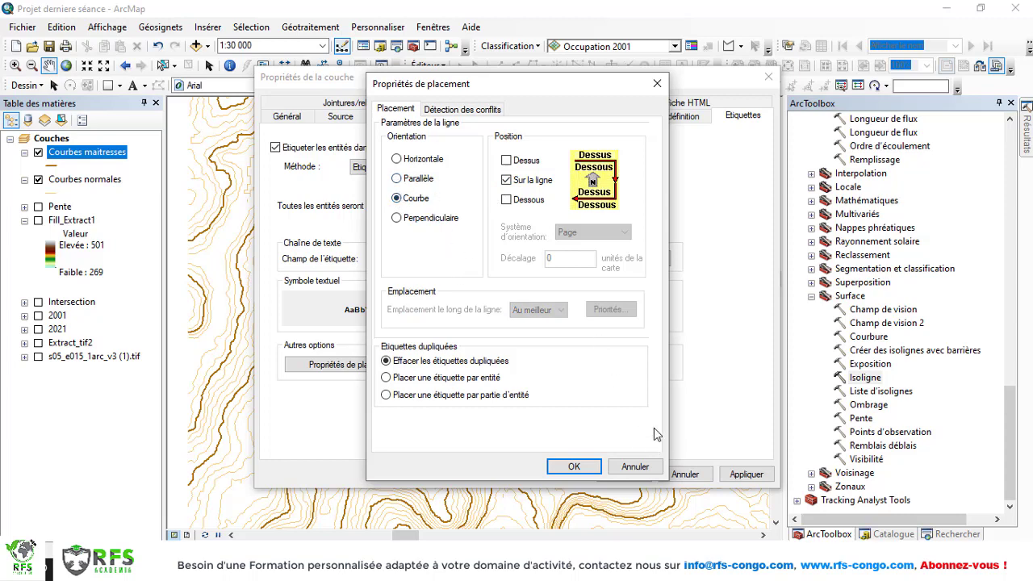
{"action": "left_click", "coordinate": [572, 467]}
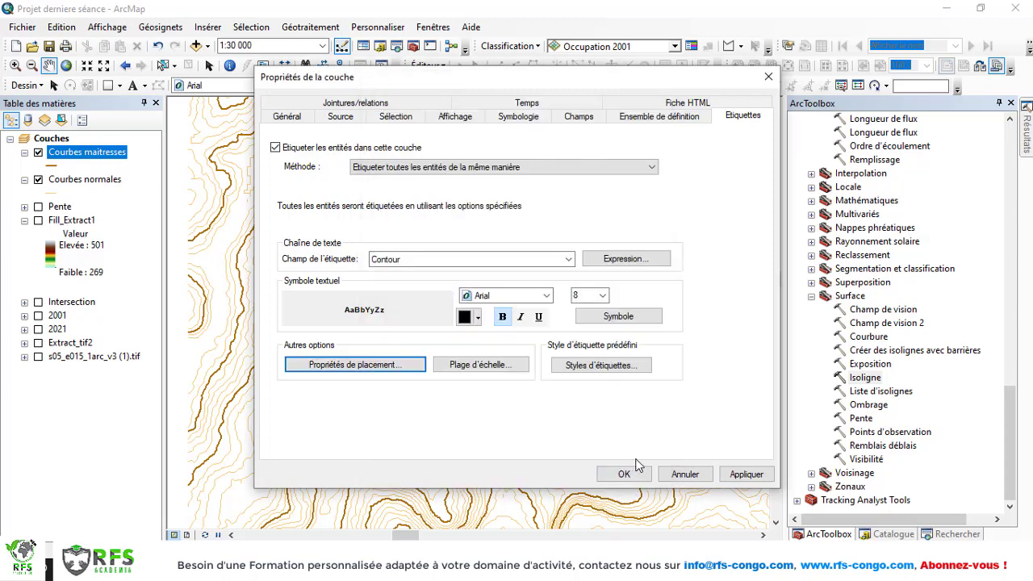
{"action": "left_click", "coordinate": [744, 473]}
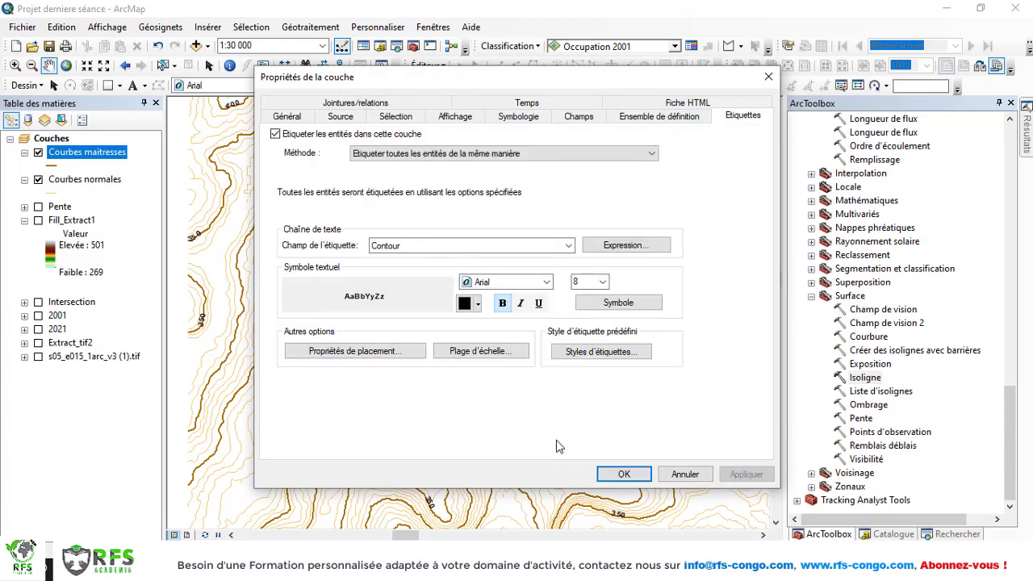
{"action": "left_click", "coordinate": [623, 475]}
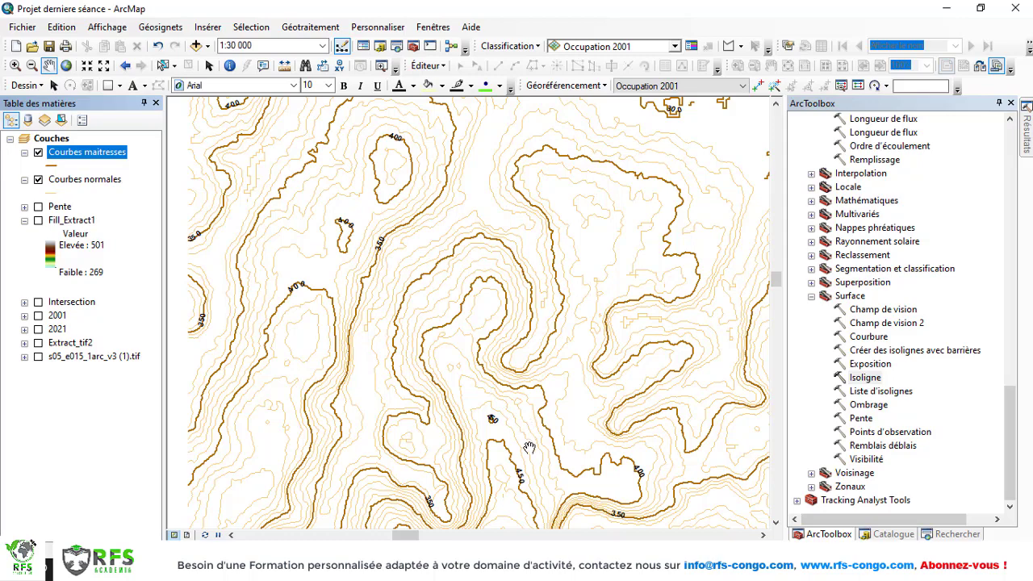
- Inspect the elevation labels along the main contours at several map scales and in different areas
{"action": "left_click_drag", "start_coordinate": [547, 455], "coordinate": [454, 315]}
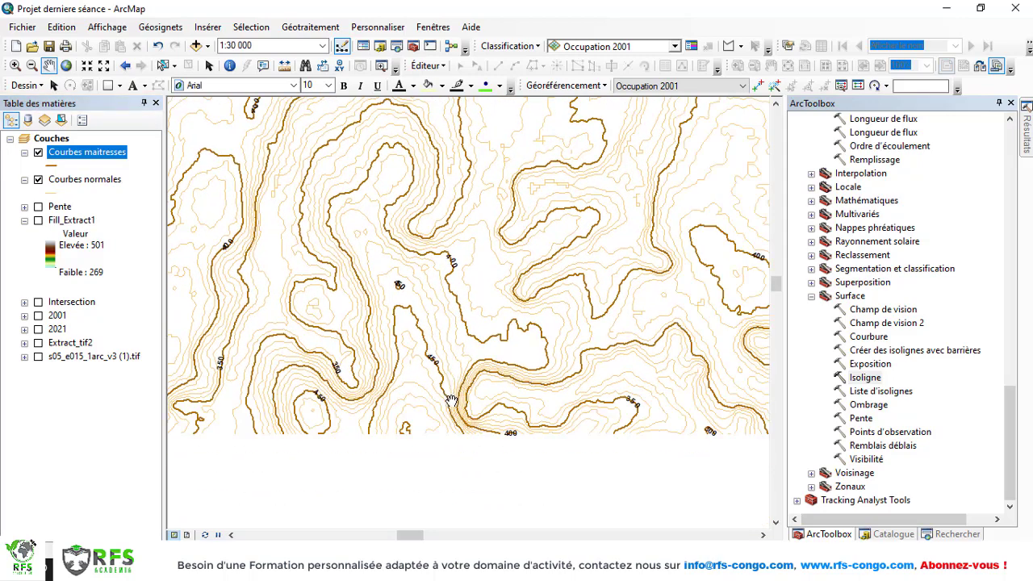
{"action": "scroll", "coordinate": [434, 359], "scroll_direction": "down", "scroll_amount": 2}
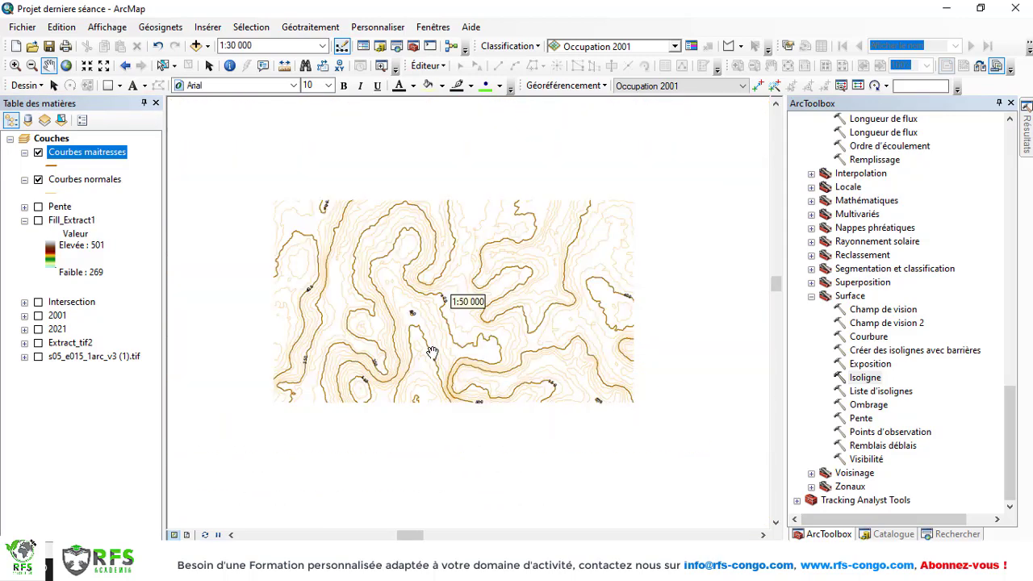
{"action": "scroll", "coordinate": [428, 337], "scroll_direction": "down", "scroll_amount": 2}
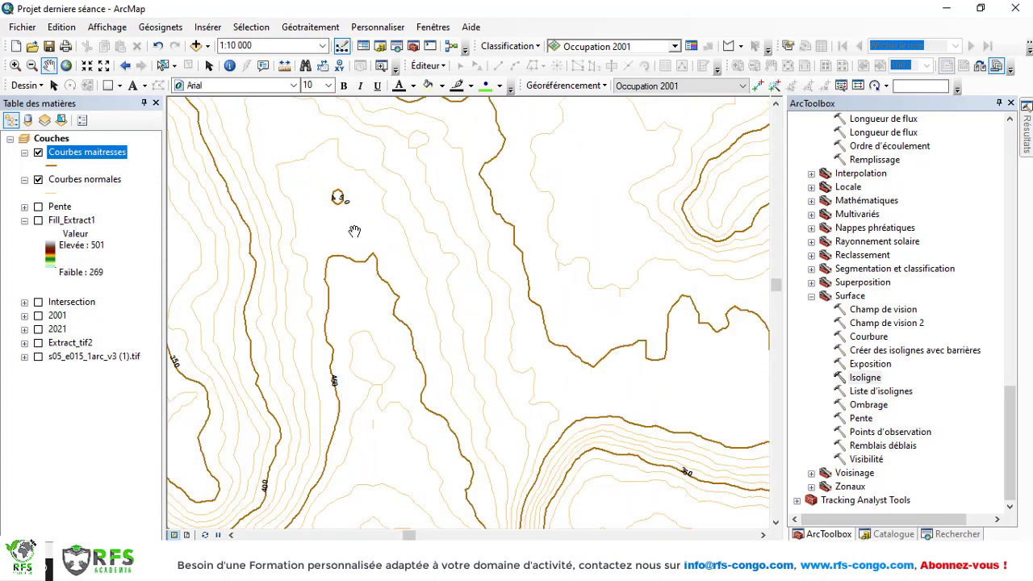
{"action": "scroll", "coordinate": [357, 242], "scroll_direction": "up", "scroll_amount": 2}
{"action": "left_click_drag", "start_coordinate": [296, 375], "coordinate": [523, 355]}
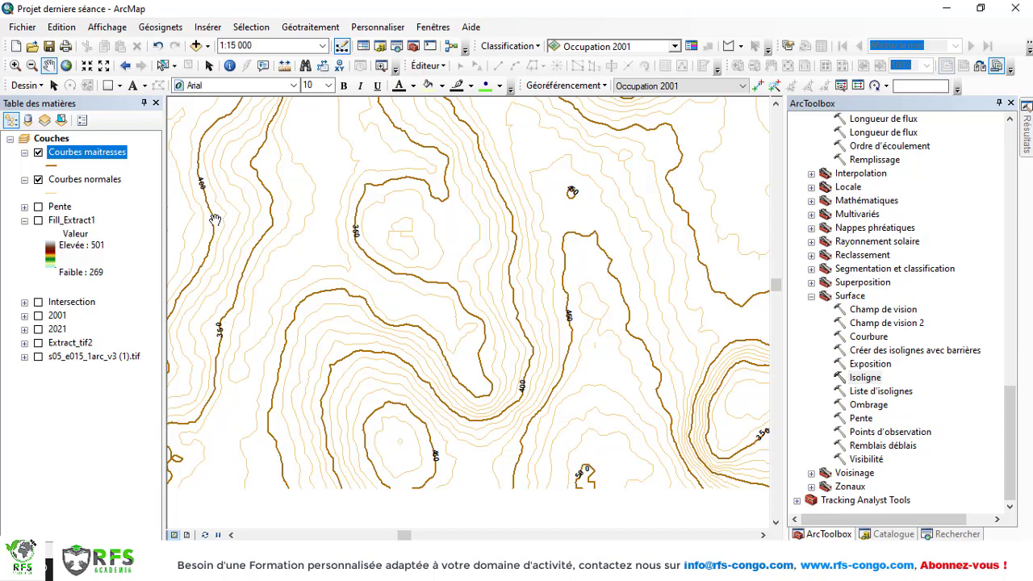
{"action": "scroll", "coordinate": [191, 216], "scroll_direction": "up", "scroll_amount": 2}
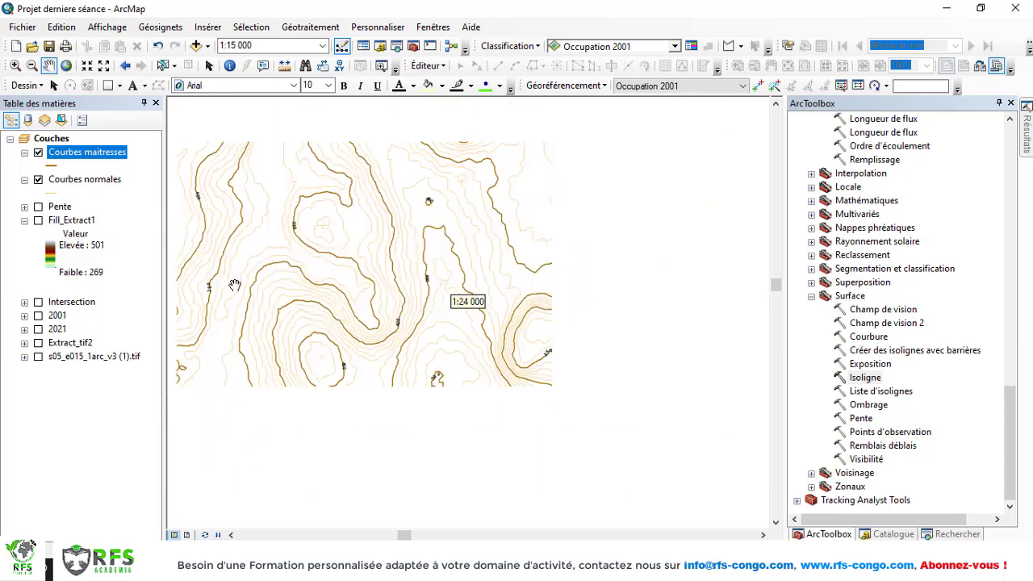
{"action": "scroll", "coordinate": [206, 304], "scroll_direction": "down", "scroll_amount": 5}
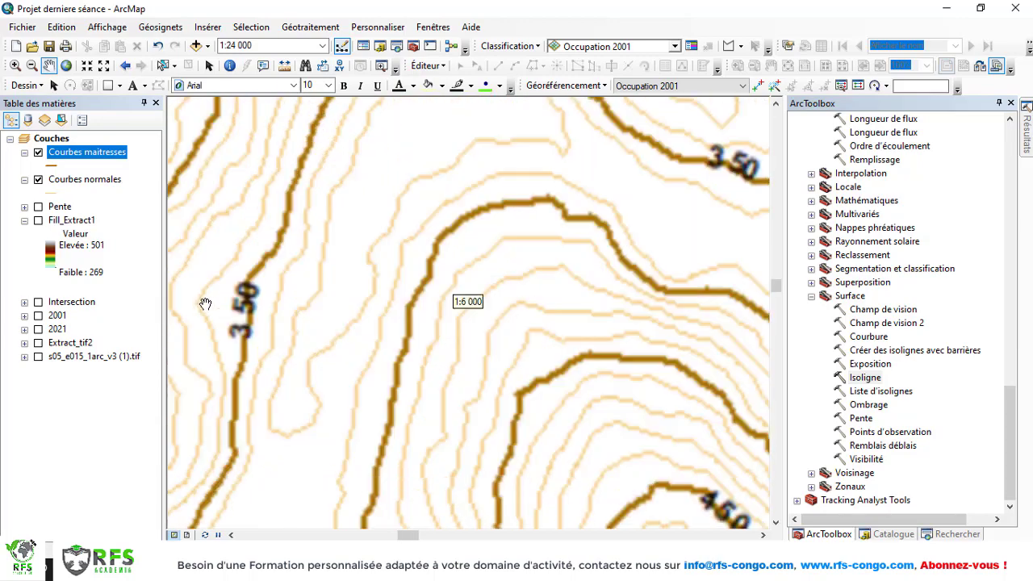
{"action": "left_click_drag", "start_coordinate": [296, 324], "coordinate": [575, 394]}
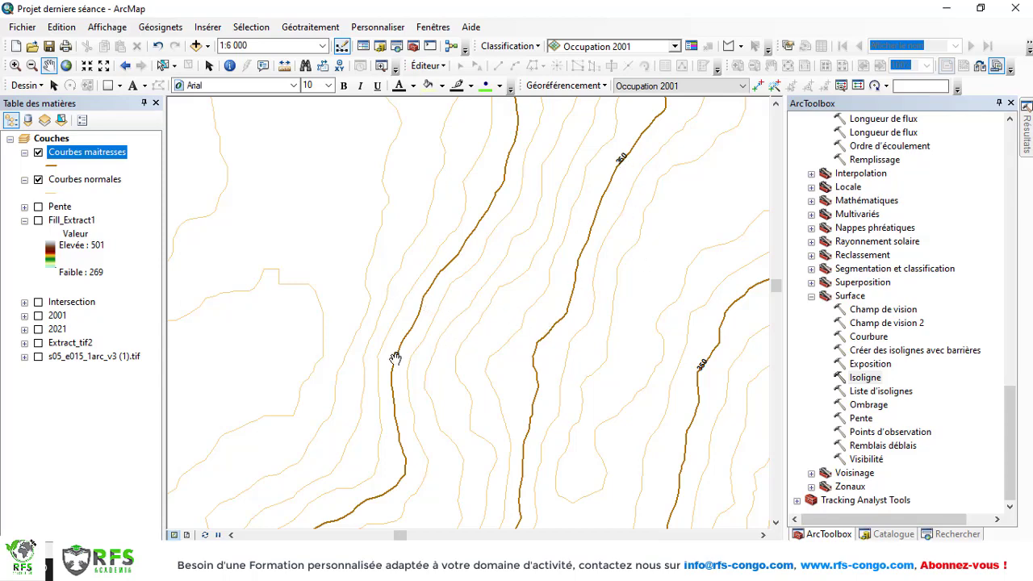
{"action": "scroll", "coordinate": [399, 346], "scroll_direction": "up", "scroll_amount": 2}
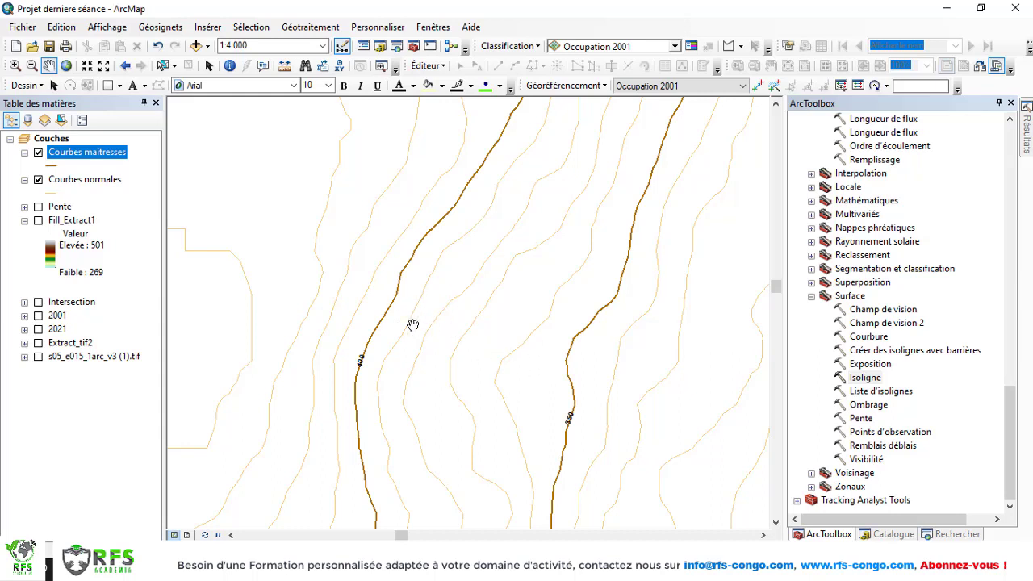
- Turn on labels for the Courbes normales layer, using the Contour field at font size 6
{"action": "right_click", "coordinate": [90, 182]}
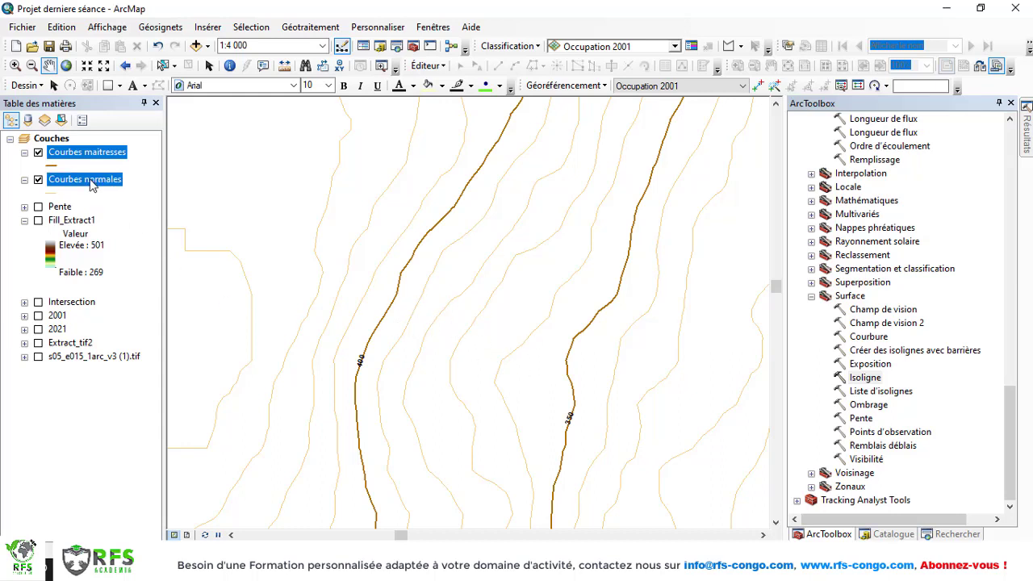
{"action": "left_click", "coordinate": [137, 494]}
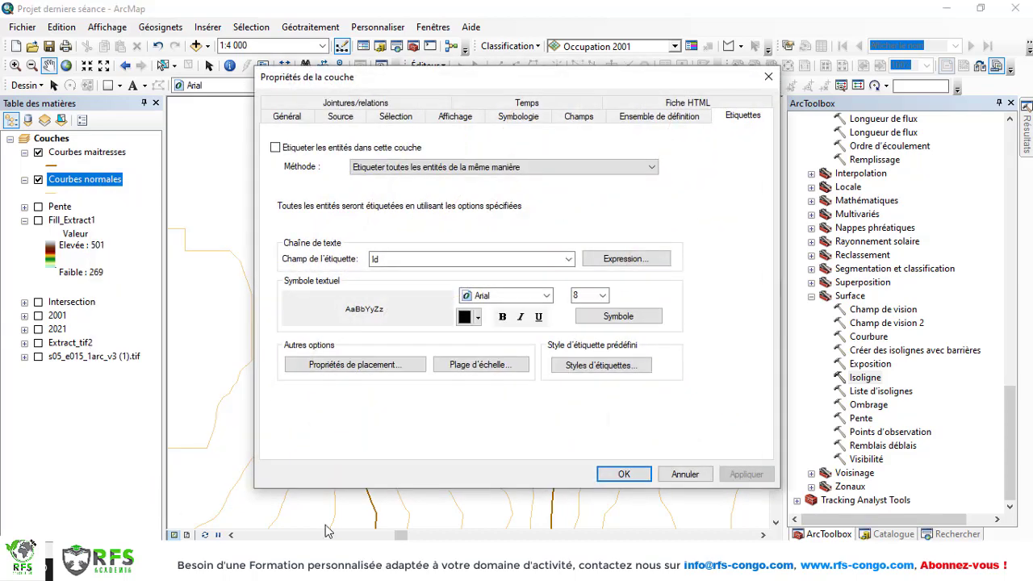
{"action": "left_click", "coordinate": [275, 148]}
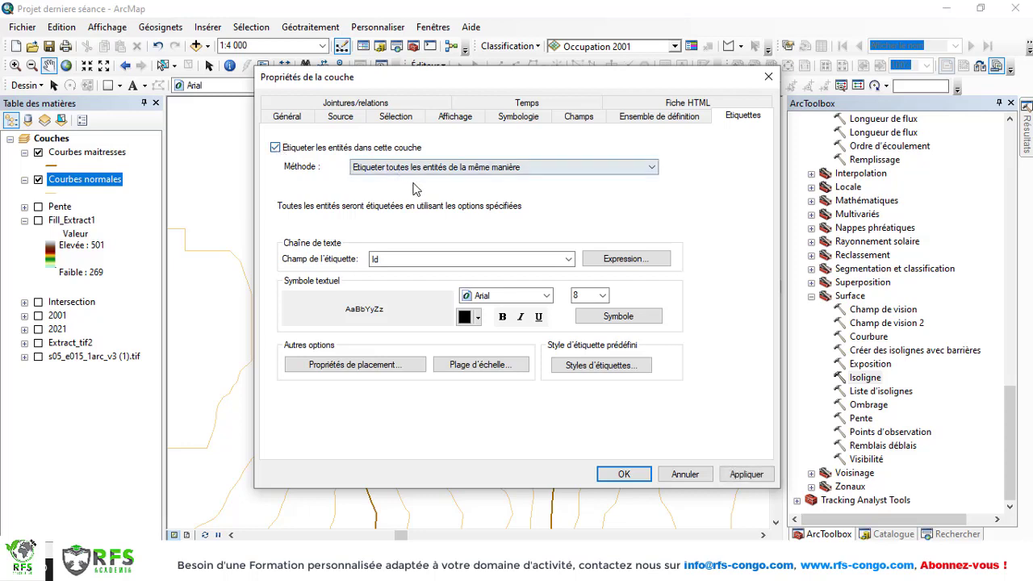
{"action": "left_click", "coordinate": [568, 259]}
{"action": "left_click", "coordinate": [425, 294]}
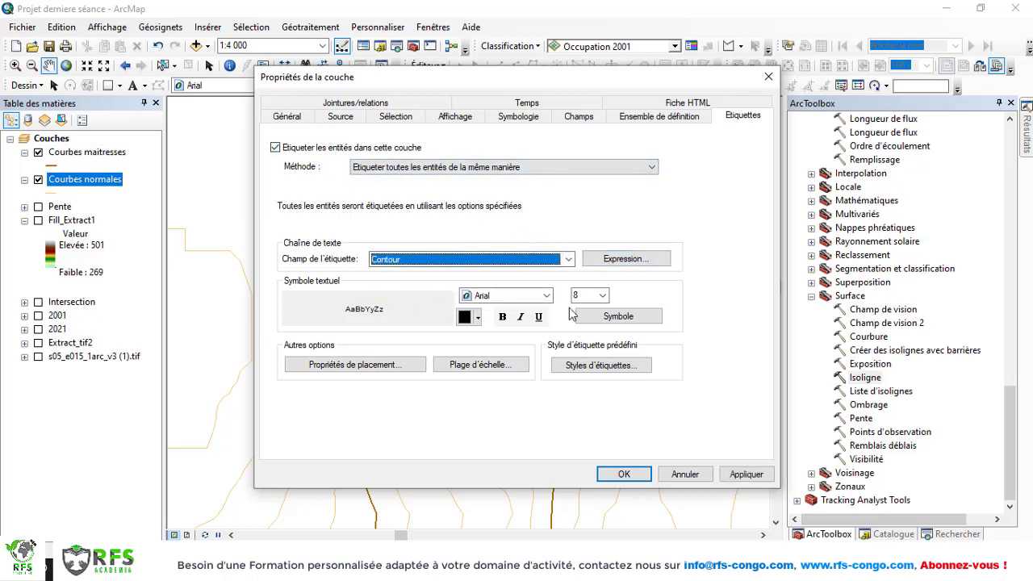
{"action": "left_click", "coordinate": [601, 295]}
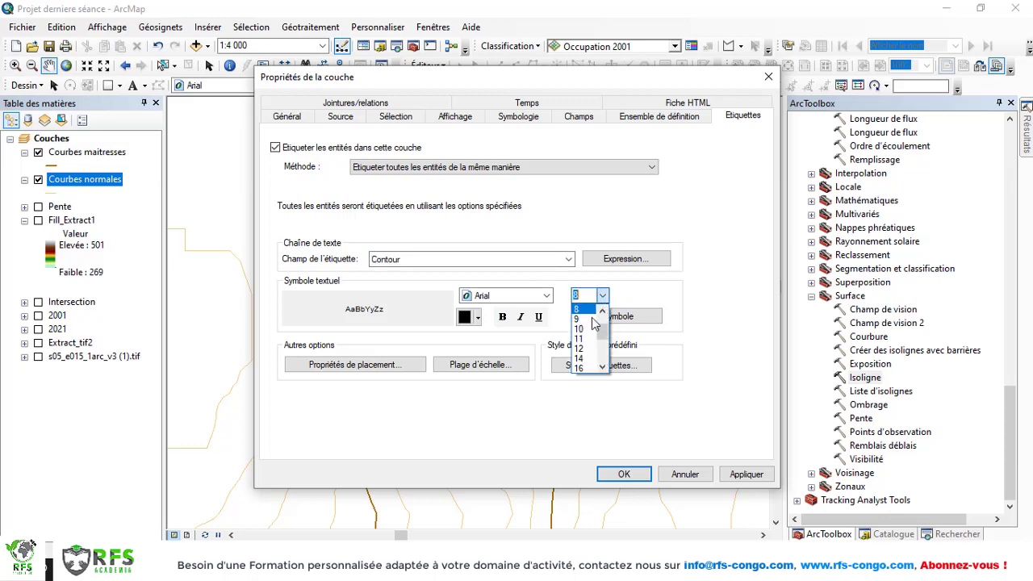
{"action": "left_click", "coordinate": [602, 313]}
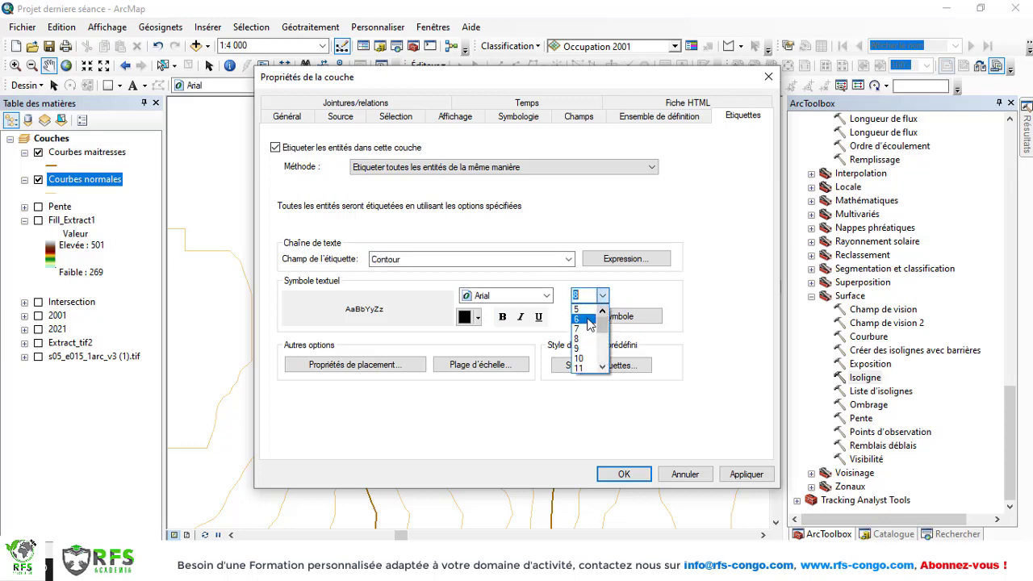
{"action": "left_click", "coordinate": [587, 321]}
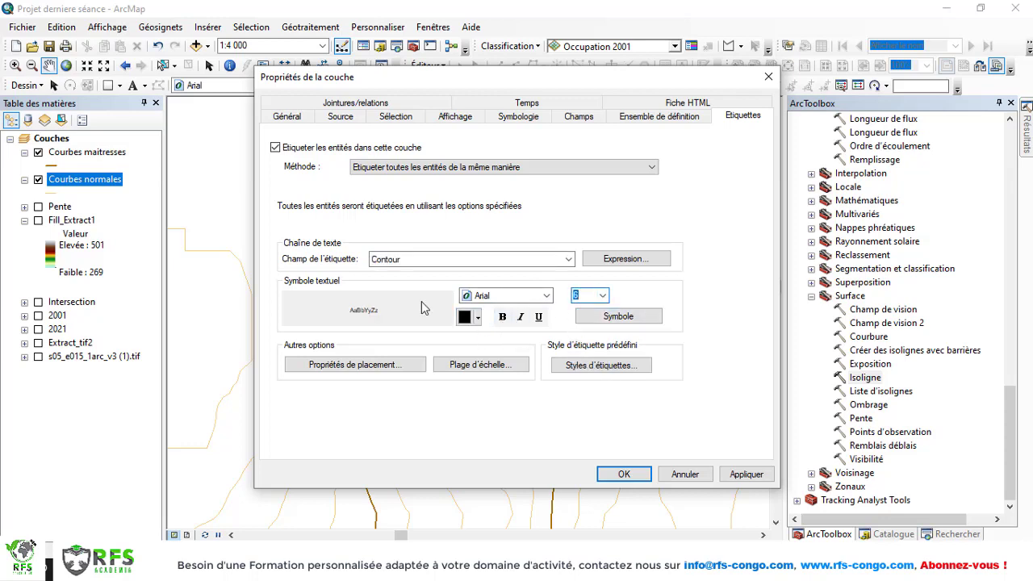
- Place the Courbes normales labels directly on the line with curved orientation, and apply the layer properties
{"action": "left_click", "coordinate": [356, 365]}
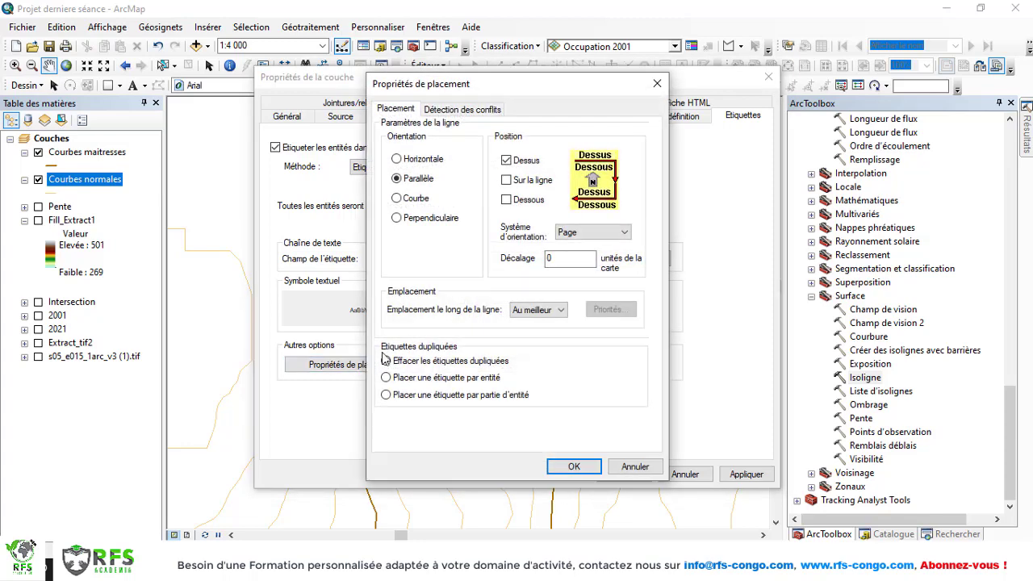
{"action": "left_click", "coordinate": [429, 199]}
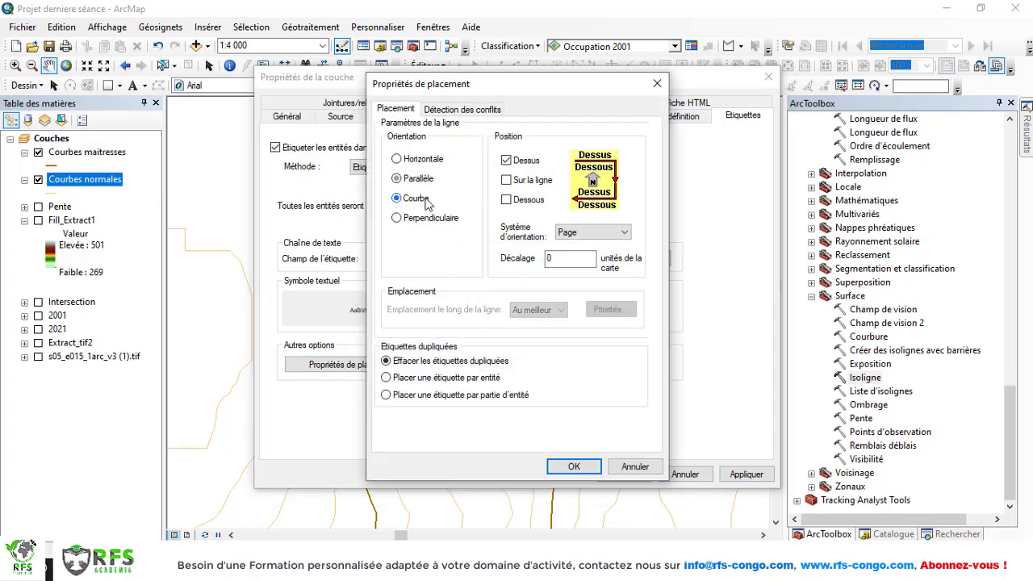
{"action": "left_click", "coordinate": [523, 181]}
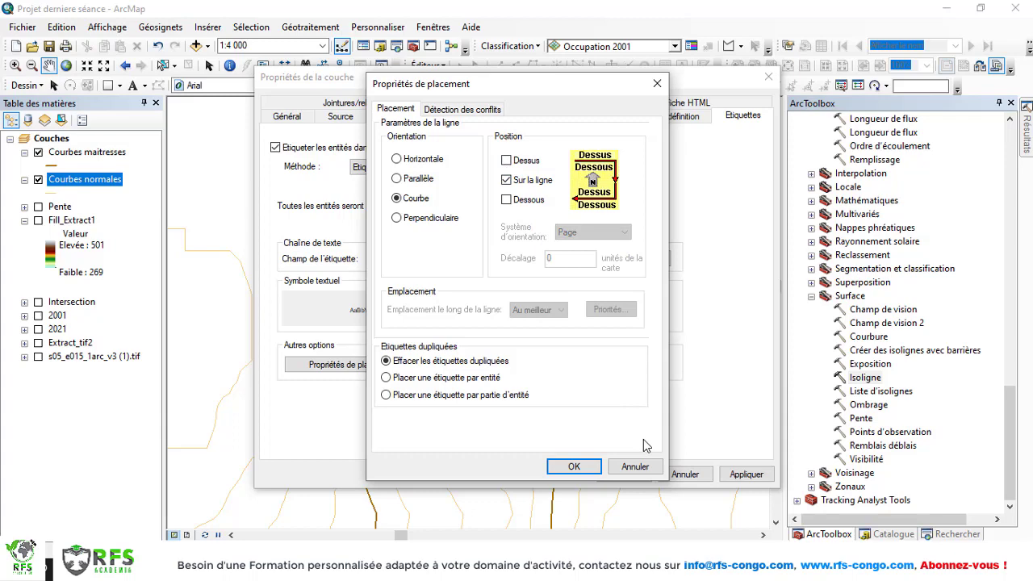
{"action": "left_click", "coordinate": [570, 466]}
{"action": "left_click", "coordinate": [738, 476]}
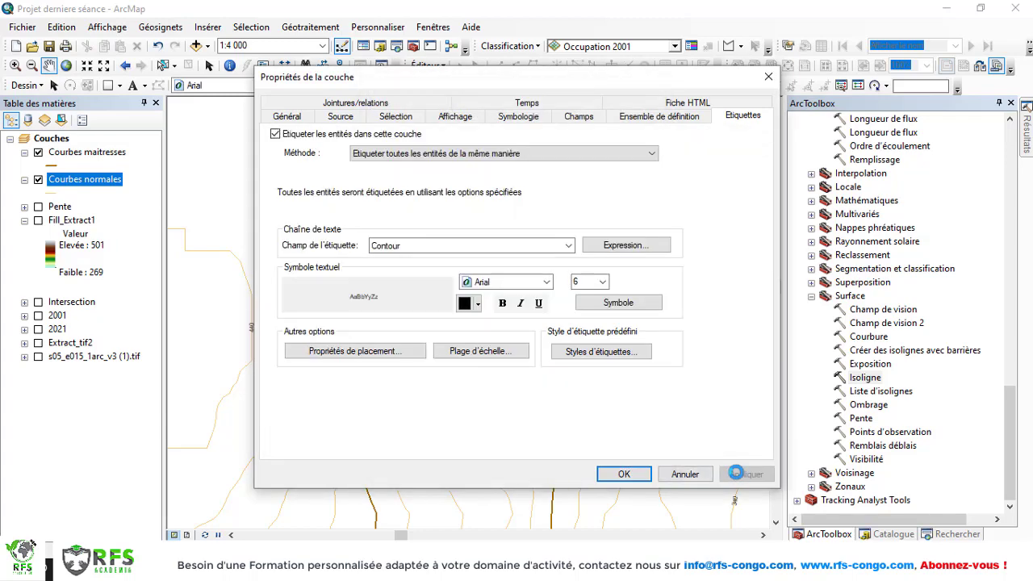
{"action": "left_click", "coordinate": [622, 474]}
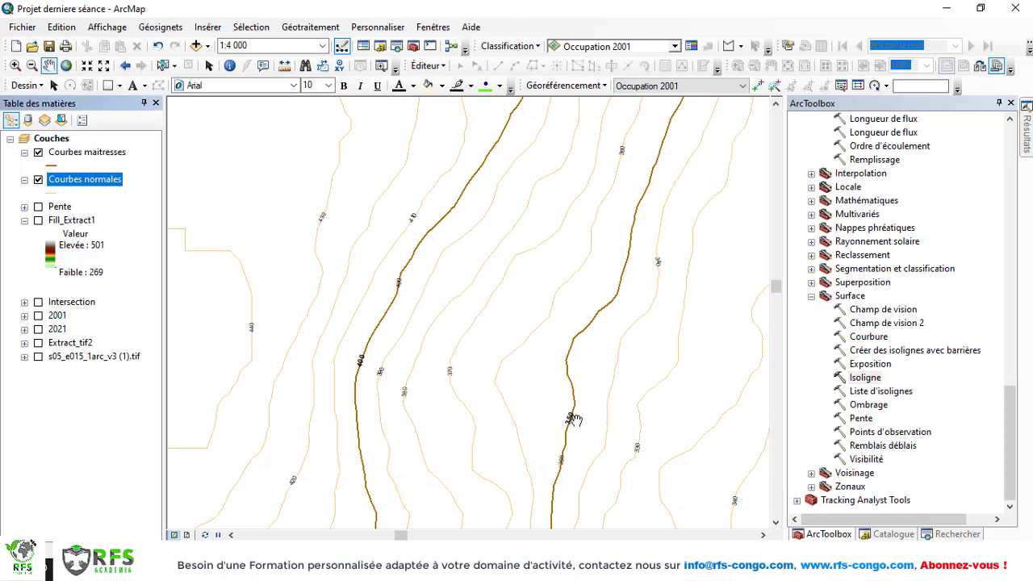
- Set the label font size of the Courbes normales layer to 8 and apply the change
{"action": "right_click", "coordinate": [85, 188]}
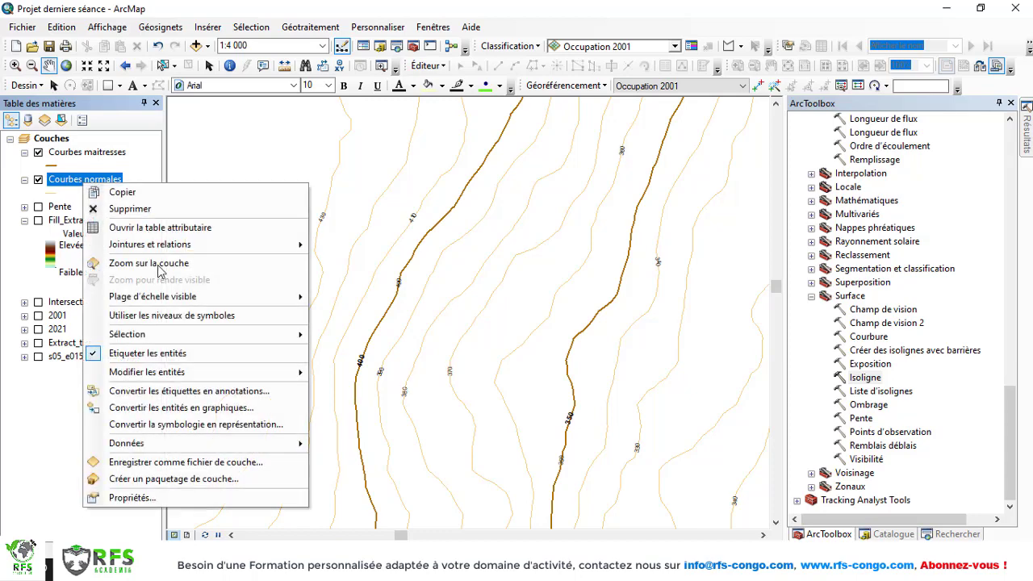
{"action": "left_click", "coordinate": [143, 499]}
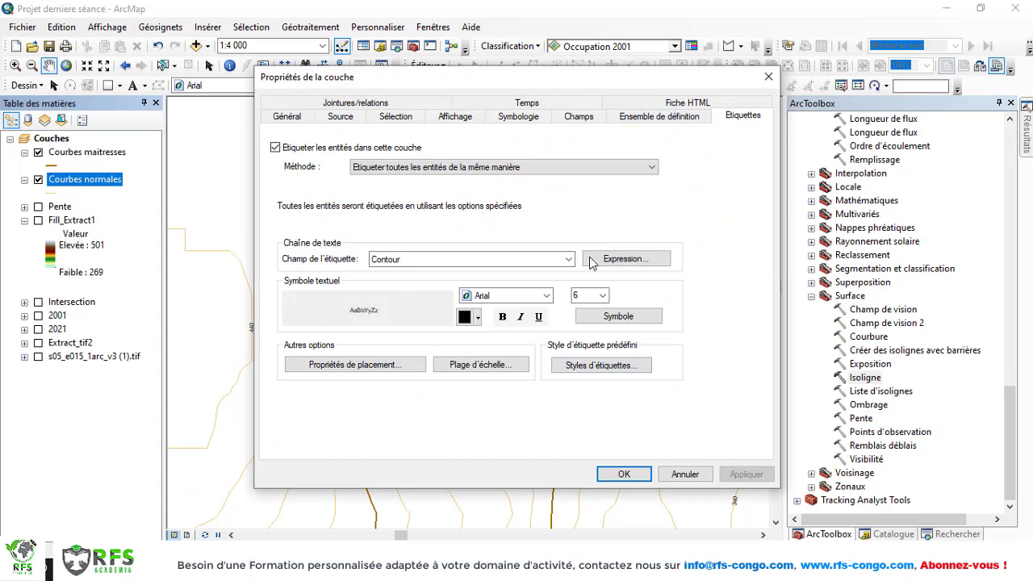
{"action": "left_click", "coordinate": [602, 295]}
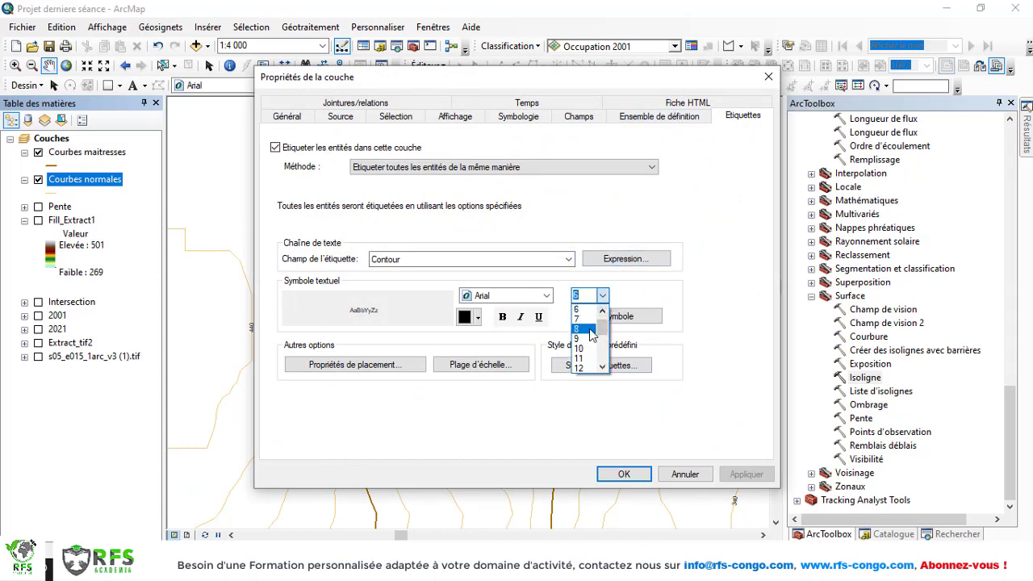
{"action": "left_click", "coordinate": [591, 334]}
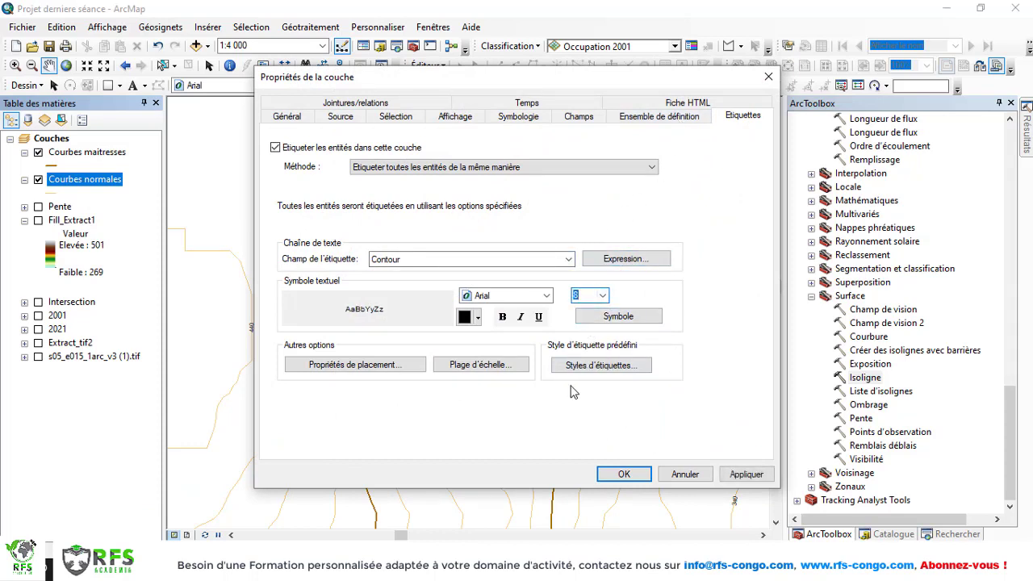
{"action": "left_click", "coordinate": [745, 474]}
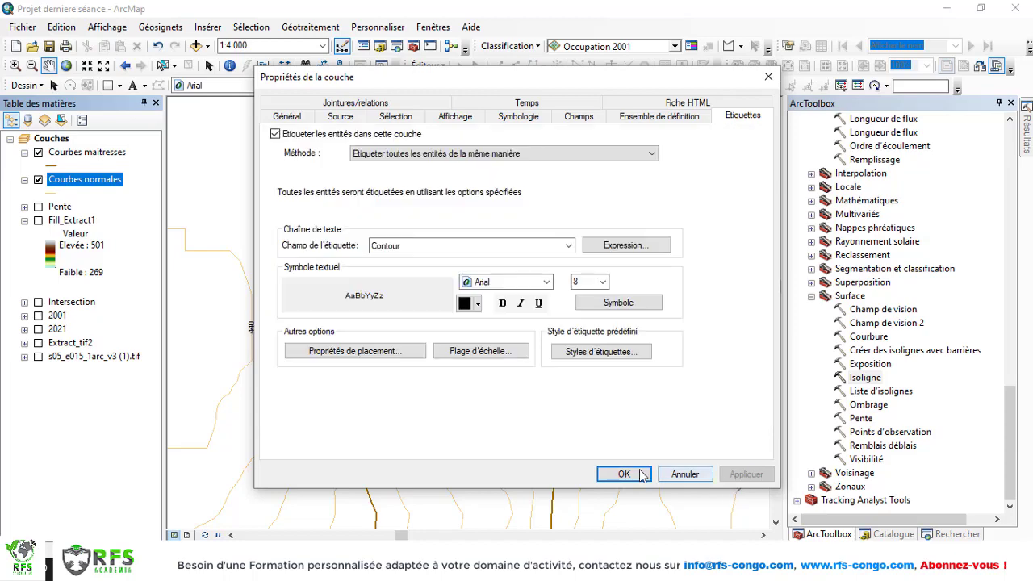
{"action": "left_click", "coordinate": [624, 473]}
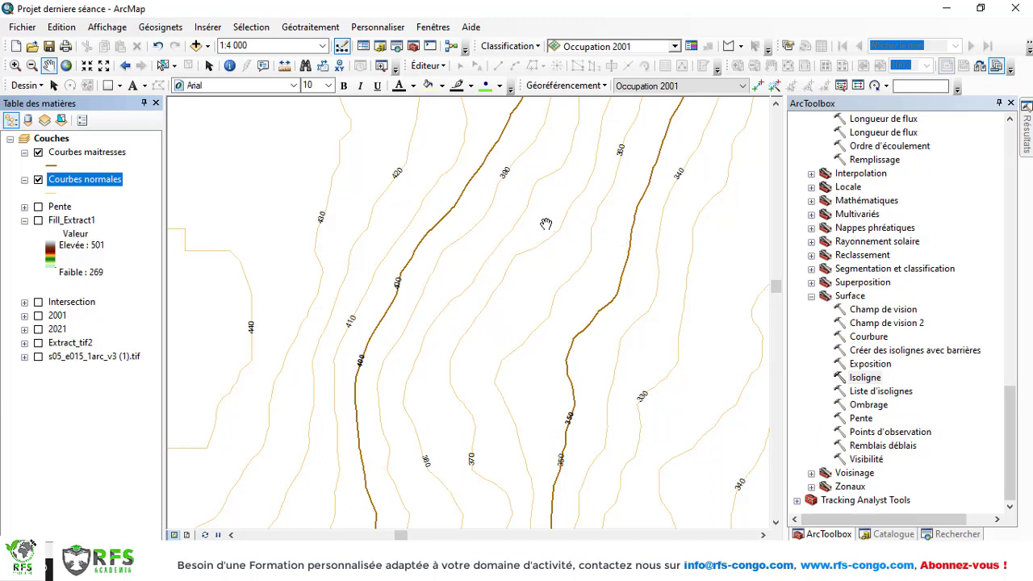
- Inspect the labels of both contour layers across the terrain at smaller map scales, out to 1:50 000
{"action": "scroll", "coordinate": [551, 297], "scroll_direction": "down", "scroll_amount": 3}
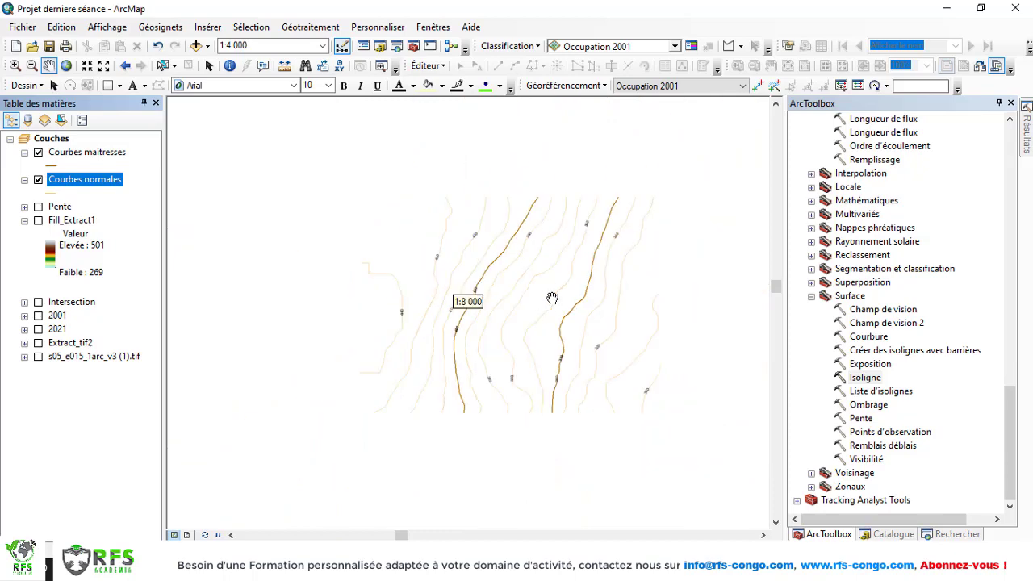
{"action": "scroll", "coordinate": [554, 298], "scroll_direction": "down", "scroll_amount": 2}
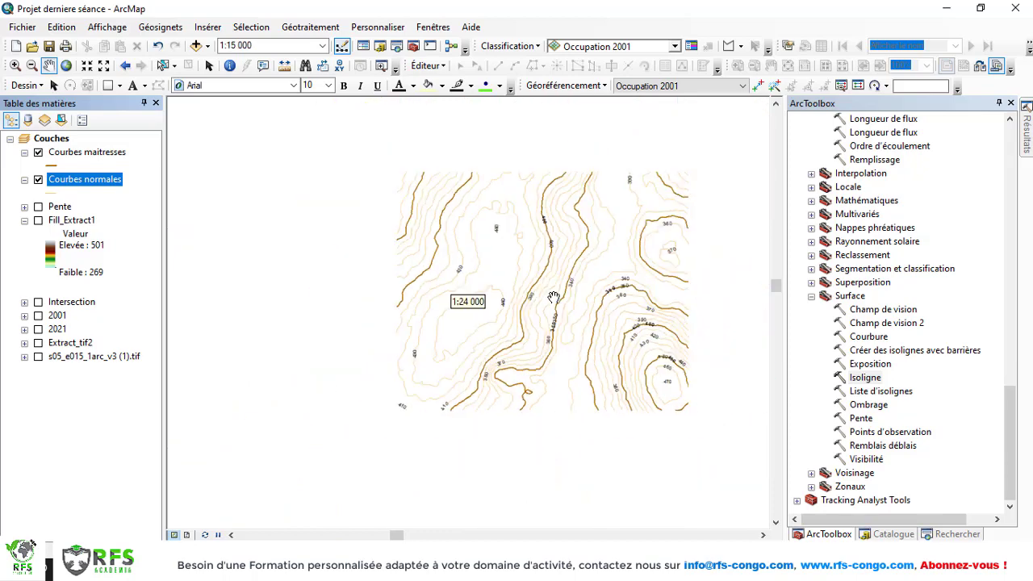
{"action": "left_click_drag", "start_coordinate": [638, 313], "coordinate": [482, 361]}
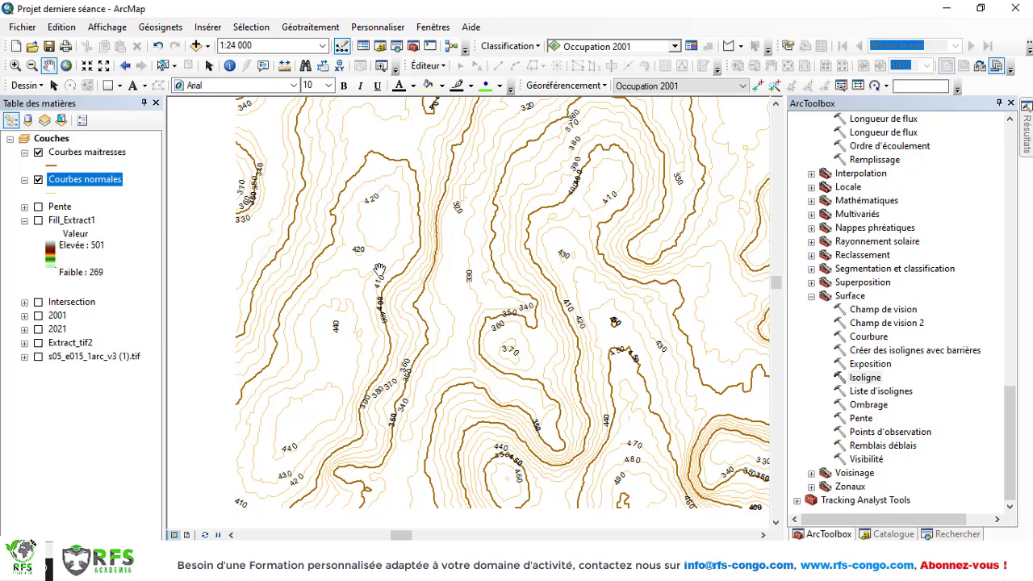
{"action": "left_click_drag", "start_coordinate": [524, 259], "coordinate": [484, 281]}
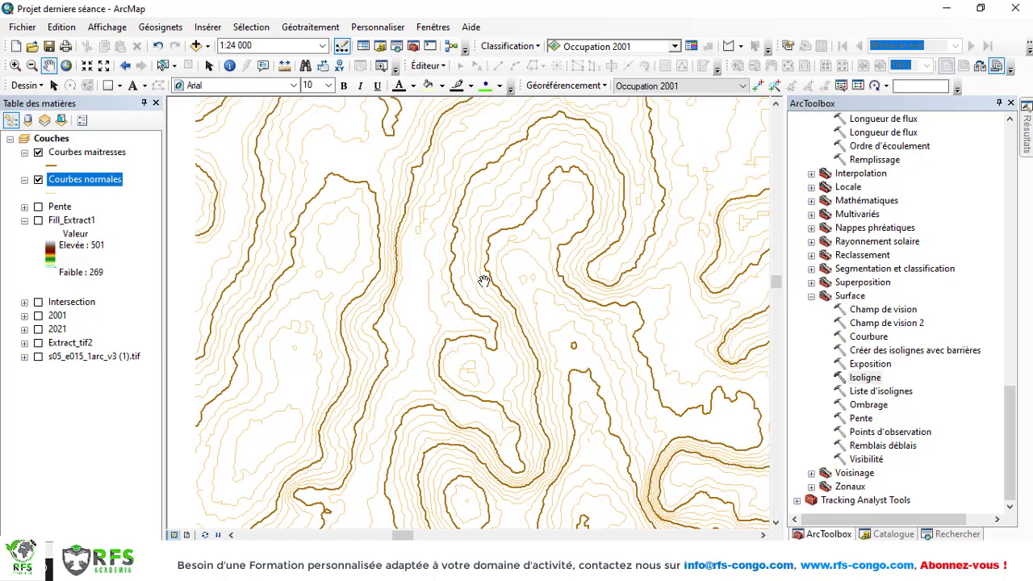
{"action": "left_click_drag", "start_coordinate": [561, 334], "coordinate": [466, 436]}
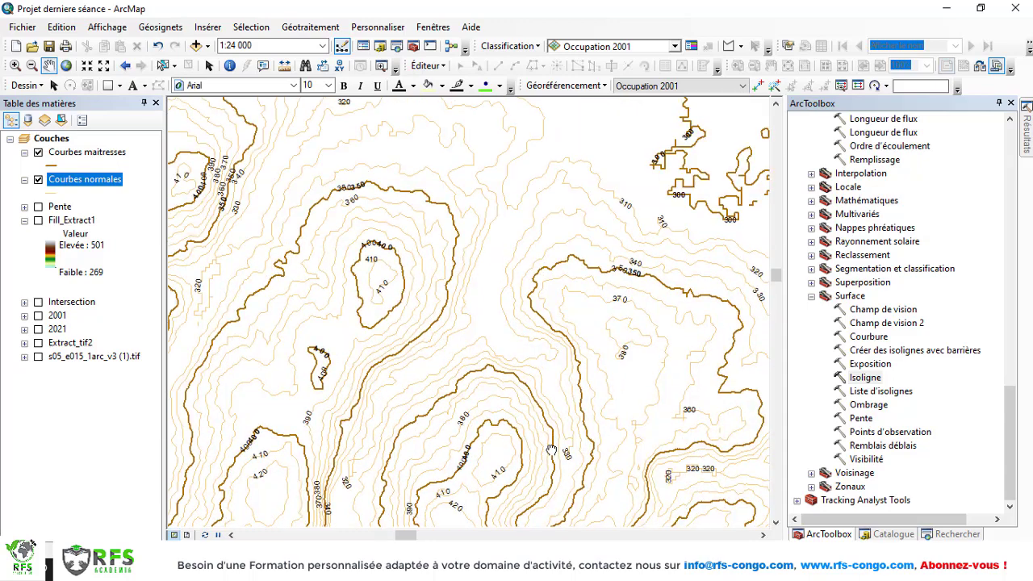
{"action": "scroll", "coordinate": [567, 373], "scroll_direction": "down", "scroll_amount": 1}
{"action": "scroll", "coordinate": [567, 373], "scroll_direction": "down", "scroll_amount": 1}
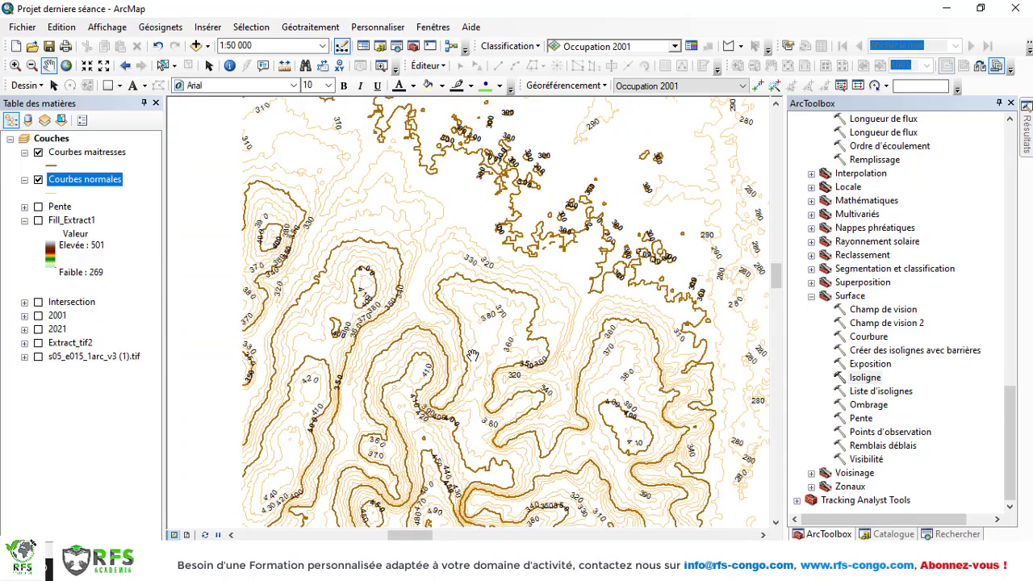
- Expand the 2021 layer group and display the Fill_Extract1 elevation raster beneath the labelled contours
{"action": "left_click", "coordinate": [25, 343]}
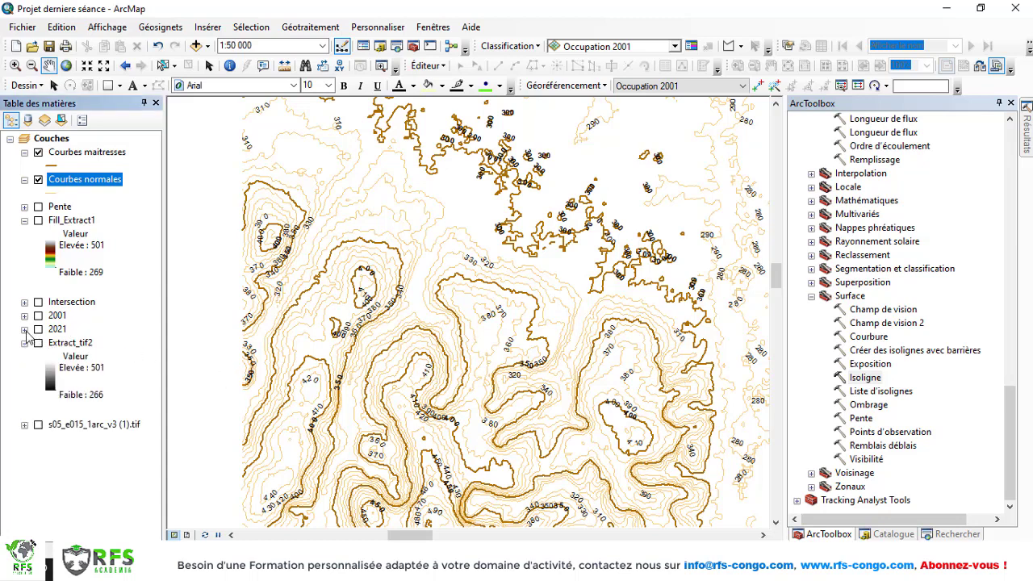
{"action": "left_click", "coordinate": [25, 343]}
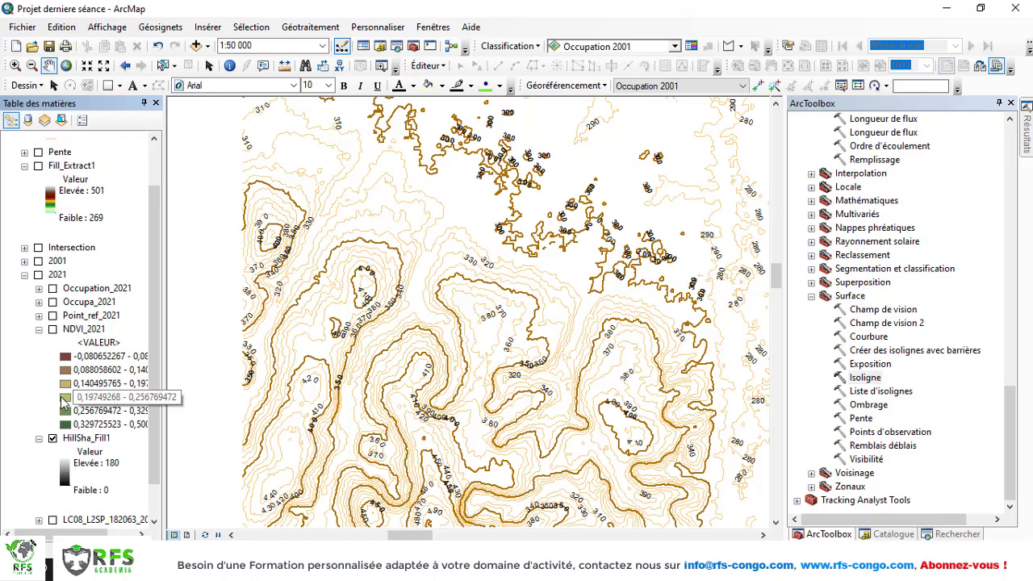
{"action": "scroll", "coordinate": [60, 363], "scroll_direction": "up", "scroll_amount": 2}
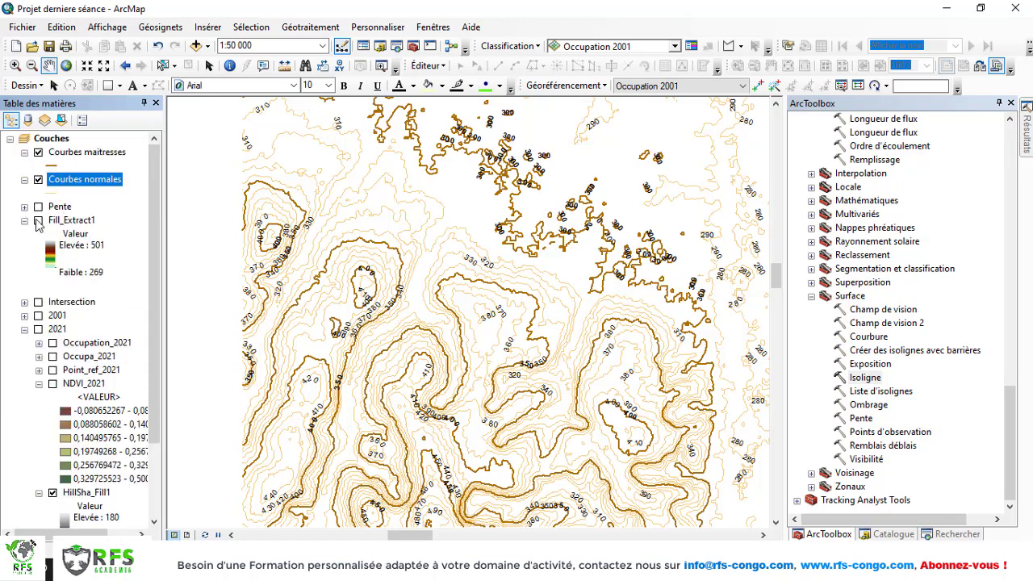
{"action": "left_click", "coordinate": [38, 220]}
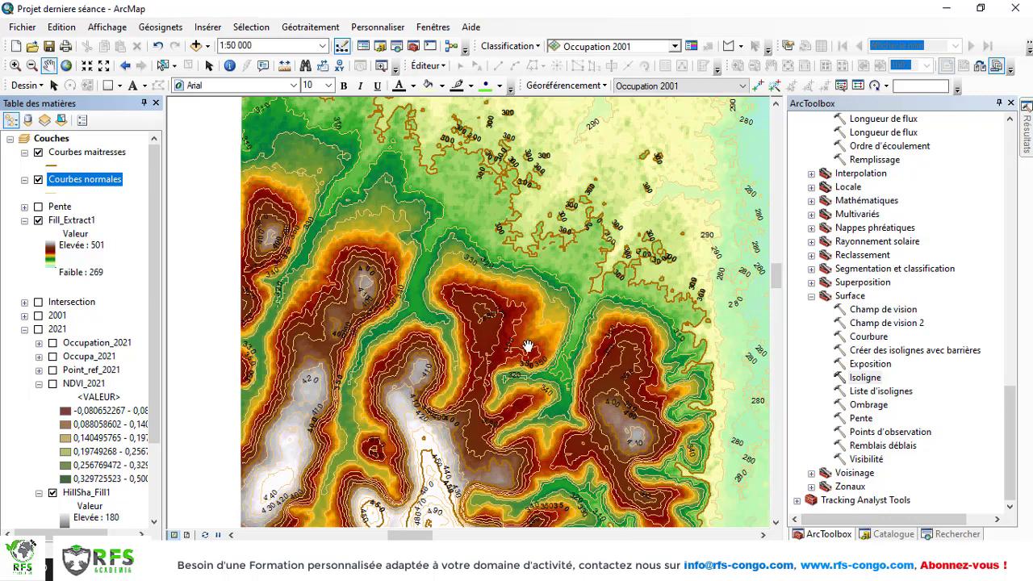
{"action": "scroll", "coordinate": [530, 346], "scroll_direction": "up", "scroll_amount": 1}
{"action": "left_click_drag", "start_coordinate": [598, 377], "coordinate": [499, 373]}
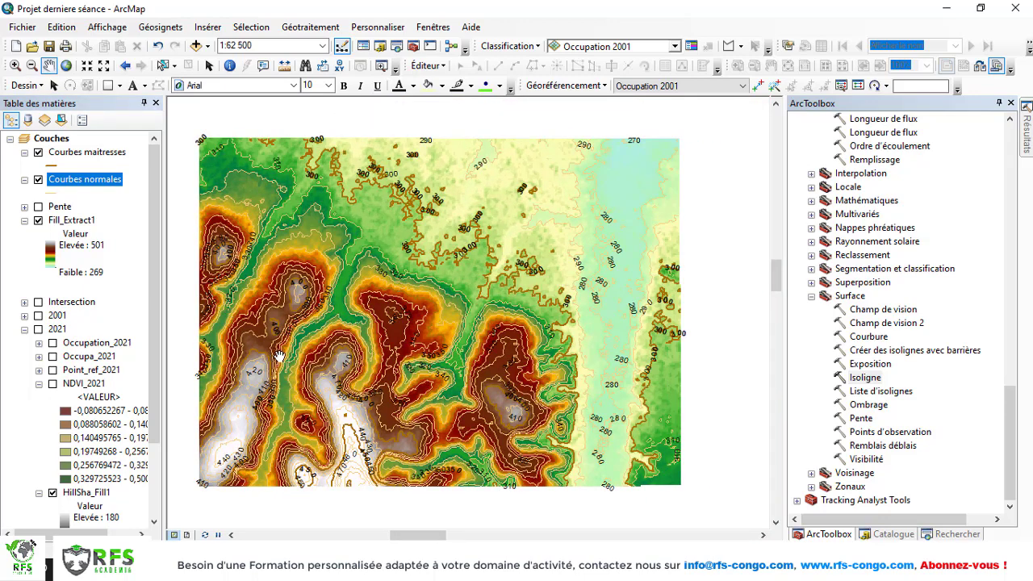
{"action": "left_click_drag", "start_coordinate": [469, 352], "coordinate": [483, 361]}
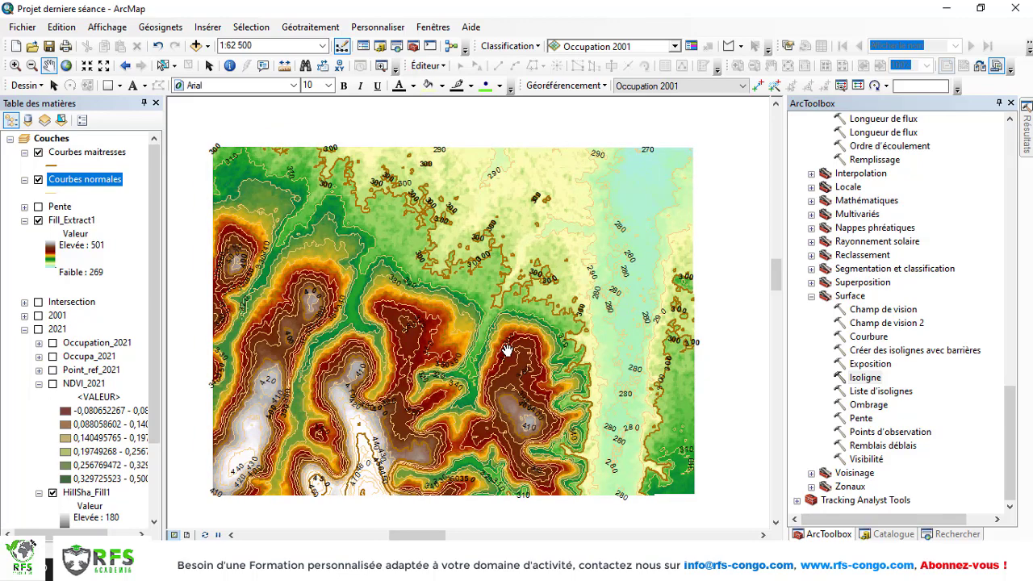